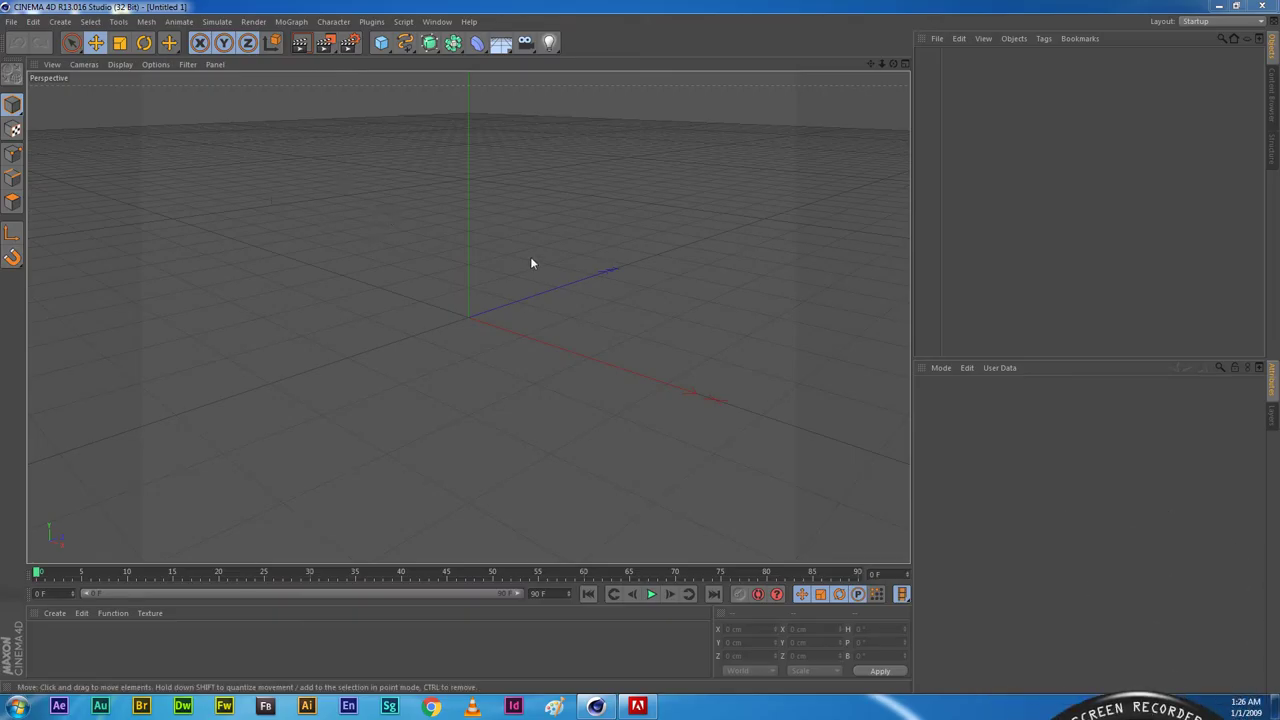
Step: Add a cube, flatten it to 84 cm tall, and move it to Y -159.571, Z -29.93 cm
left_click(385, 46)
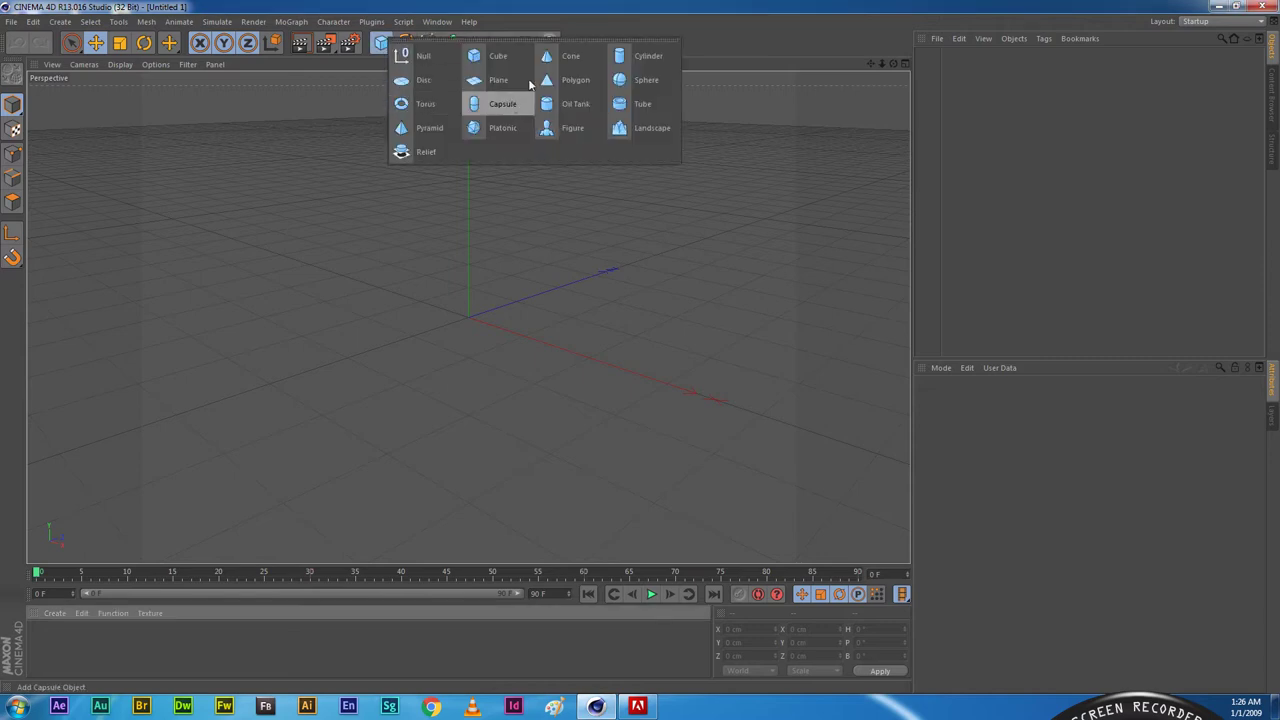
left_click(498, 57)
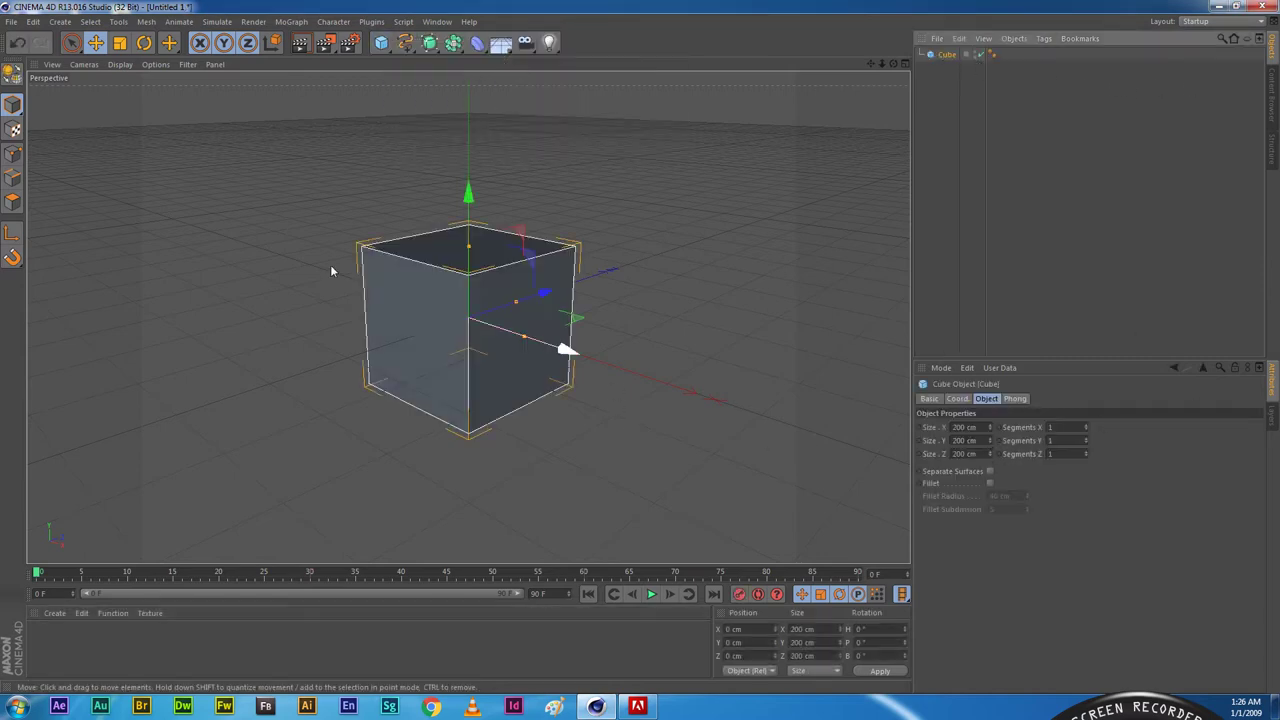
left_click_drag(468, 192, 469, 264)
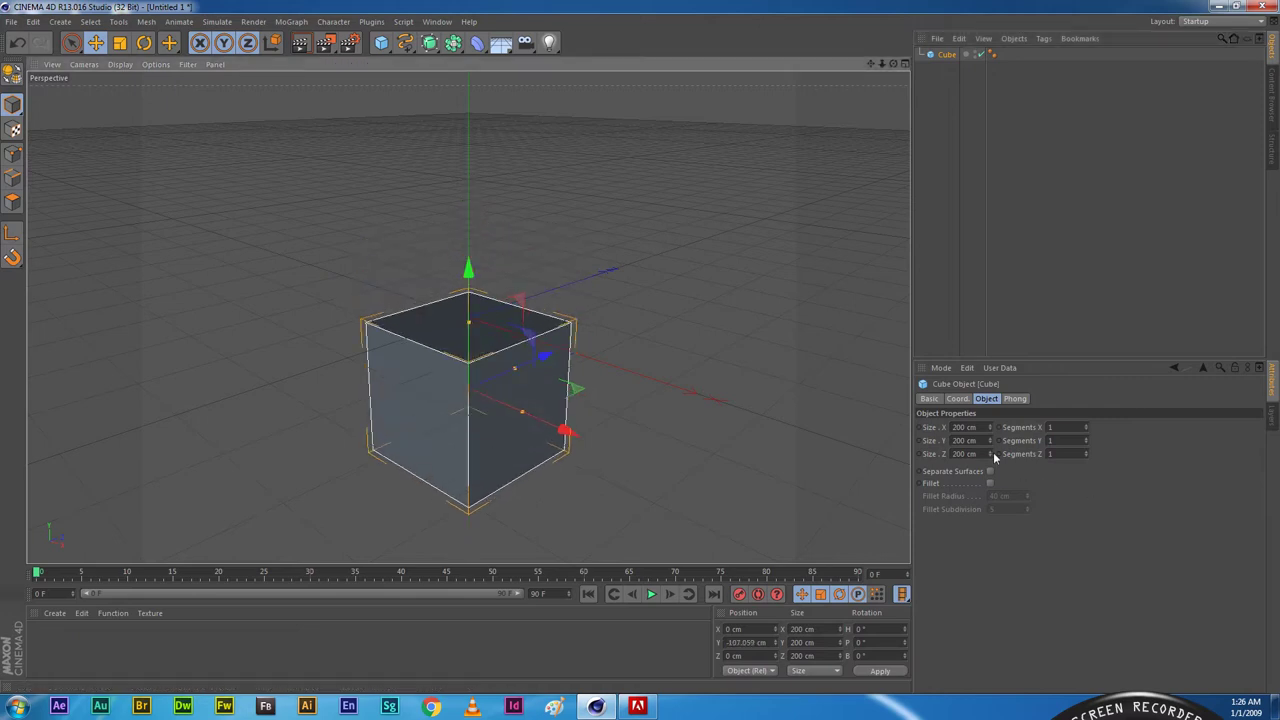
left_click_drag(988, 454, 993, 560)
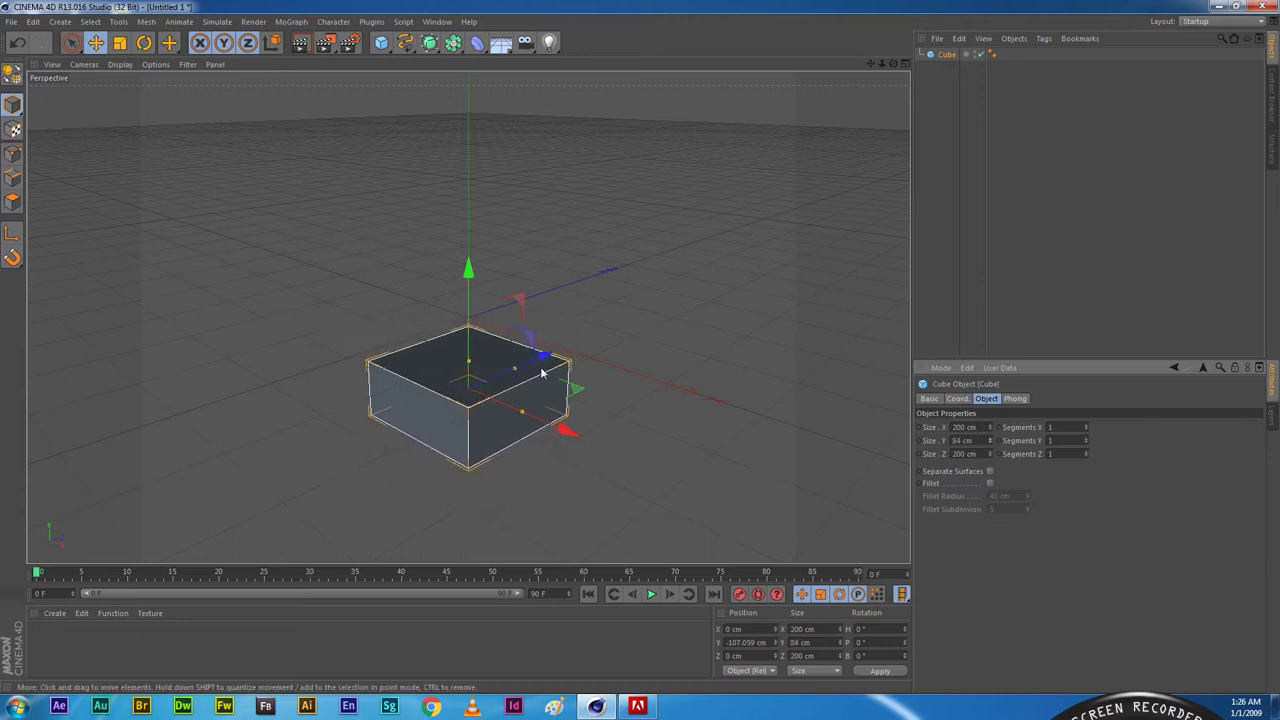
left_click_drag(553, 365, 536, 368)
left_click_drag(457, 284, 462, 318)
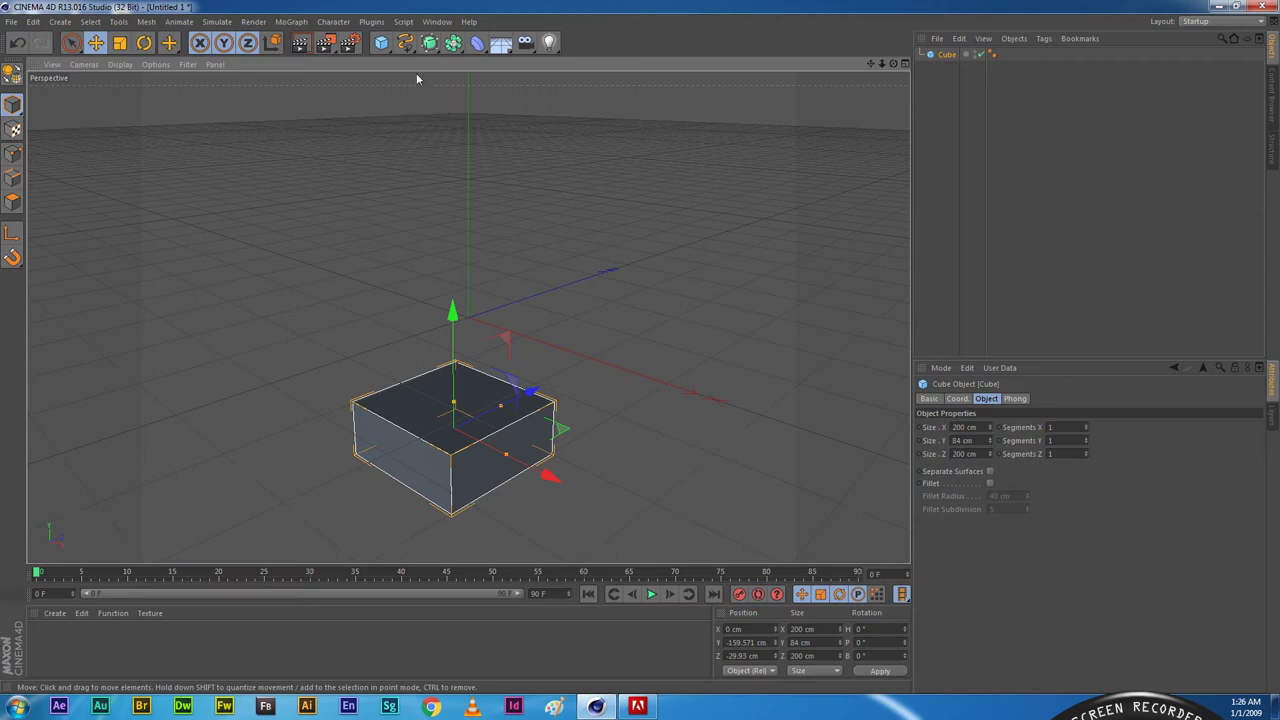
Step: Add a cylinder and centre it over the cube base in the four-view layout
left_click(381, 42)
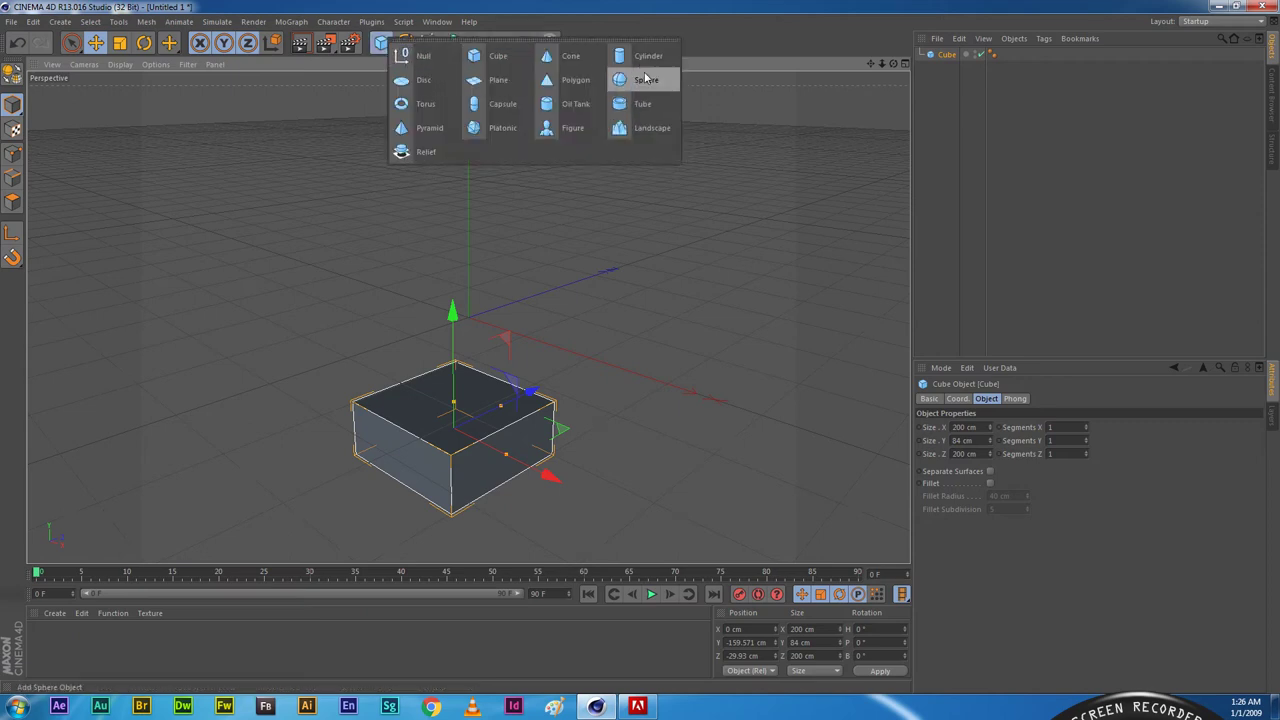
left_click(647, 58)
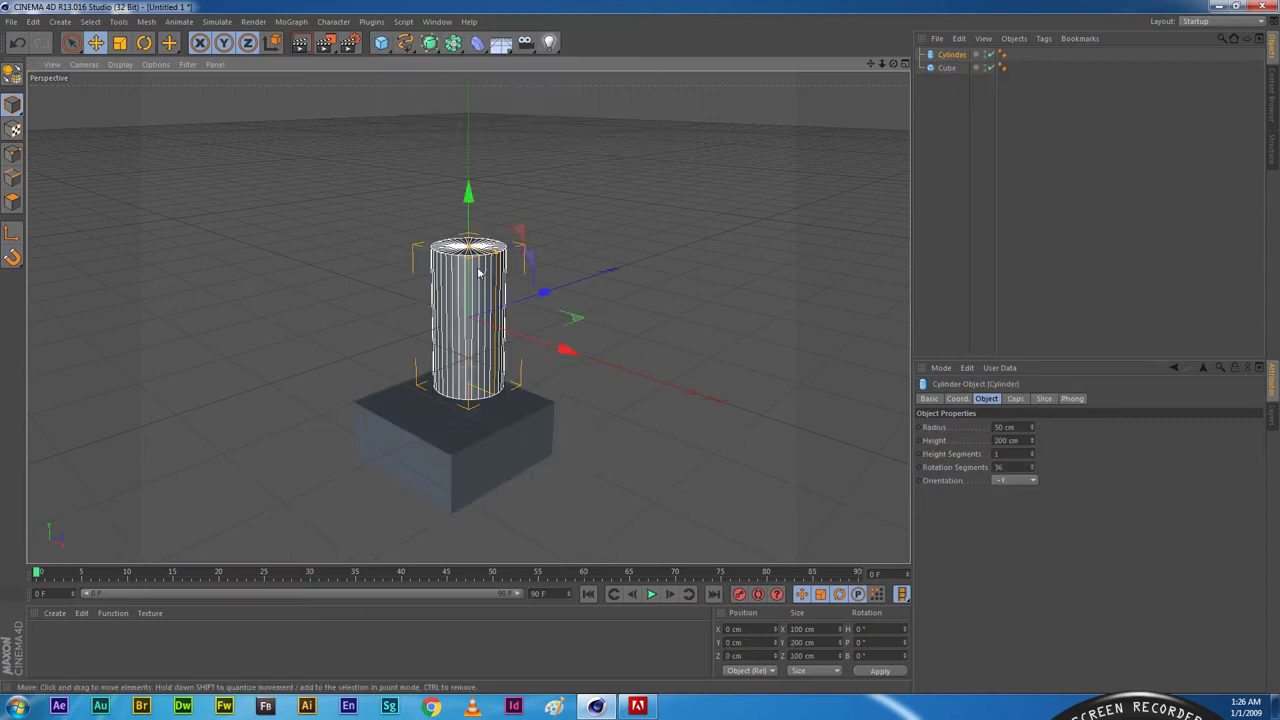
key("F5")
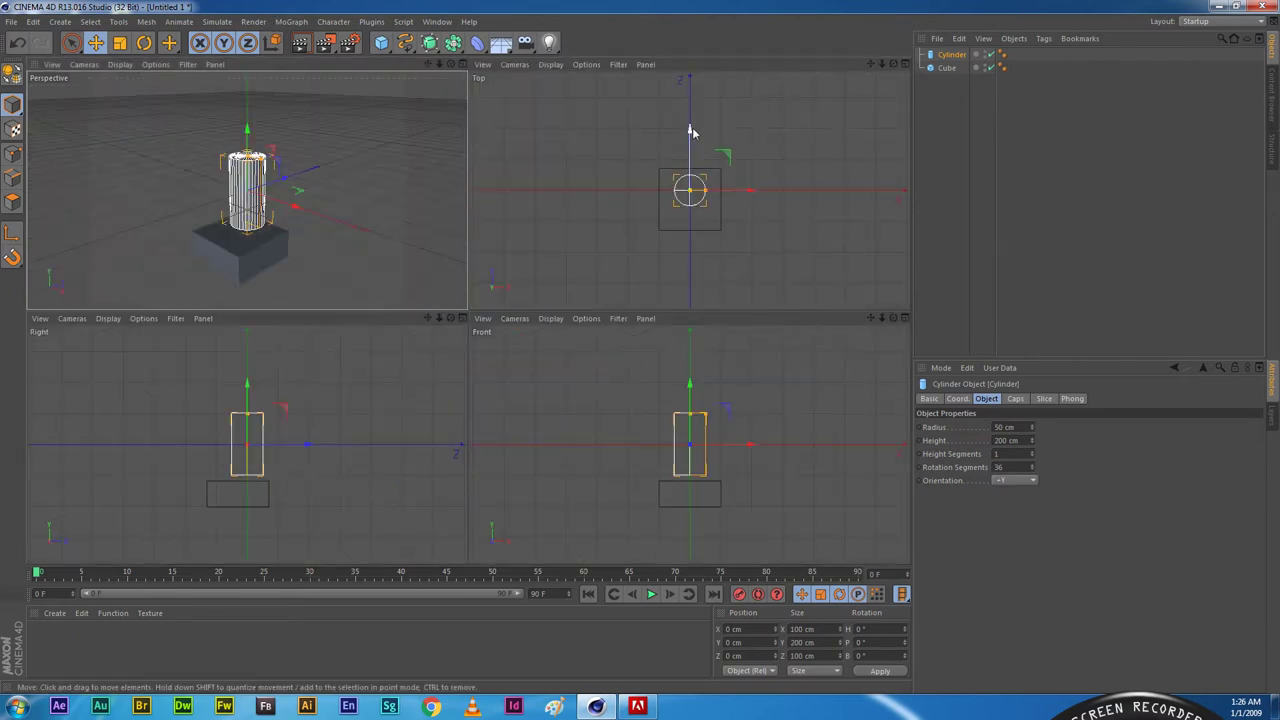
left_click_drag(690, 132, 737, 205)
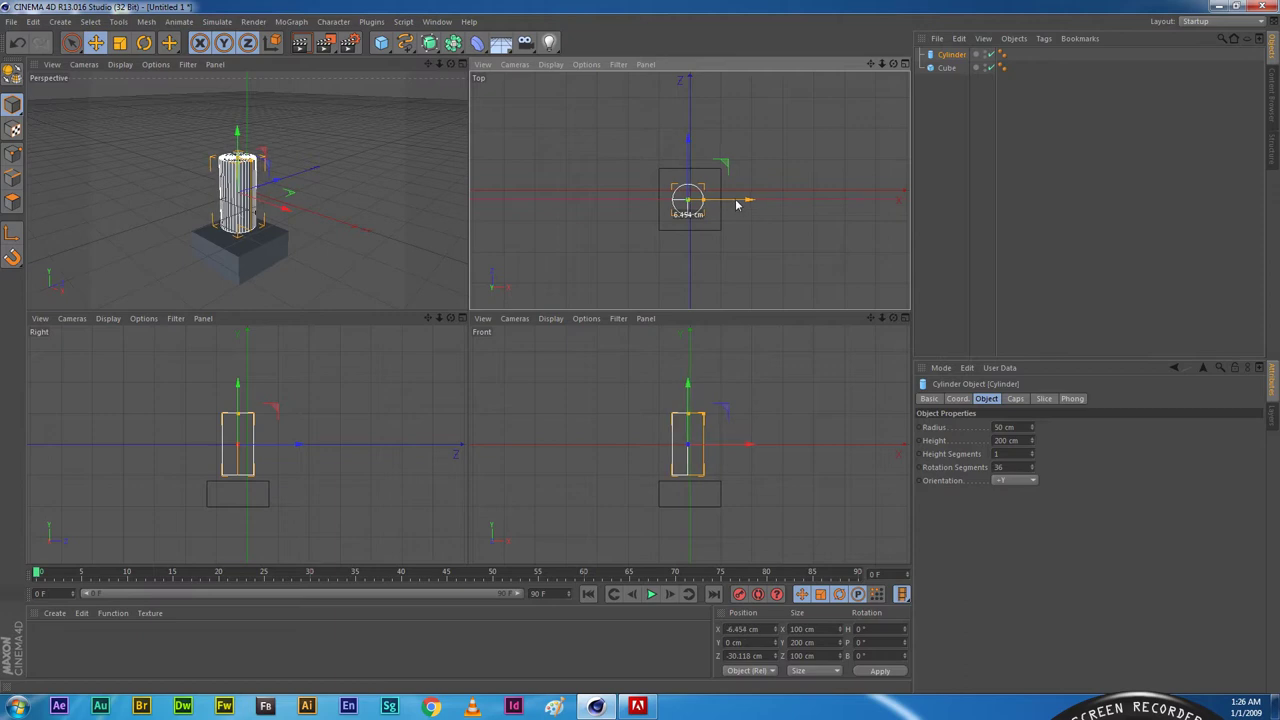
left_click_drag(686, 137, 688, 143)
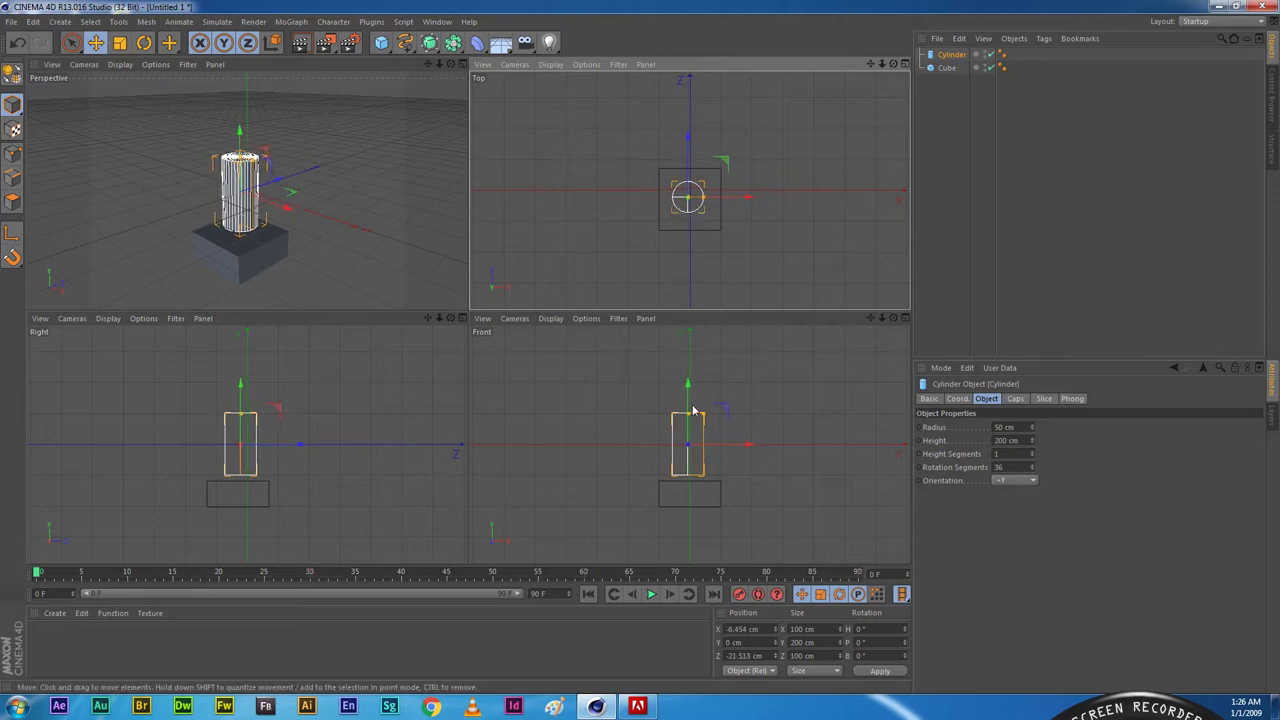
left_click_drag(688, 387, 689, 396)
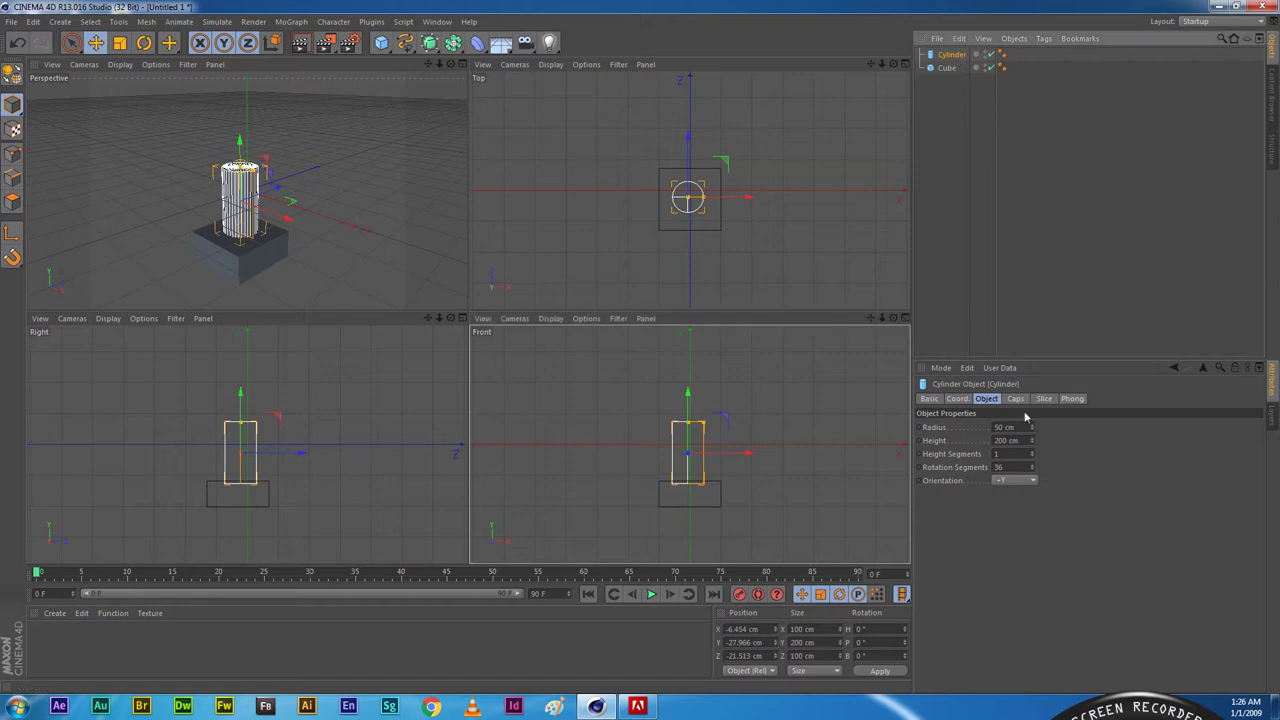
Step: Make the cylinder a 14 cm radius, 581 cm tall pole standing on the base
left_click_drag(1032, 427, 1032, 463)
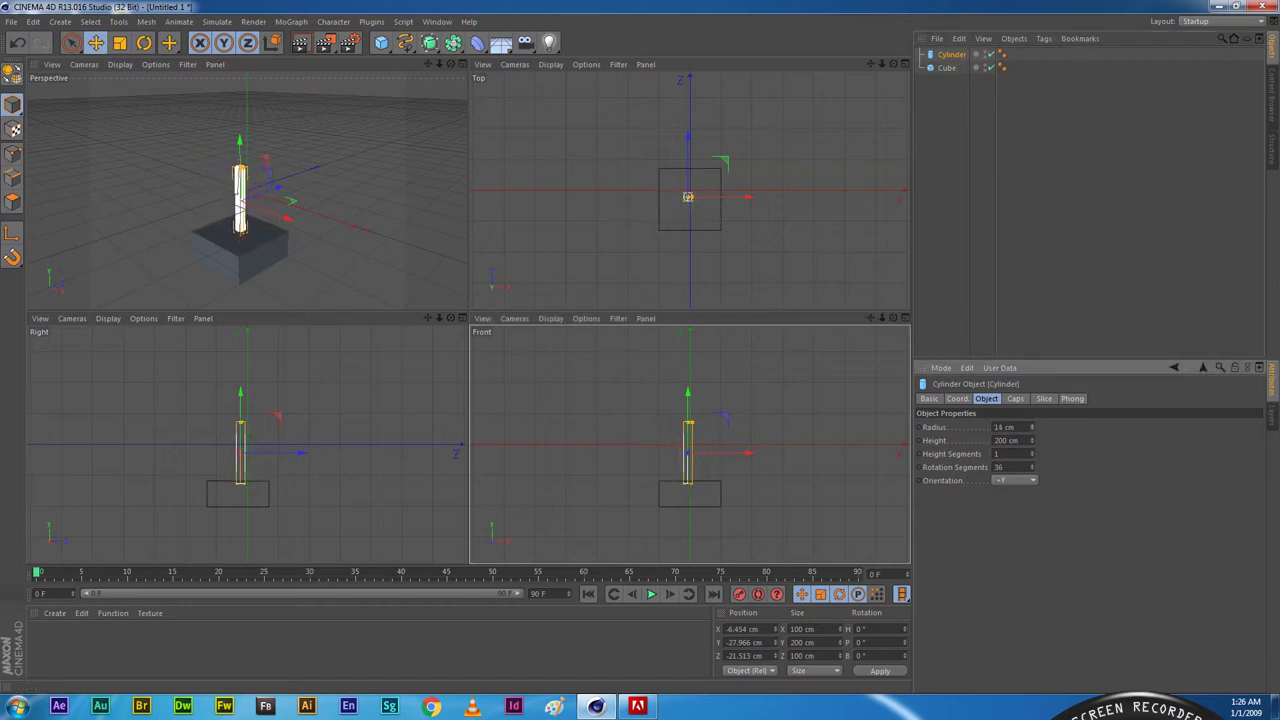
mouse_move(1032, 440)
left_mouse_down()
mouse_move(1032, 400)
mouse_move(1032, 448)
left_mouse_up()
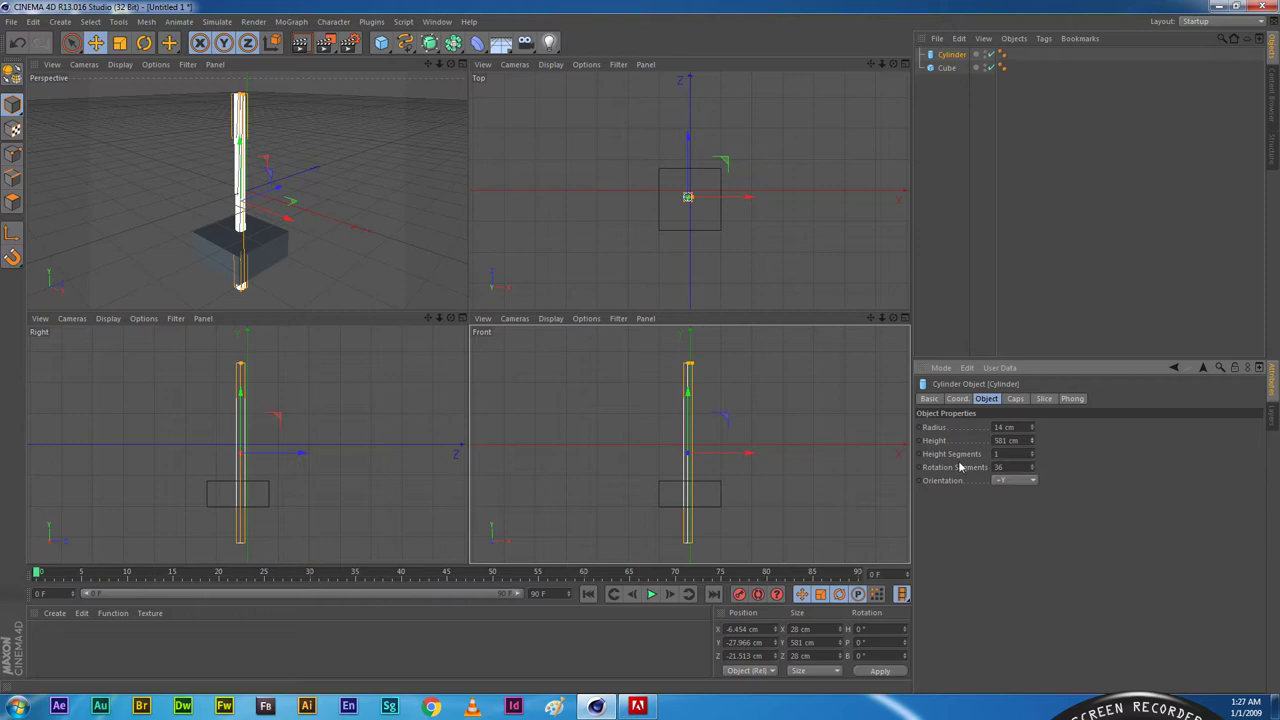
left_click_drag(250, 140, 237, 119)
middle_click(450, 76)
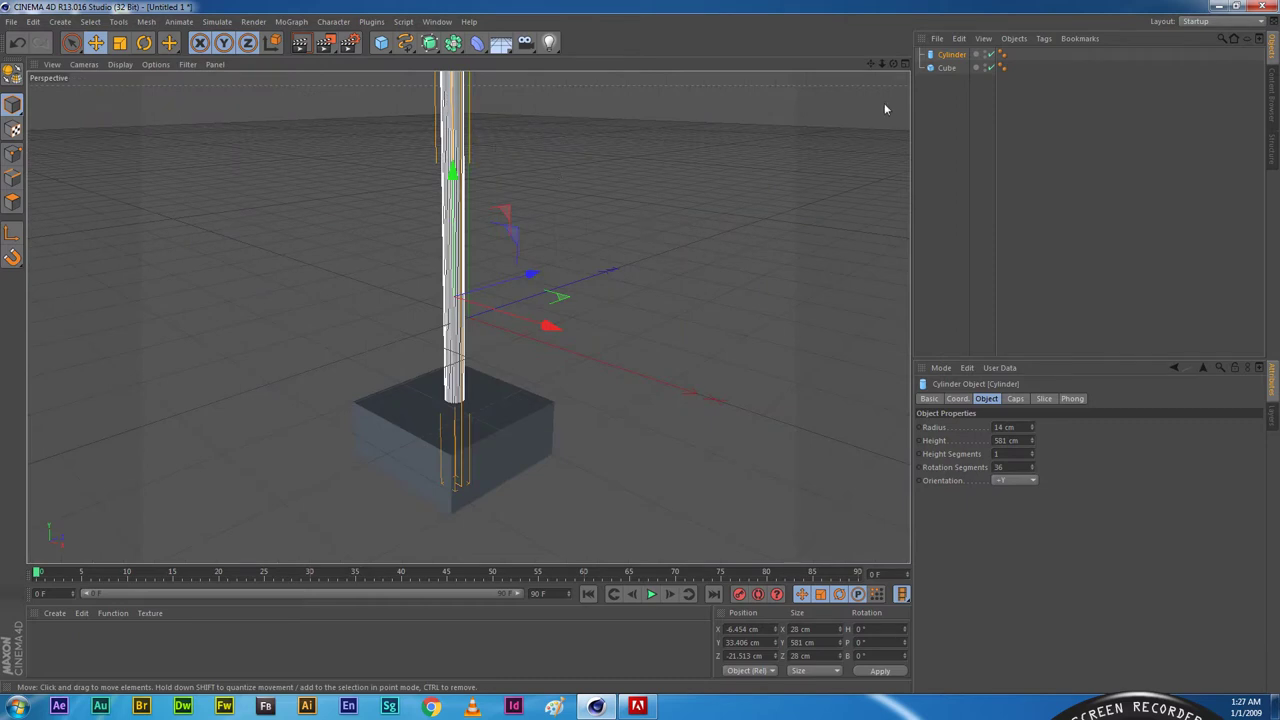
left_click_drag(870, 63, 472, 318)
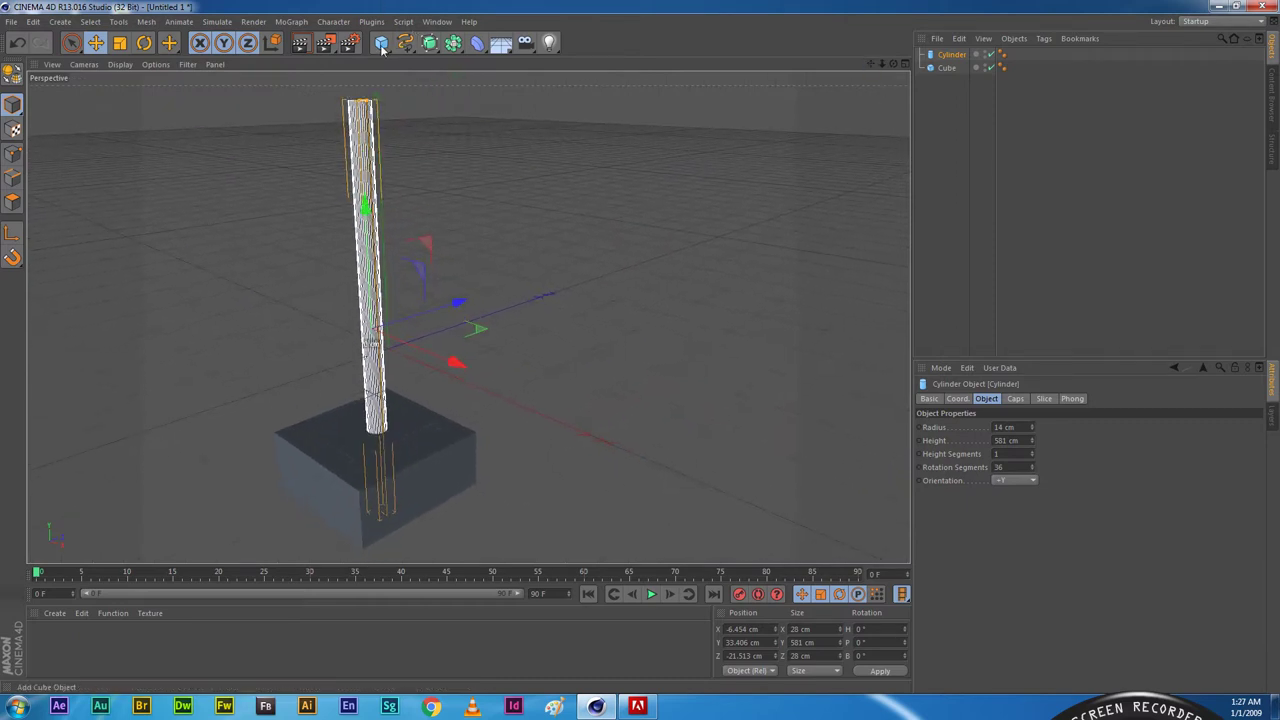
Step: Add a plane beside the pole and set its orientation to -X
left_click(381, 48)
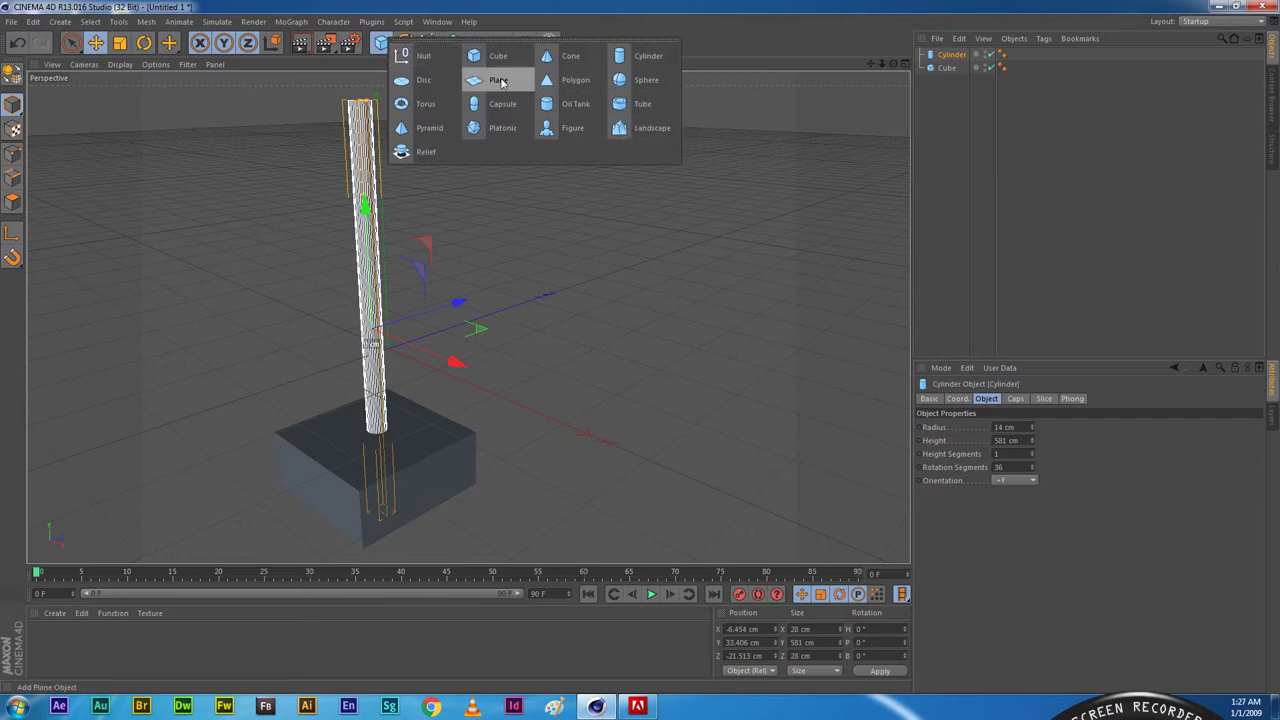
left_click(498, 80)
left_click_drag(457, 309, 592, 280)
left_click(1012, 482)
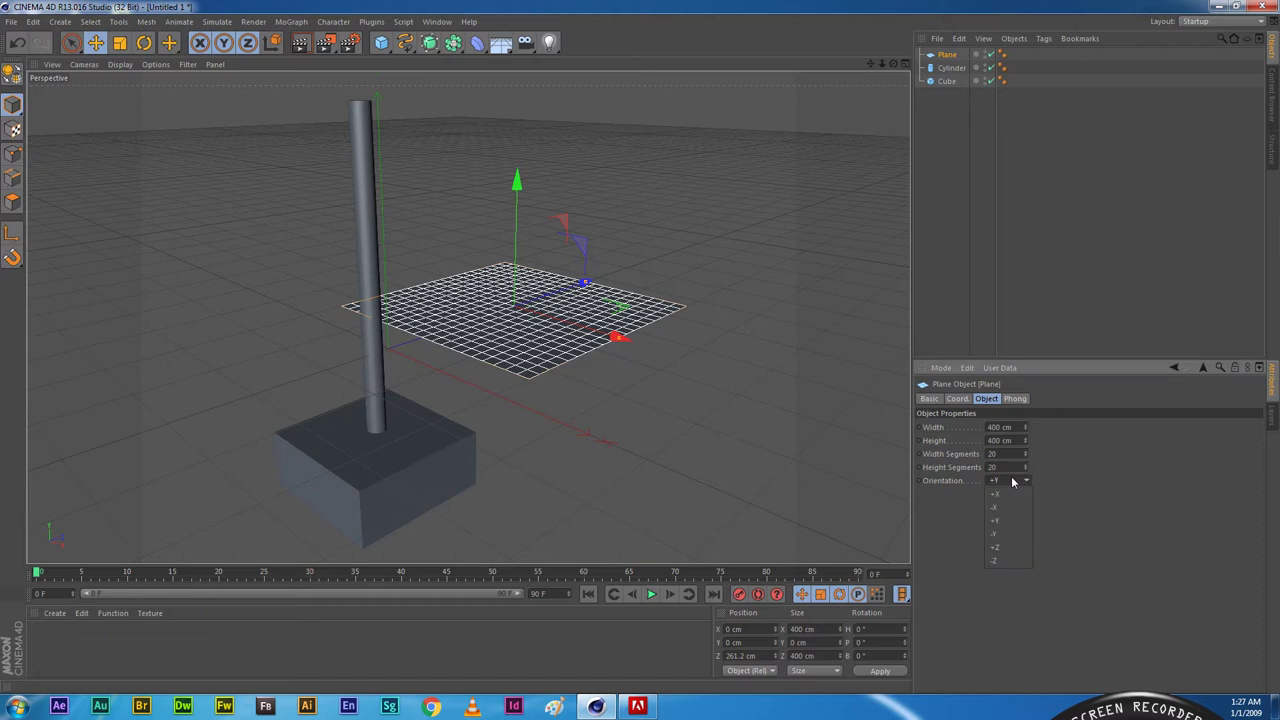
left_click(1008, 506)
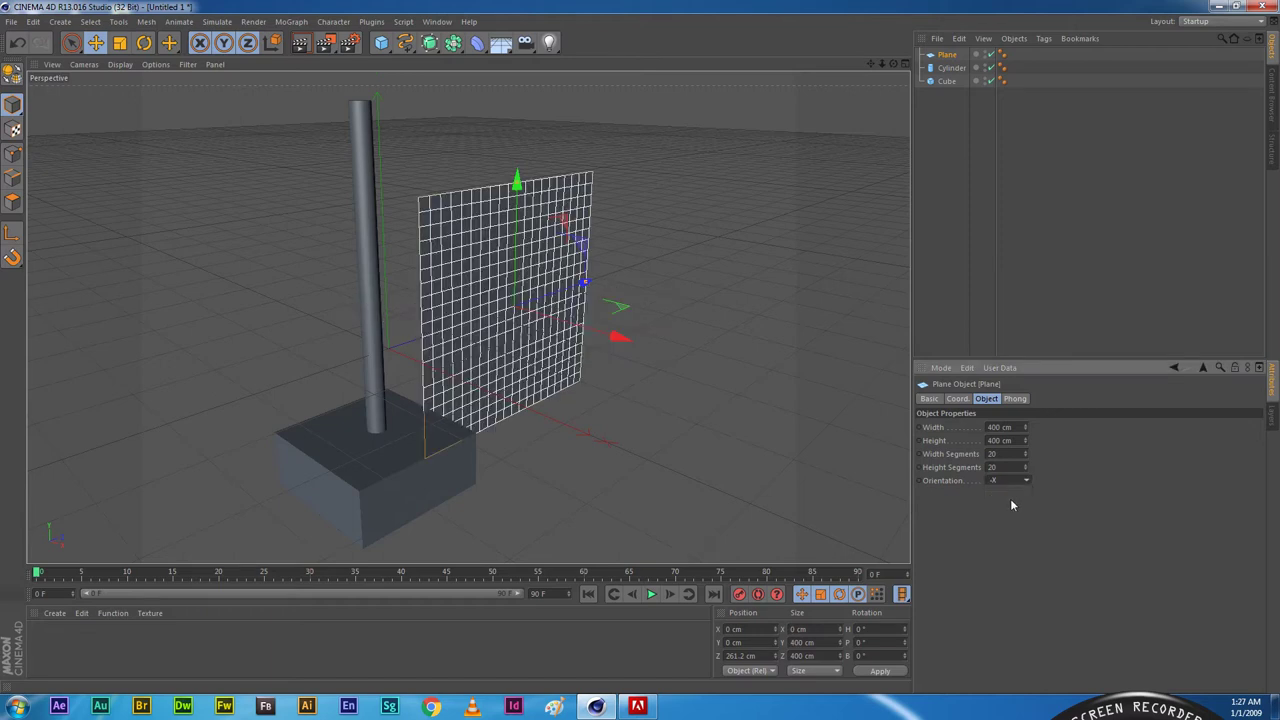
Step: Resize the plane to 209 cm wide by 522 cm high and raise it beside the pole
mouse_move(1024, 440)
left_mouse_down()
mouse_move(1024, 470)
mouse_move(1024, 448)
left_mouse_up()
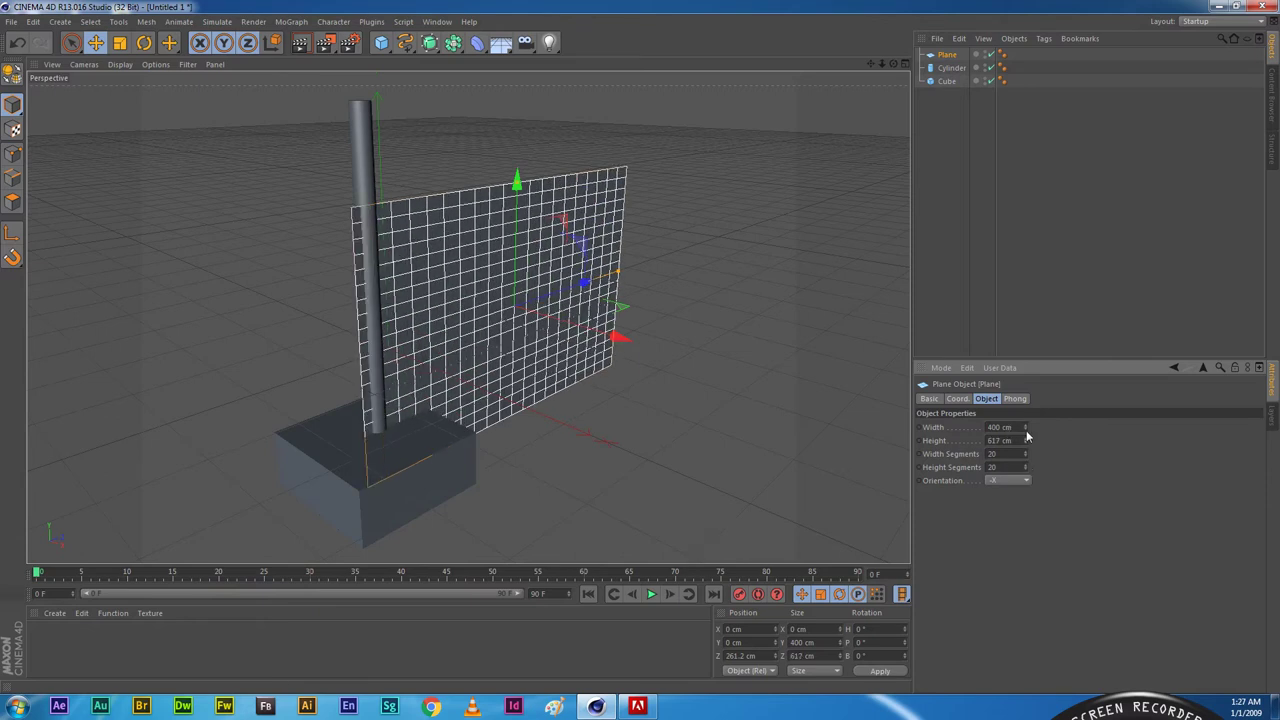
mouse_move(1024, 427)
left_mouse_down()
mouse_move(1024, 470)
mouse_move(1024, 433)
left_mouse_up()
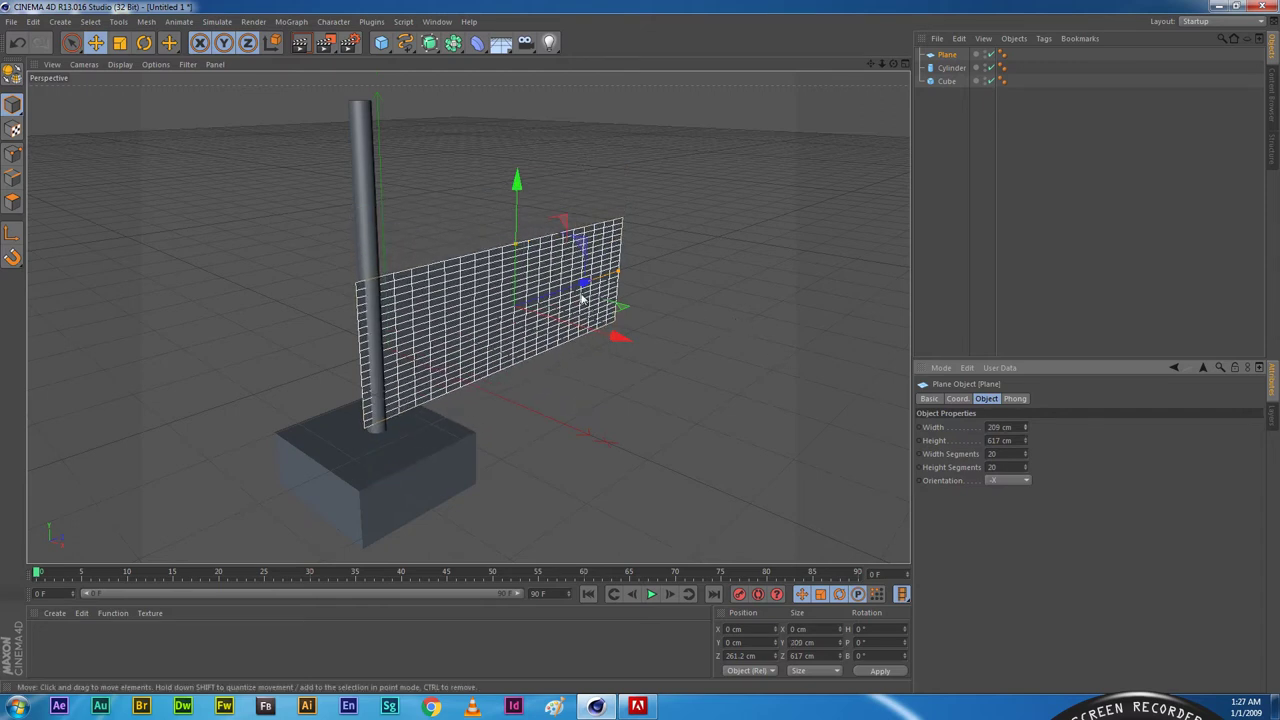
mouse_move(517, 180)
left_mouse_down()
mouse_move(515, 60)
mouse_move(519, 85)
left_mouse_up()
left_click_drag(1025, 441, 1020, 437)
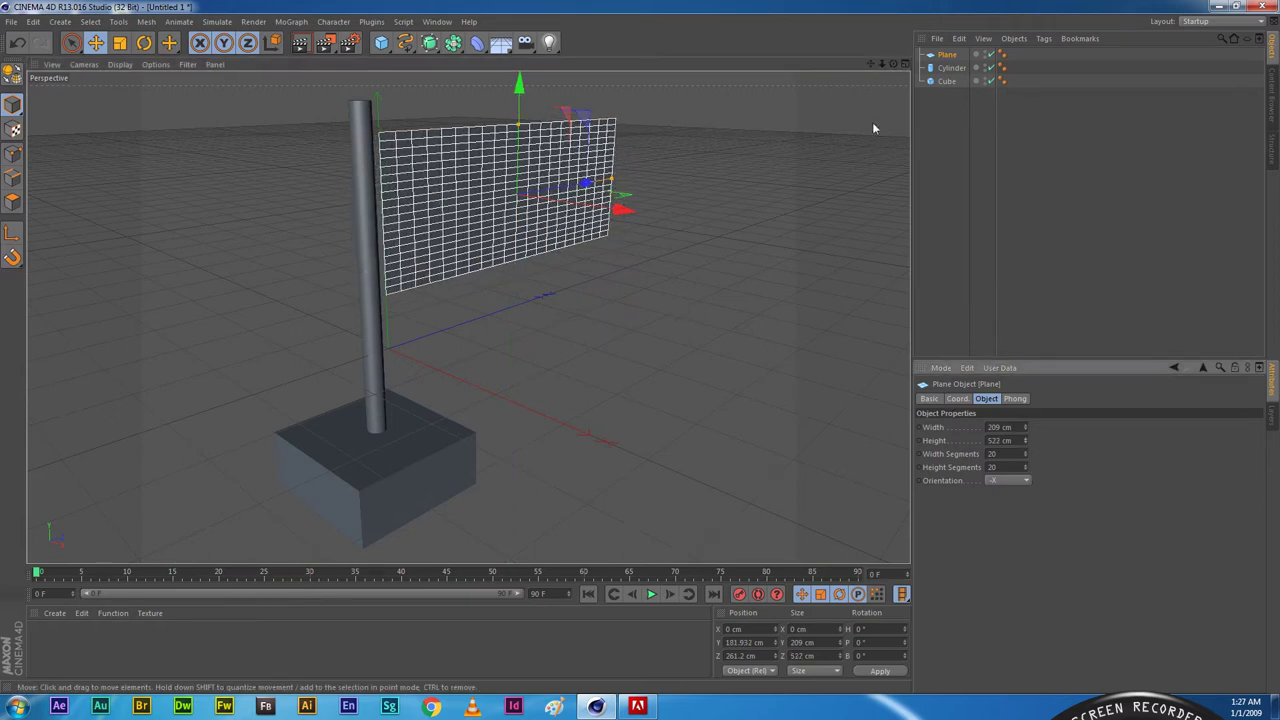
Step: Slide the flag plane against the pole and up to its top
left_click(906, 63)
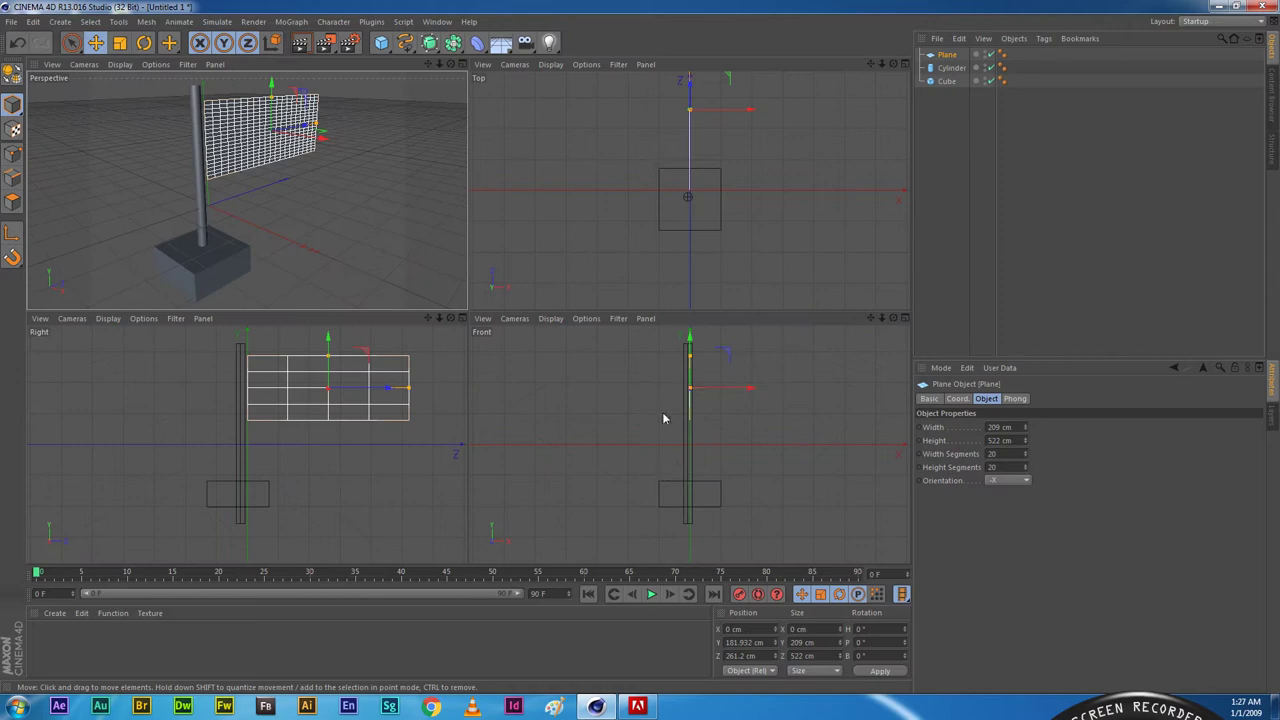
left_click_drag(387, 391, 380, 391)
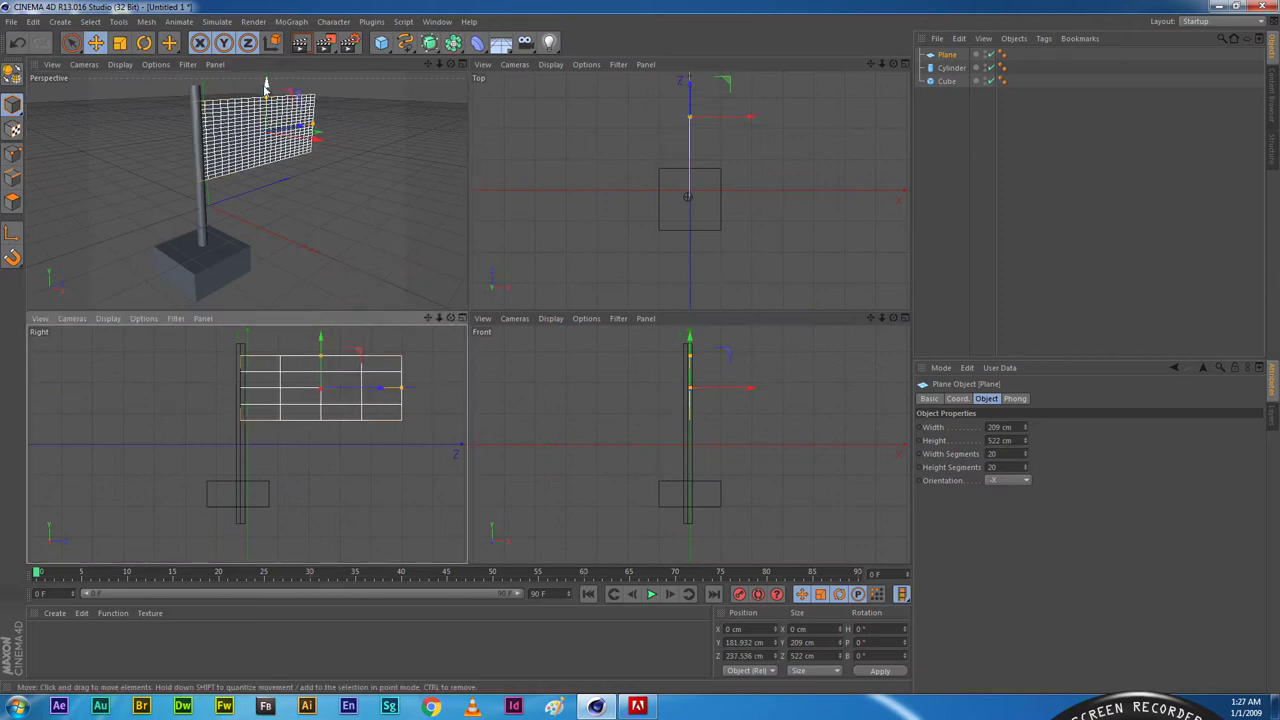
left_click_drag(265, 90, 266, 82)
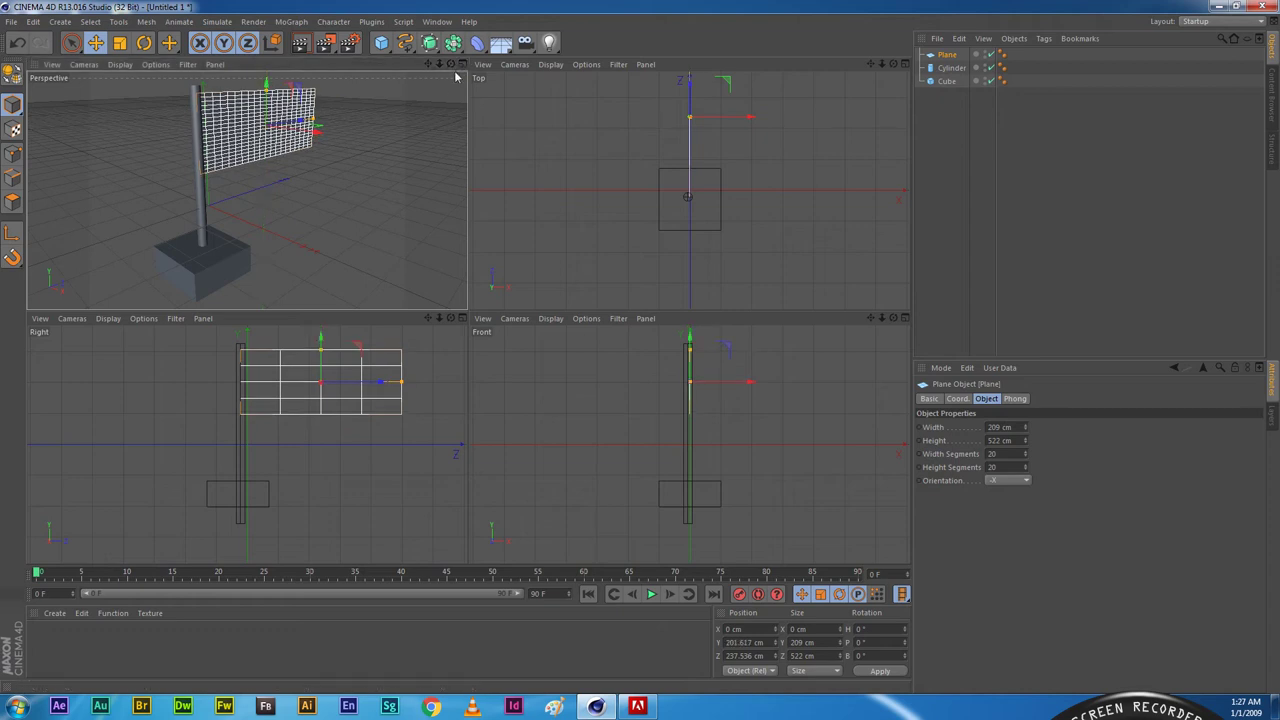
middle_click(455, 76)
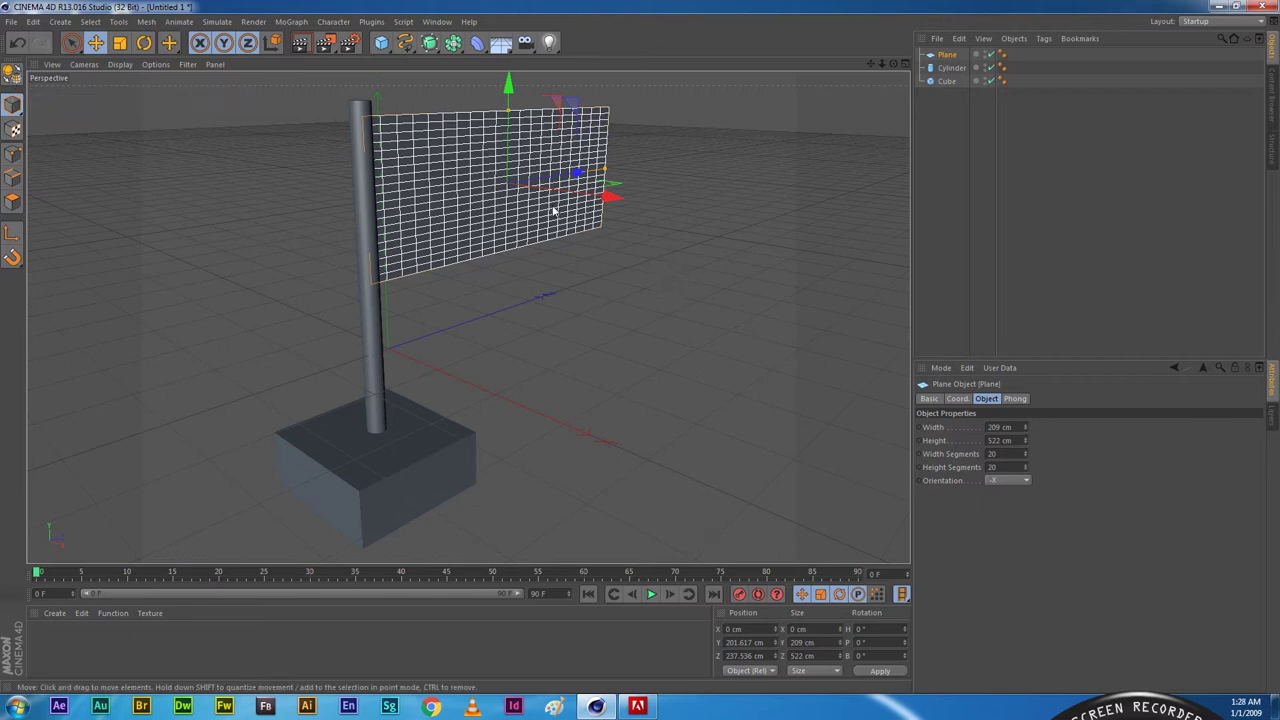
Step: Make the Plane editable and add a Cloth simulation tag to it
key("c")
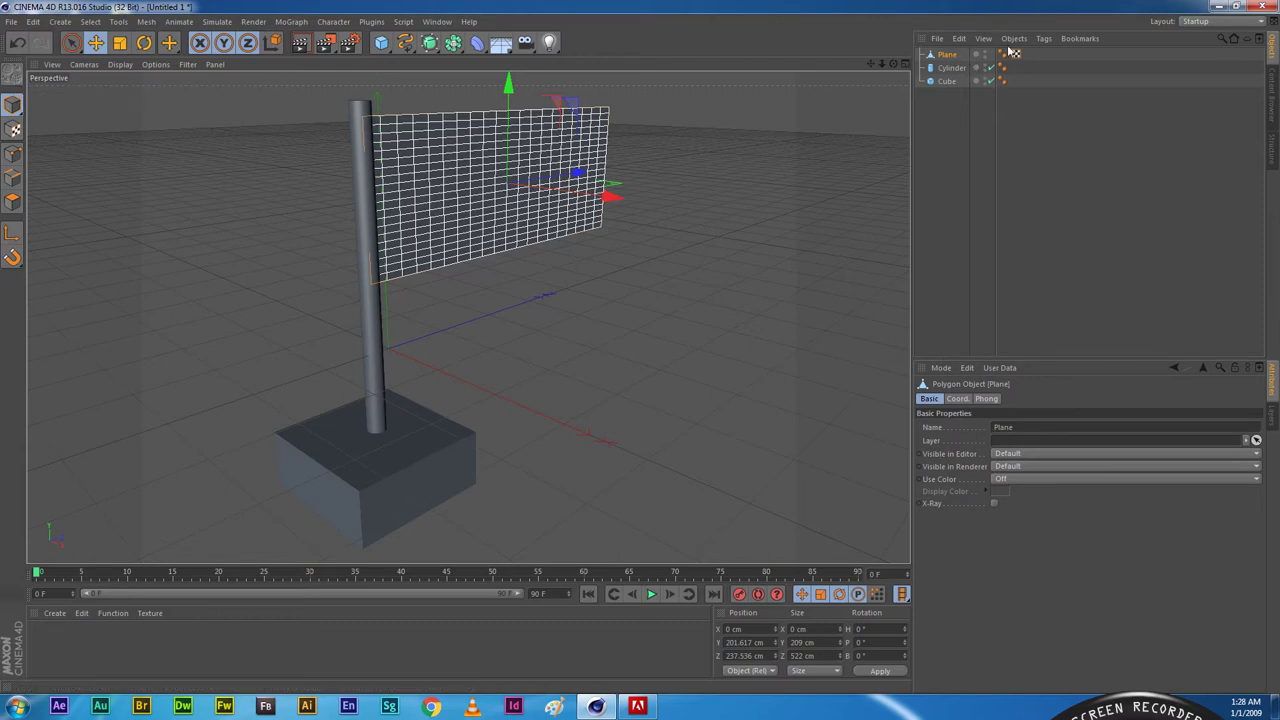
right_click(953, 54)
mouse_move(1000, 140)
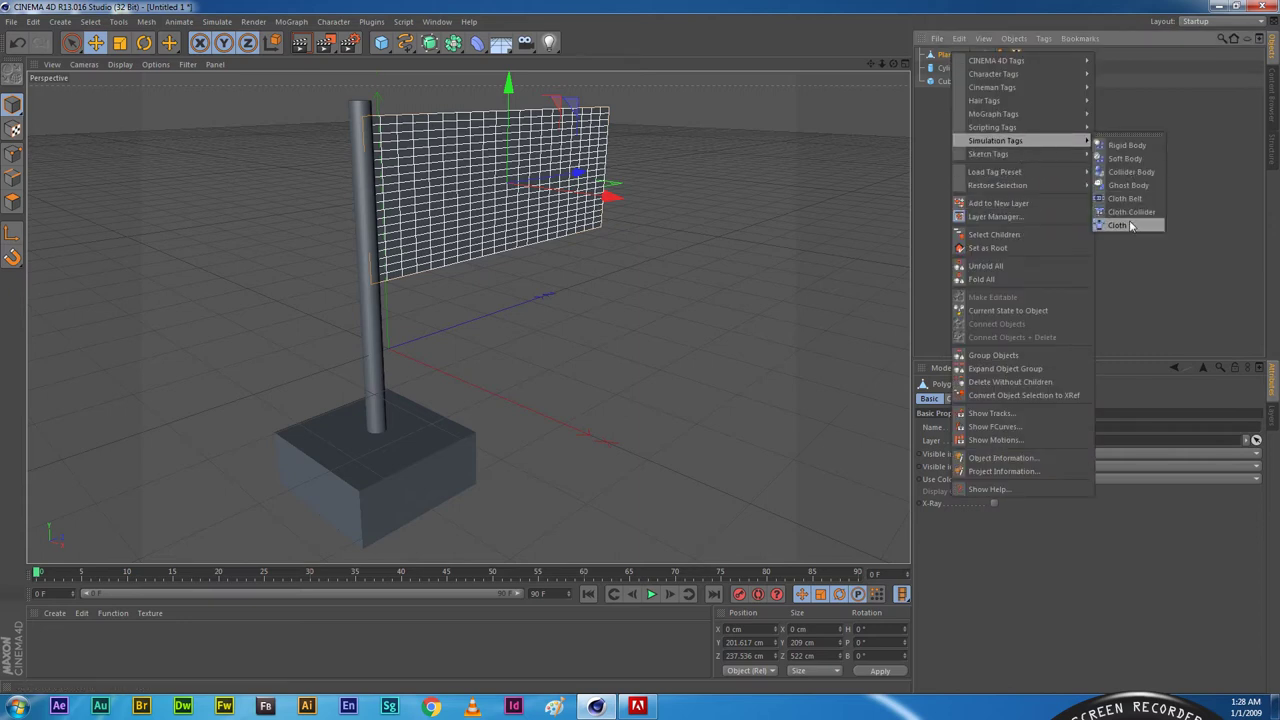
left_click(1117, 225)
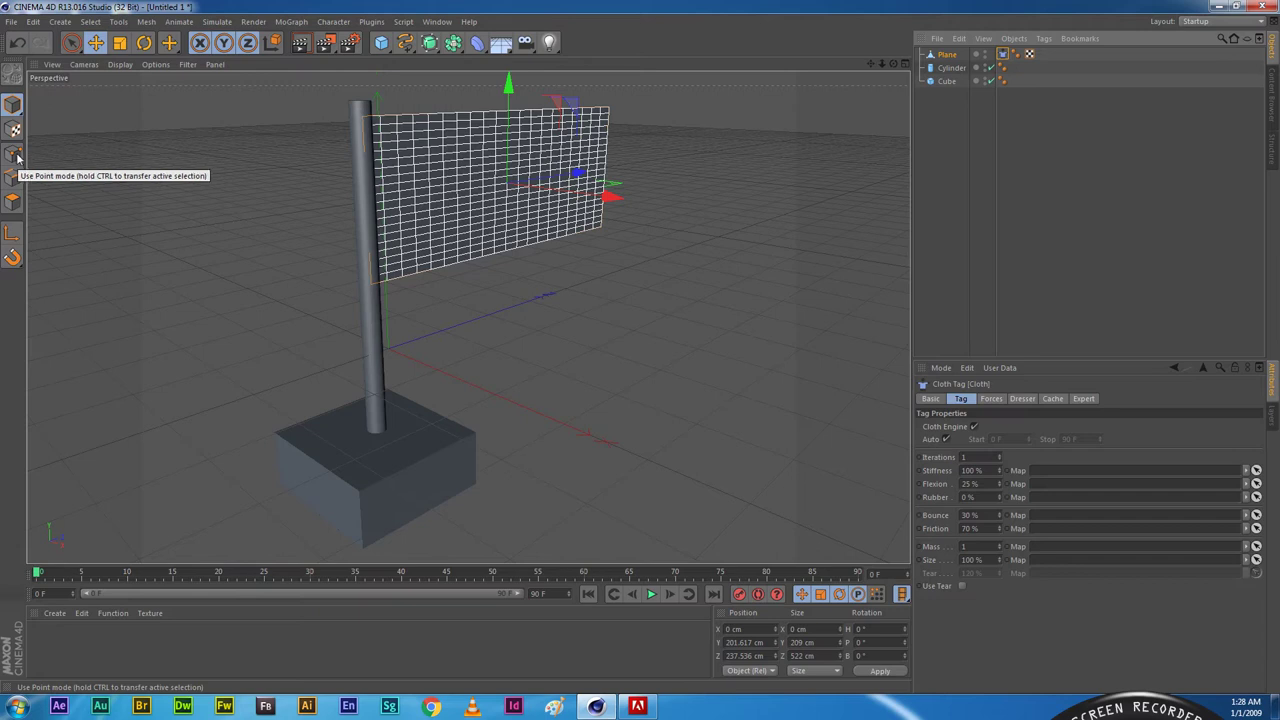
Step: Paint-select the flag's points along the pole edge in the Right view, then select the Cloth tag
left_click(14, 154)
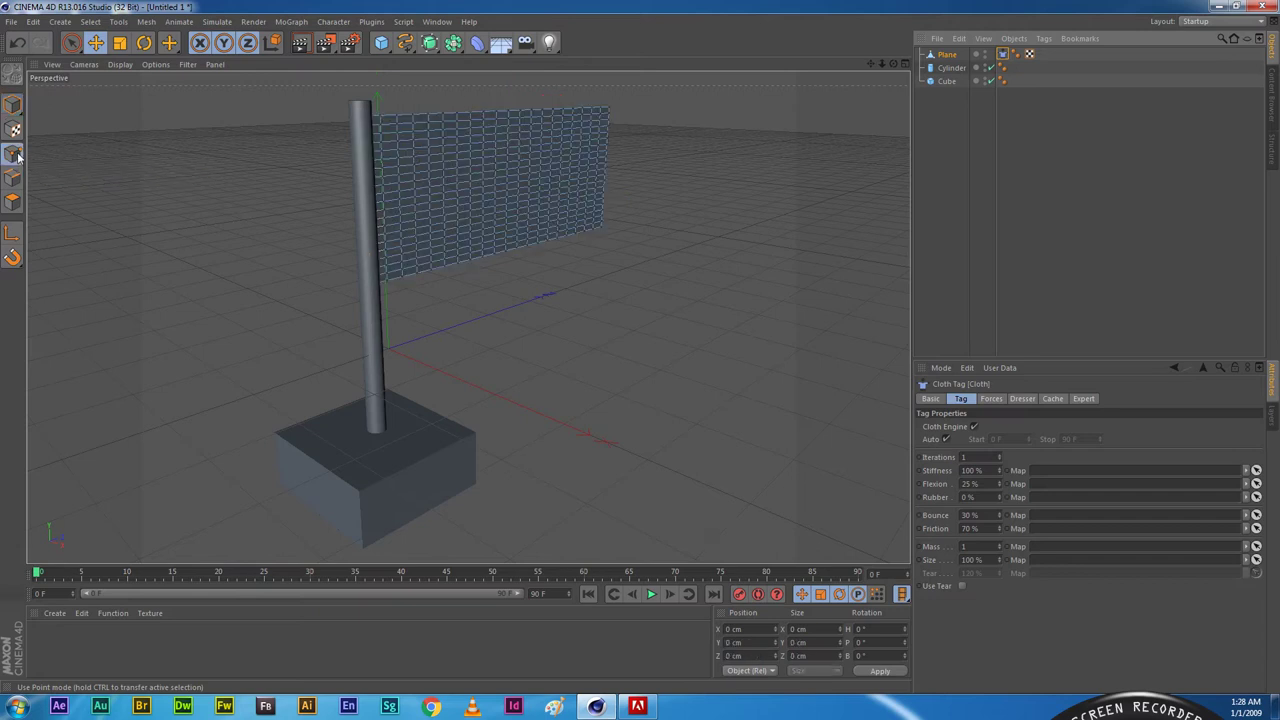
left_click(71, 42)
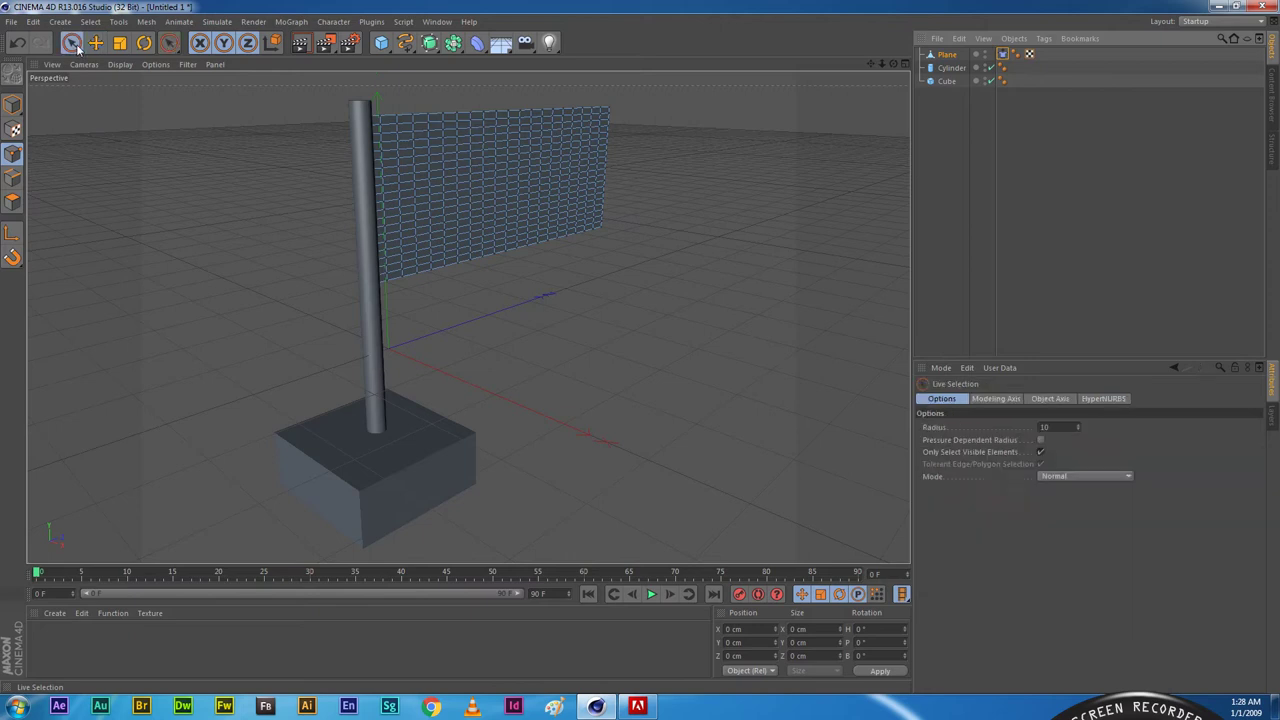
left_click(907, 65)
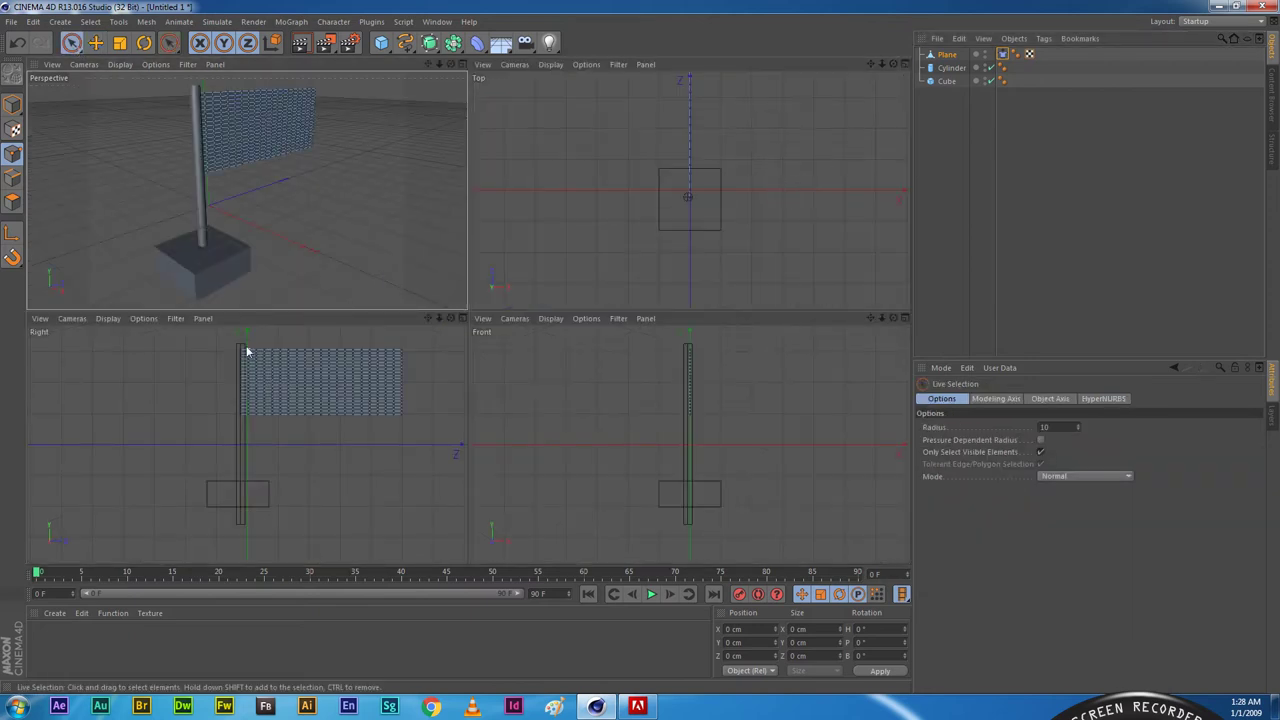
left_click_drag(240, 346, 240, 418)
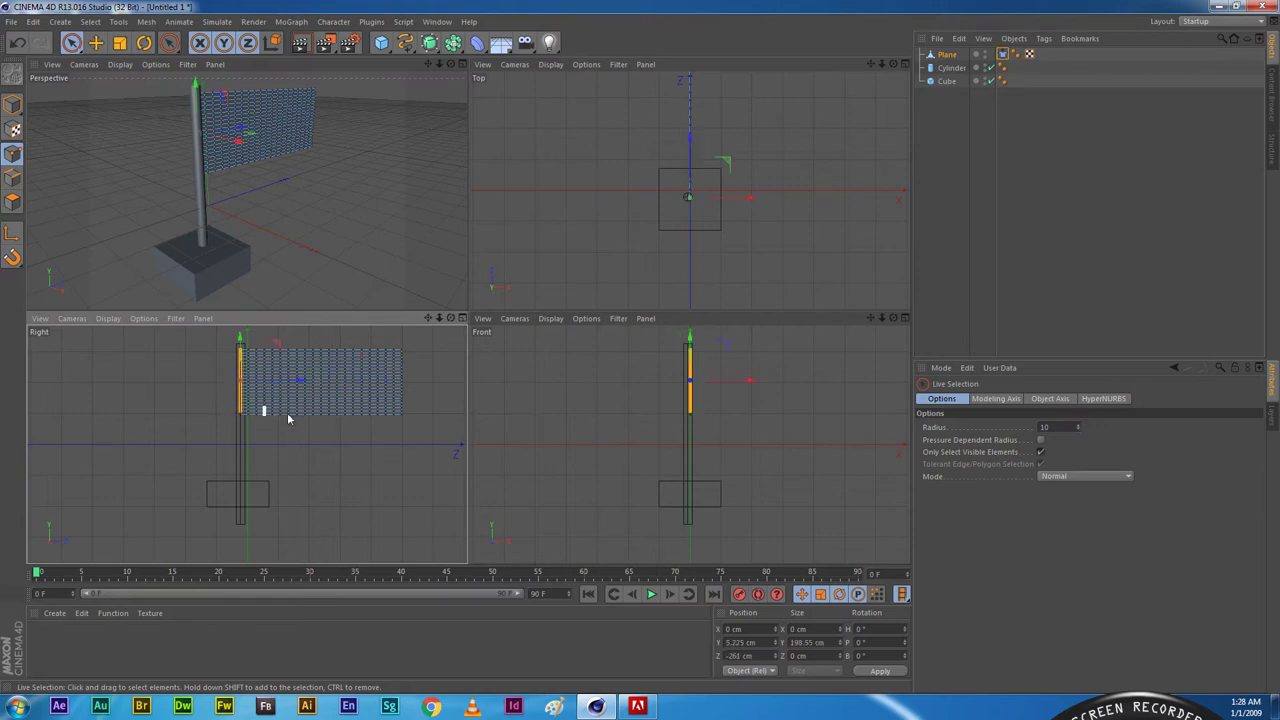
left_click(1003, 55)
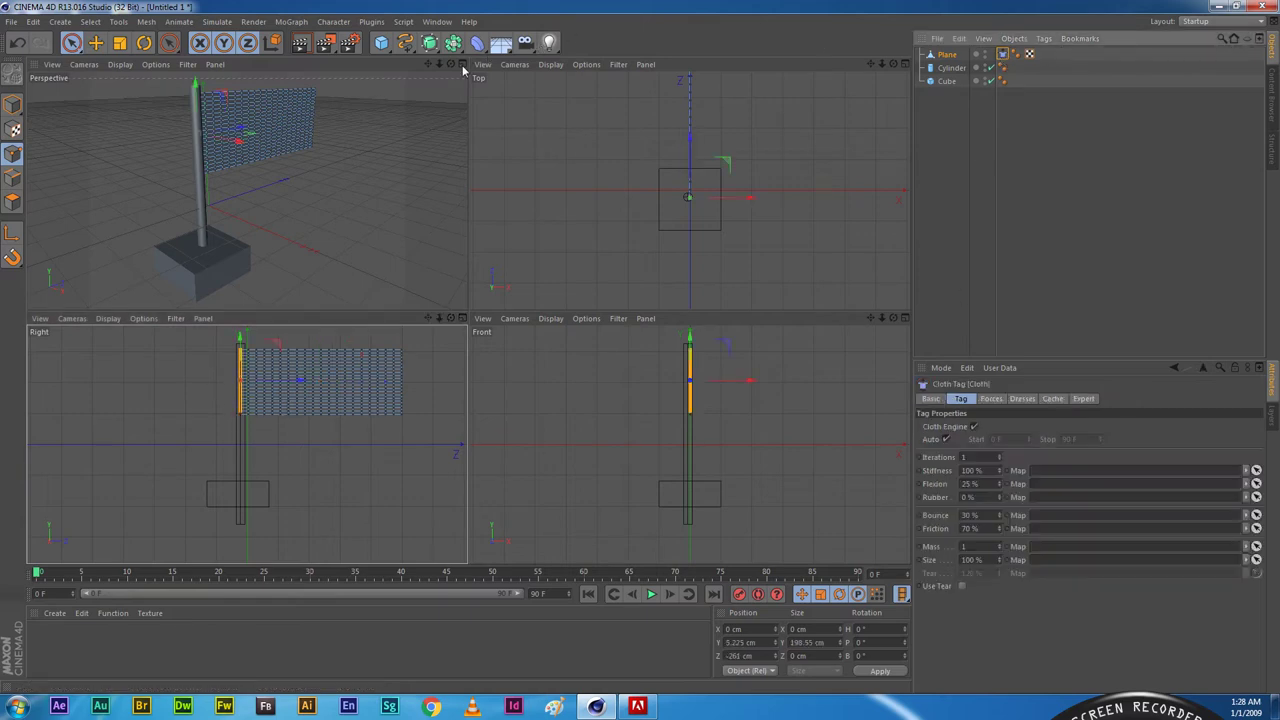
key("F1")
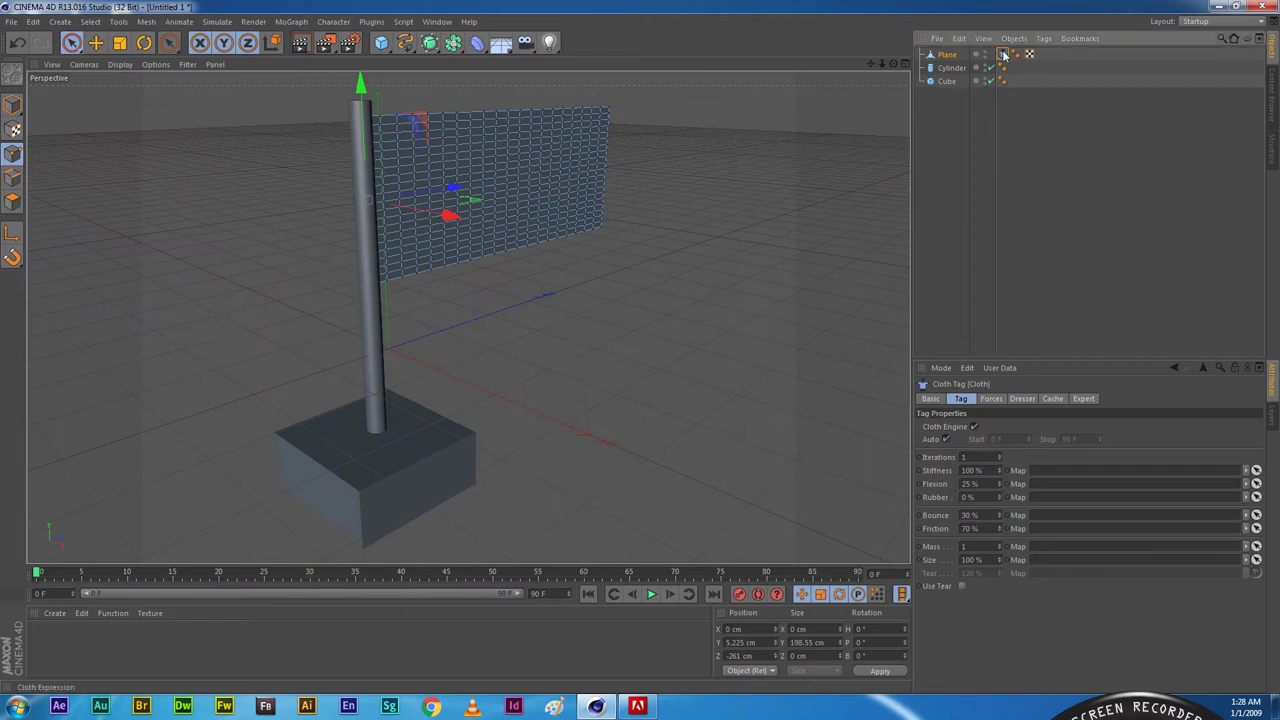
Step: Set the cloth's gravity to 0 and preview the simulation
left_click(991, 399)
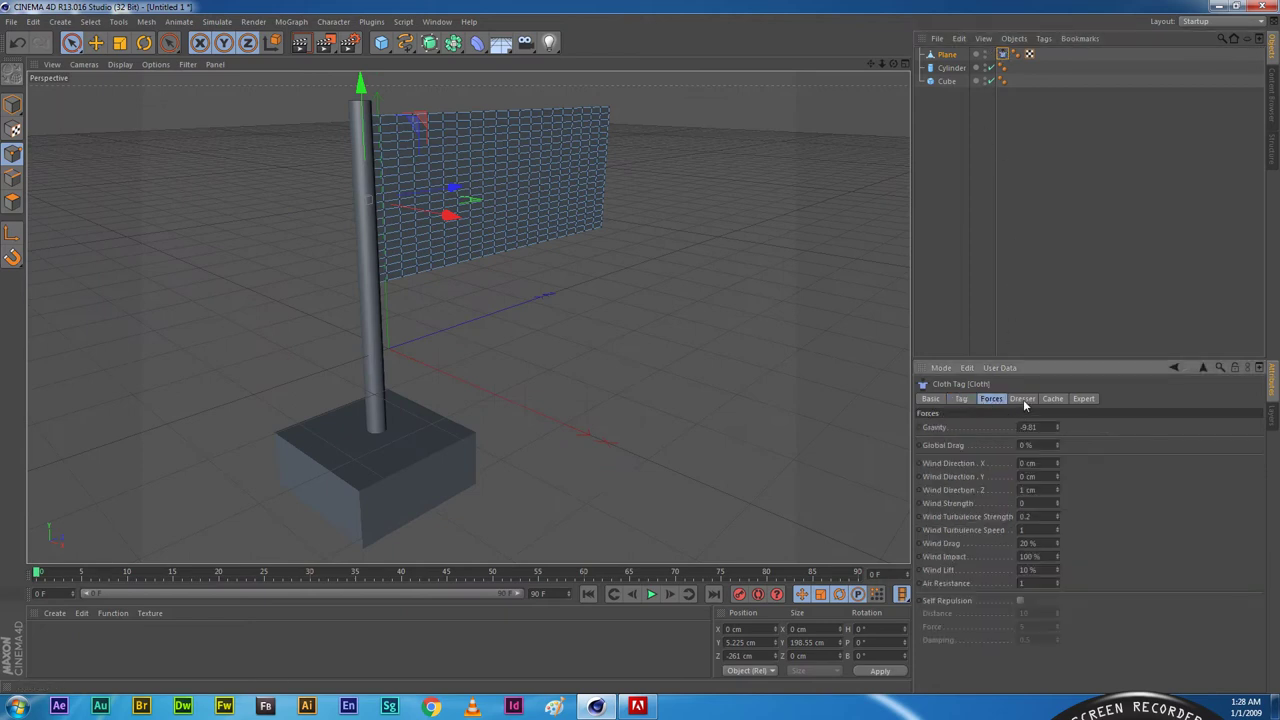
left_click(1023, 399)
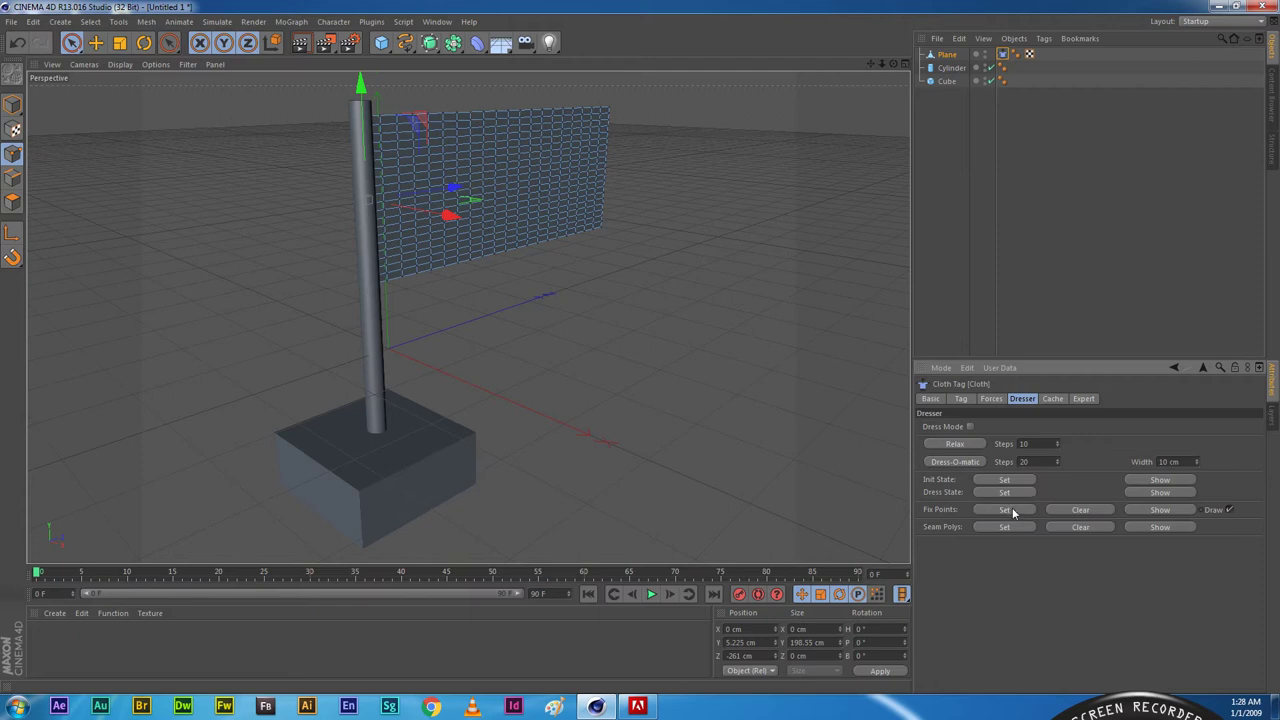
left_click(992, 399)
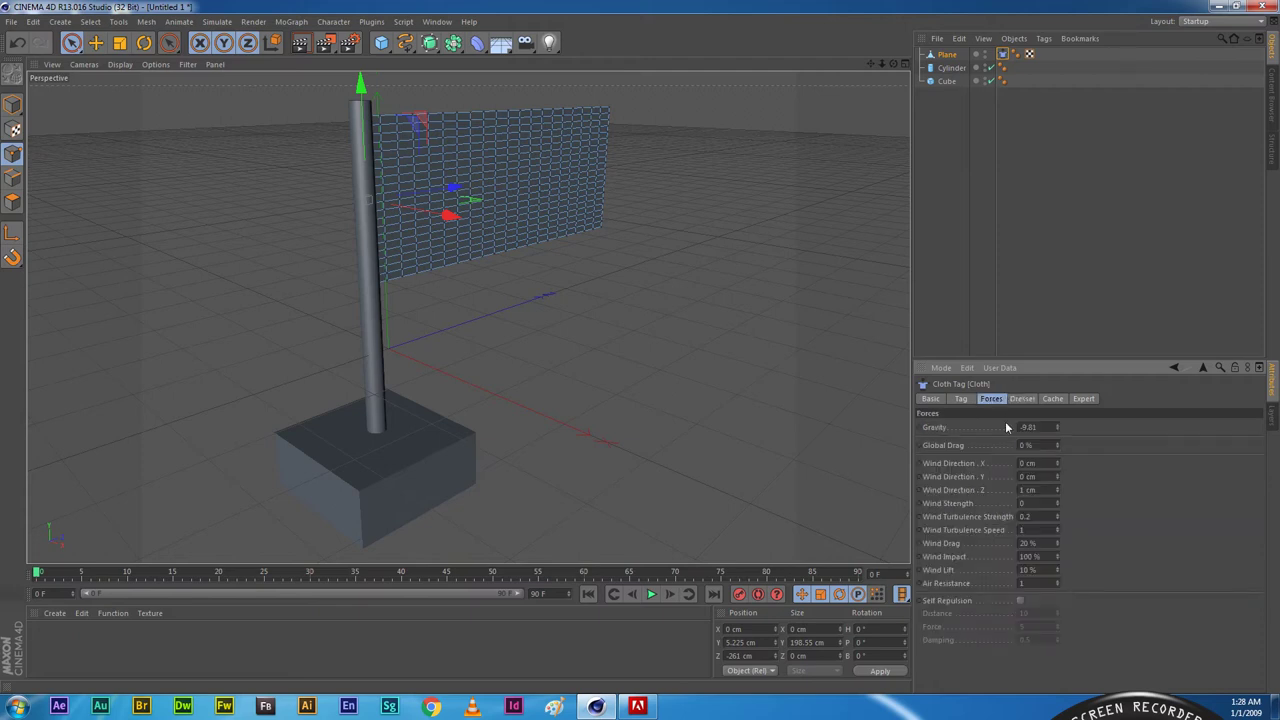
type("0")
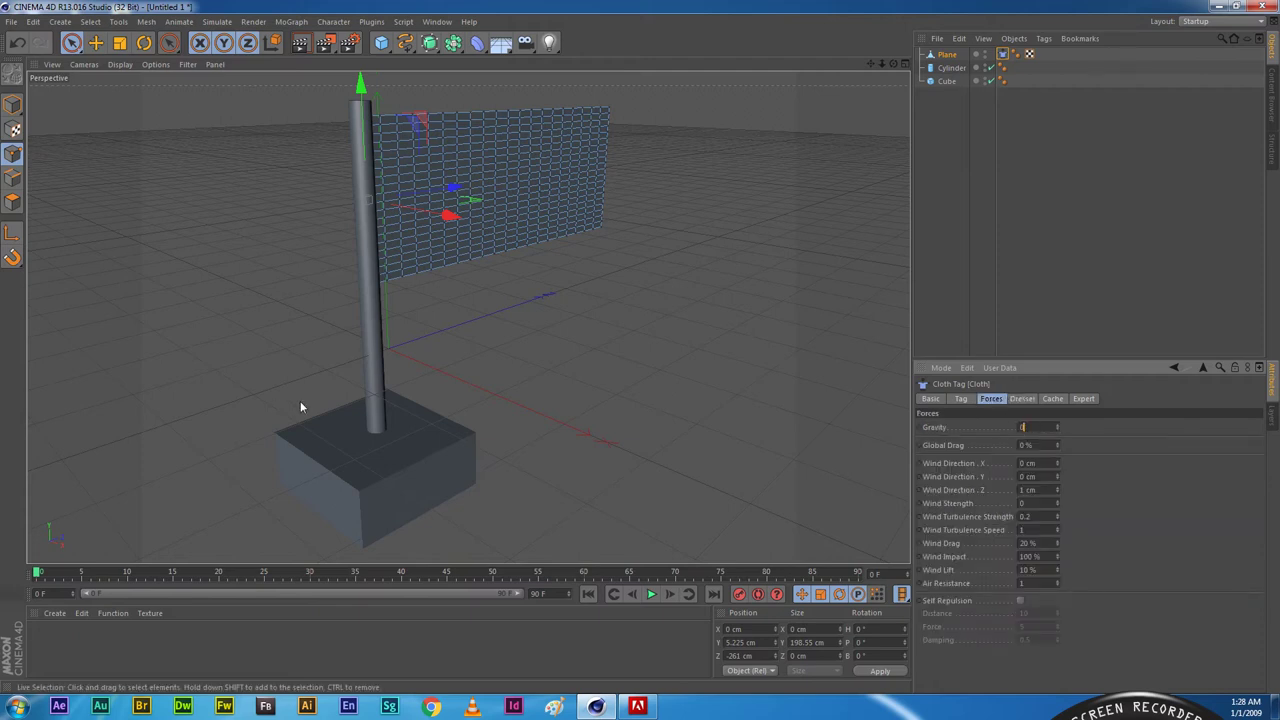
left_click(670, 365)
left_click(651, 594)
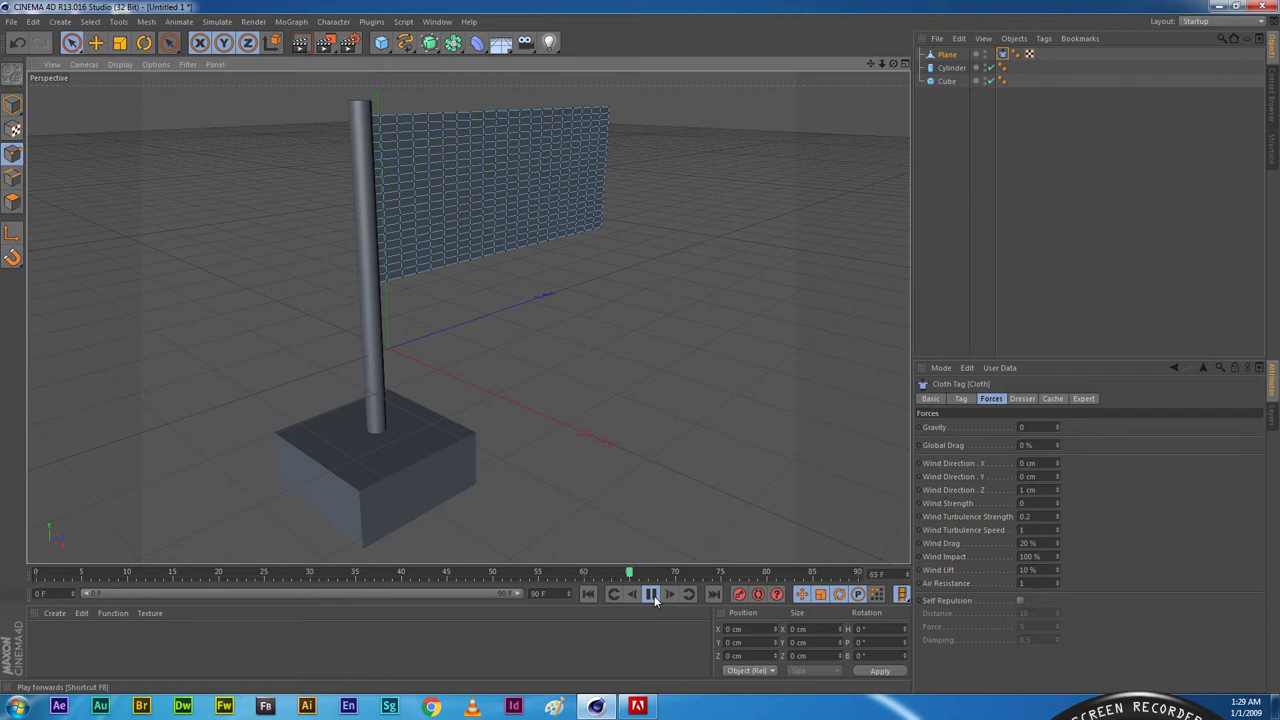
left_click(652, 594)
Step: Raise the wind strength to 9.4 and extend the animation to 900 frames
left_click_drag(1058, 503, 1058, 480)
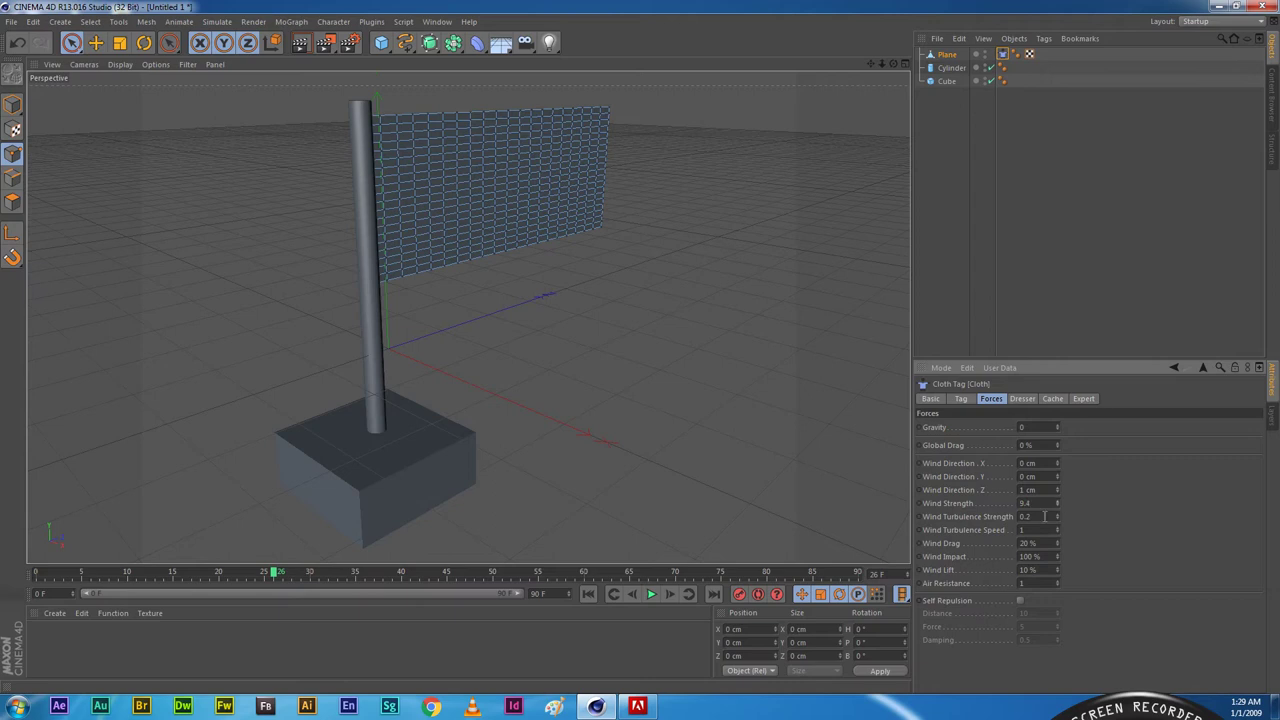
left_click(651, 594)
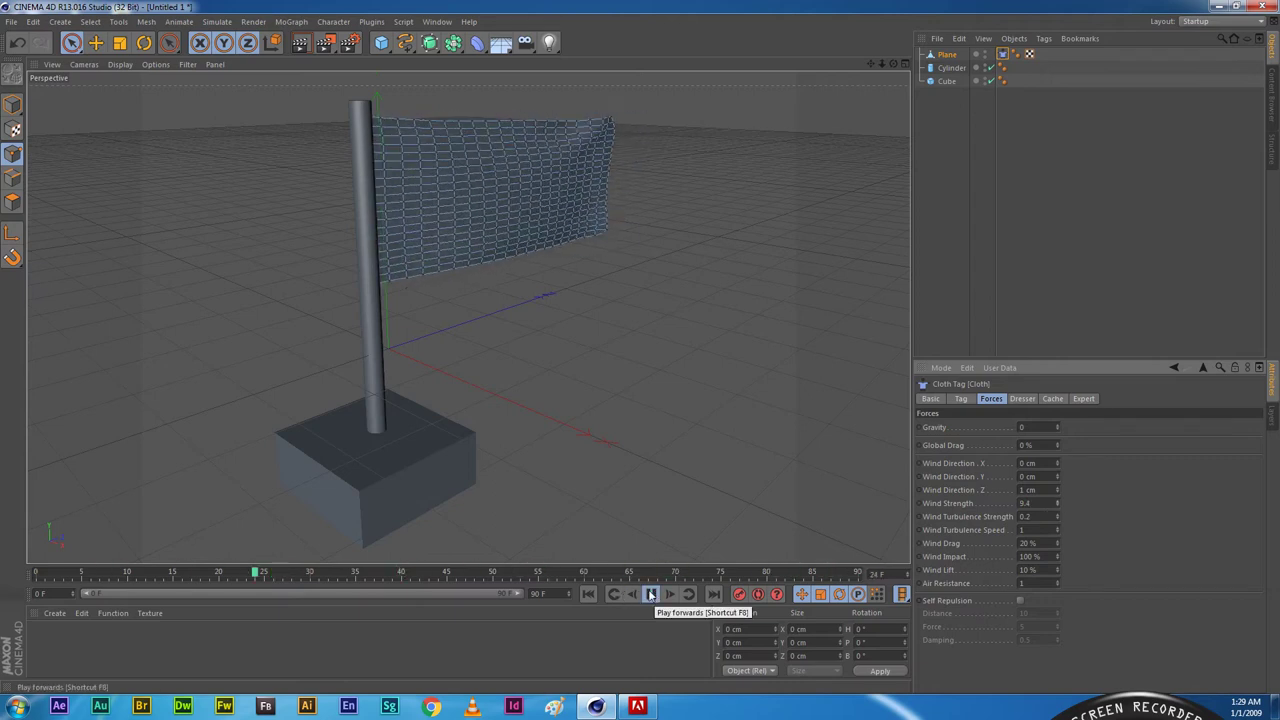
left_click(645, 594)
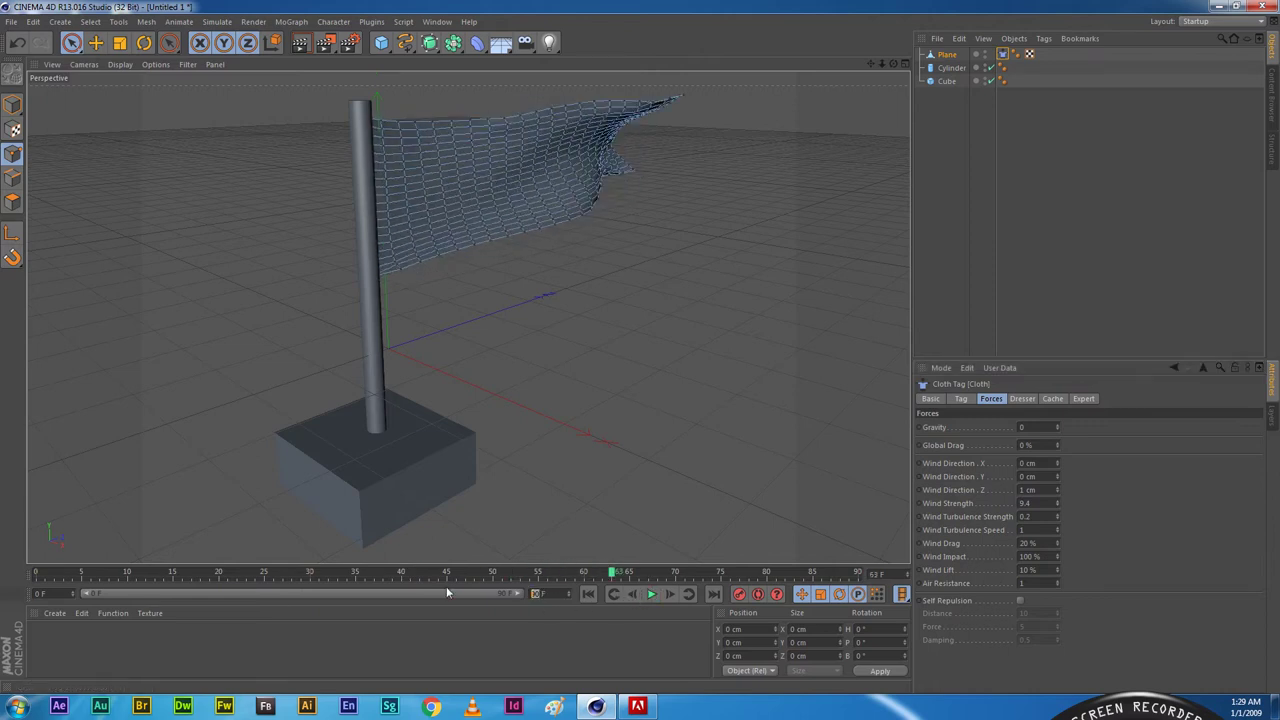
type("900")
key("Return")
left_click_drag(144, 593, 520, 593)
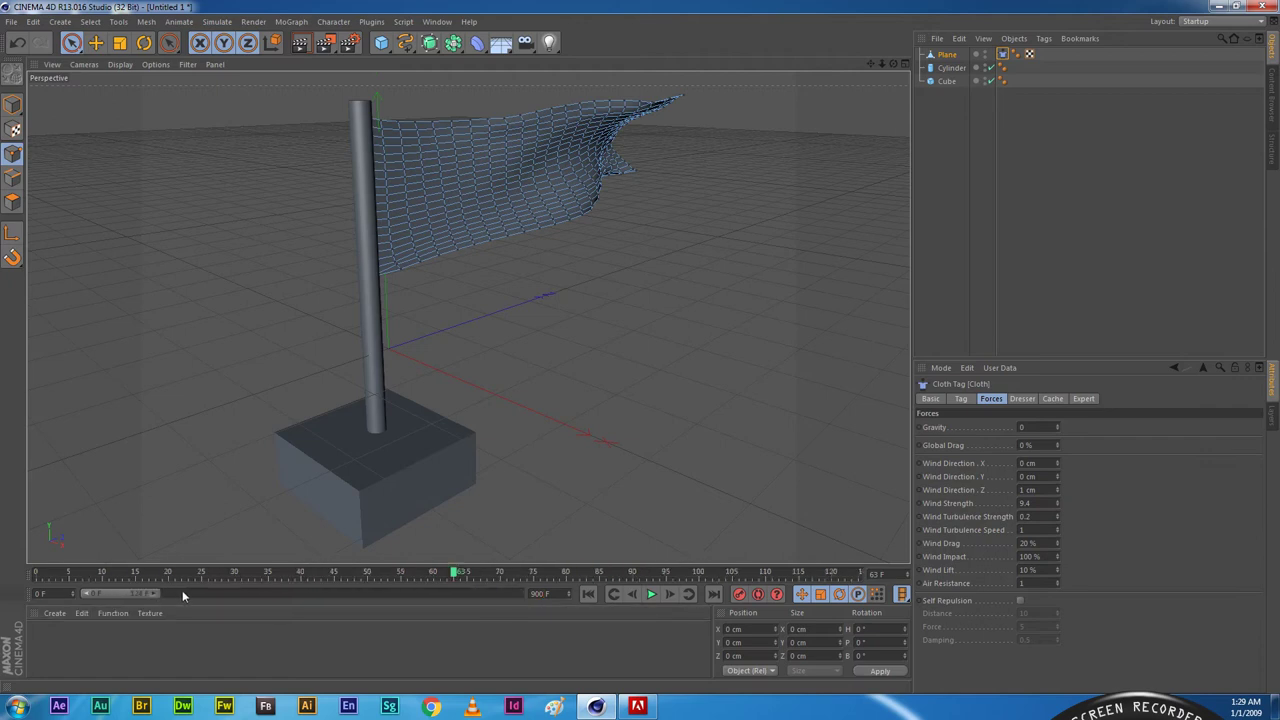
Step: Replay the flag from frame 0, then set Wind Direction X to 1.1 cm
left_click_drag(104, 566, 36, 570)
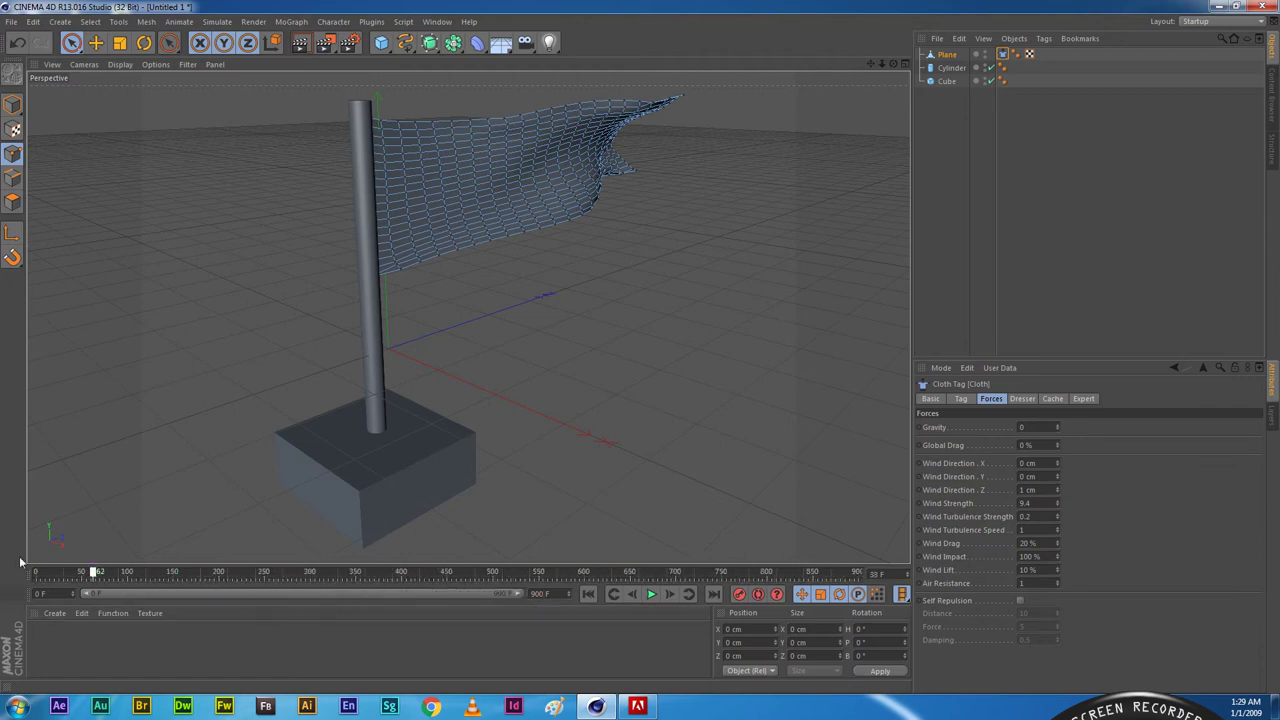
left_click(652, 591)
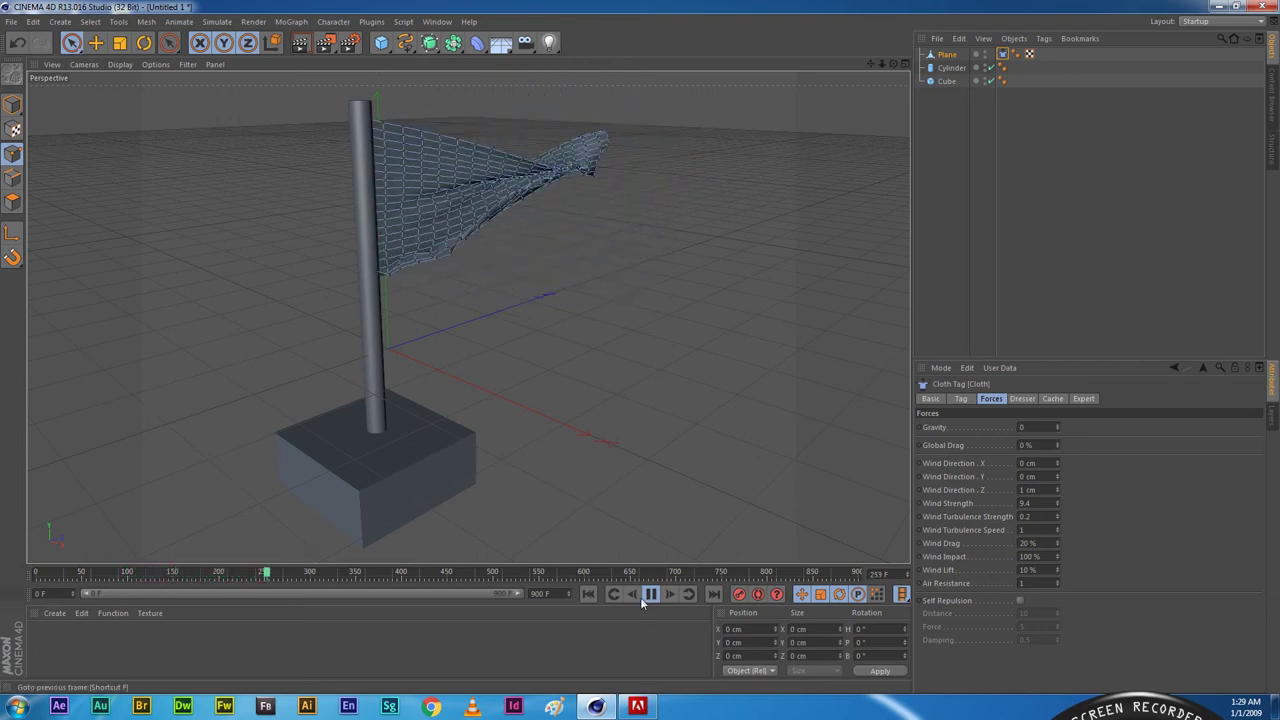
left_click(648, 595)
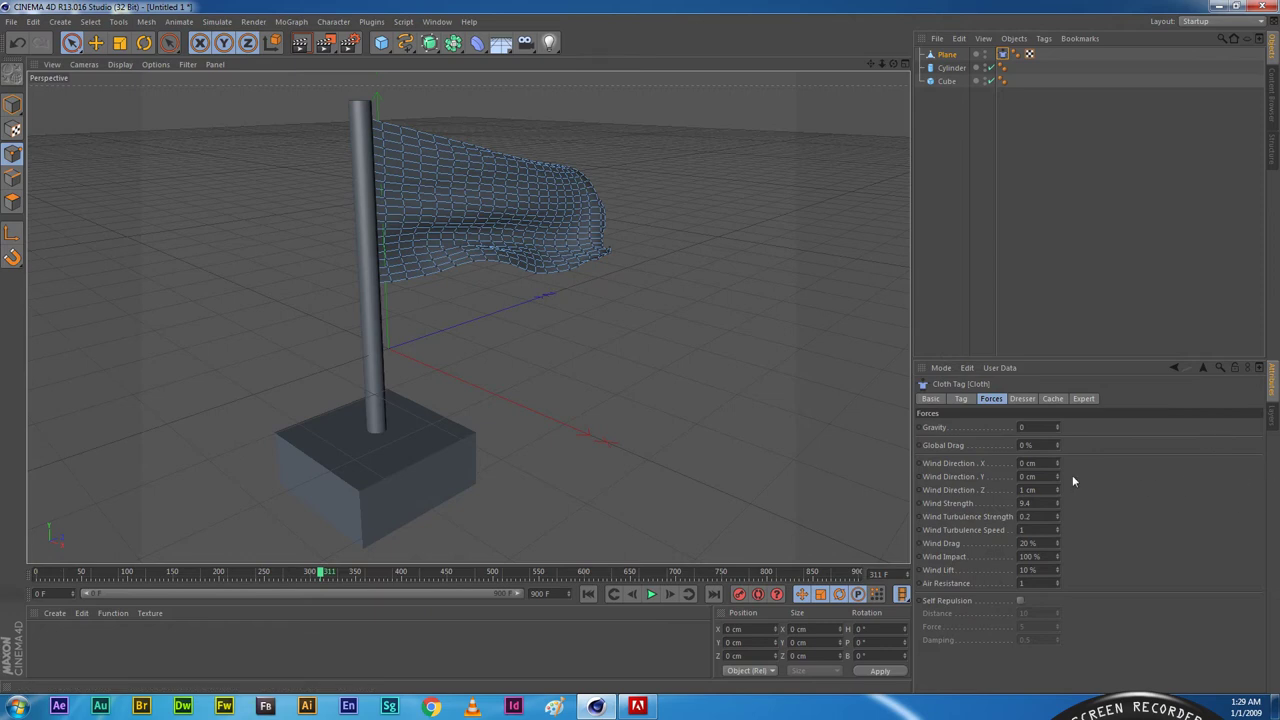
left_click_drag(1057, 462, 1065, 458)
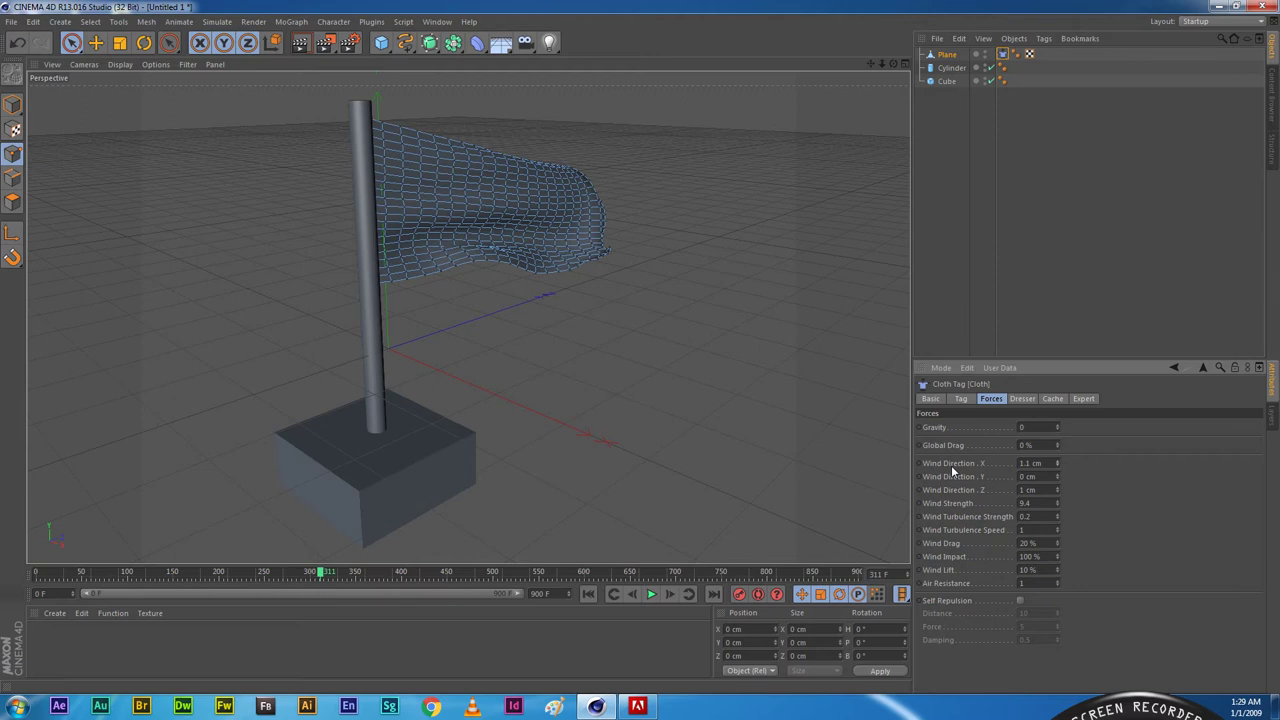
Step: Retune the wind direction to X 0, Y 0, Z 1 cm at strength 7.4, replaying to check
left_click(651, 594)
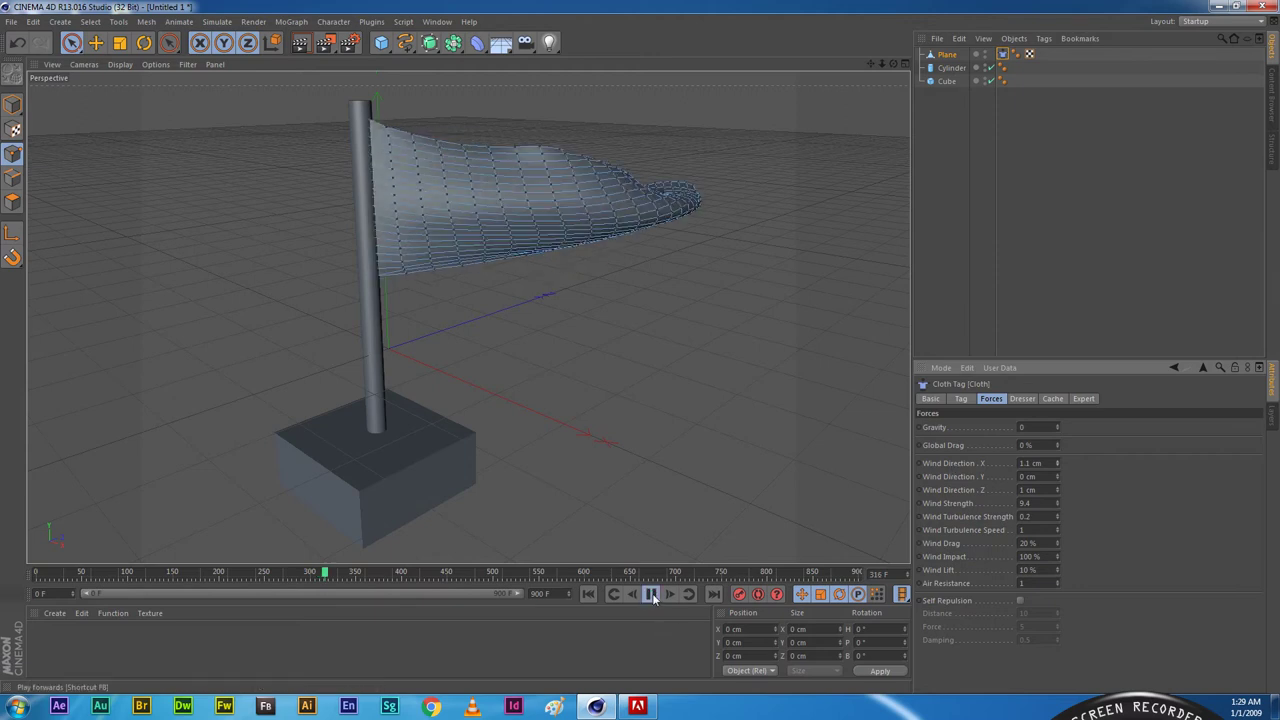
left_click(651, 594)
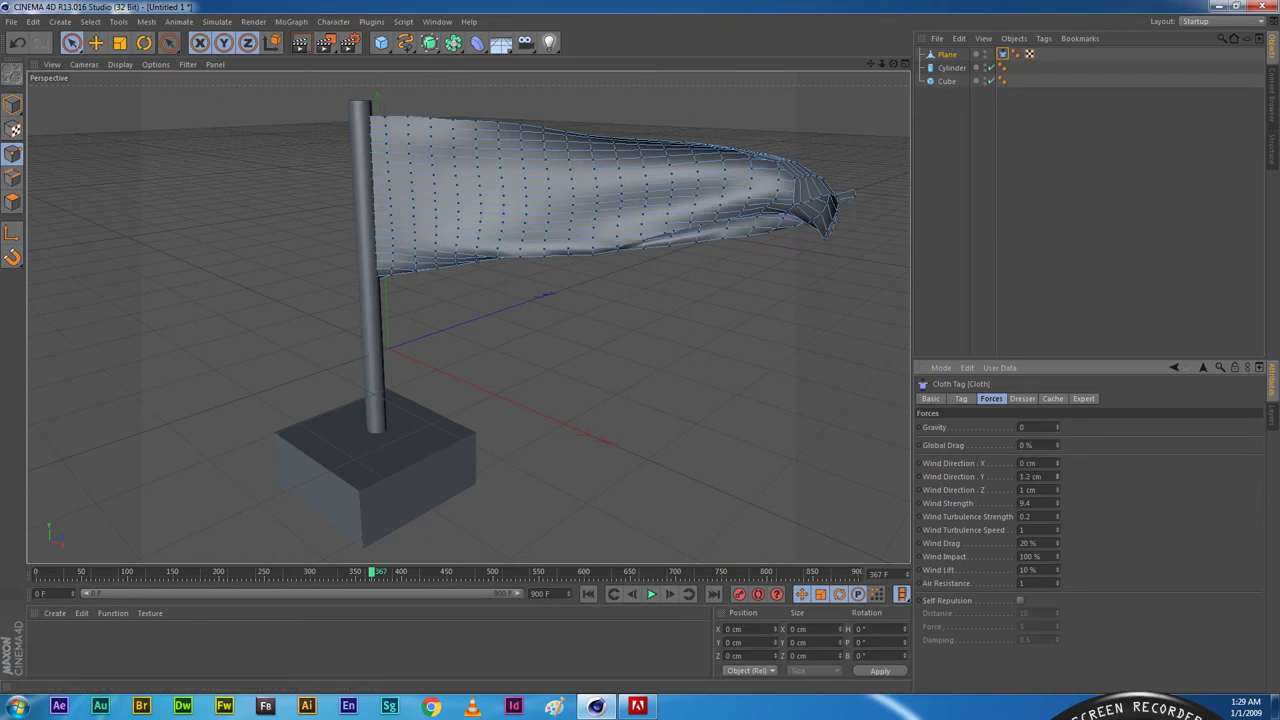
left_click(651, 594)
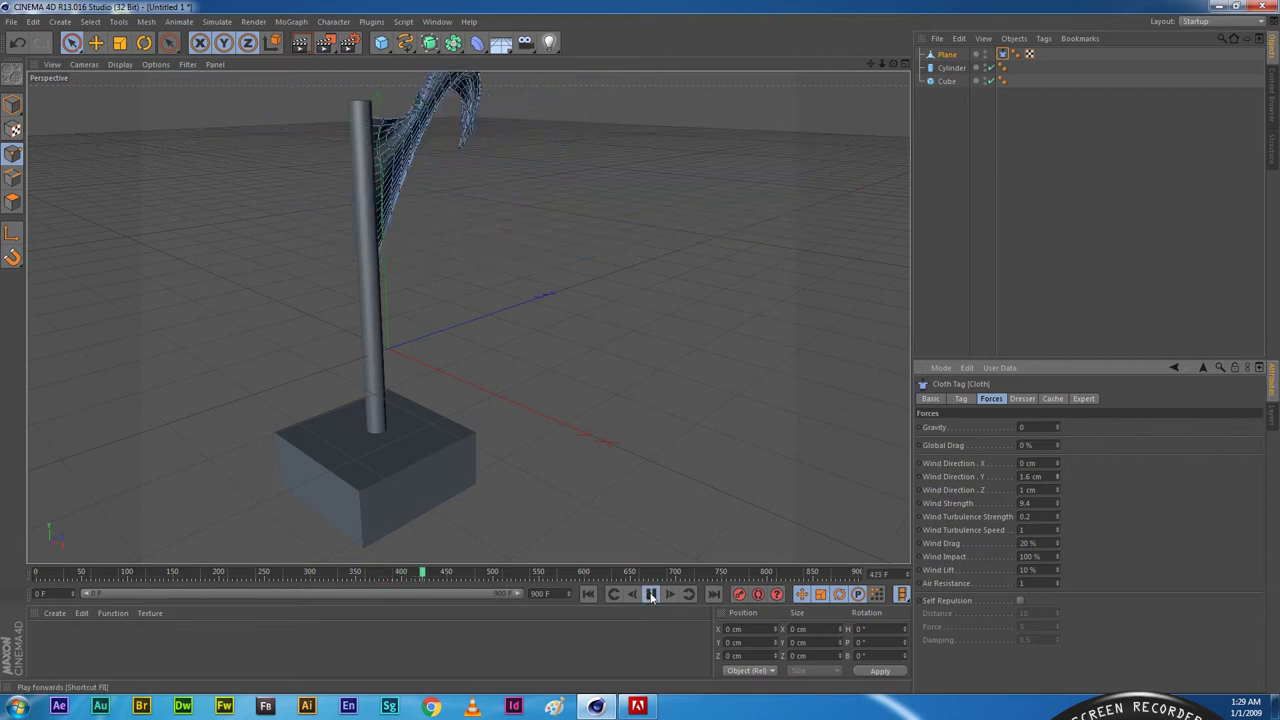
left_click(651, 594)
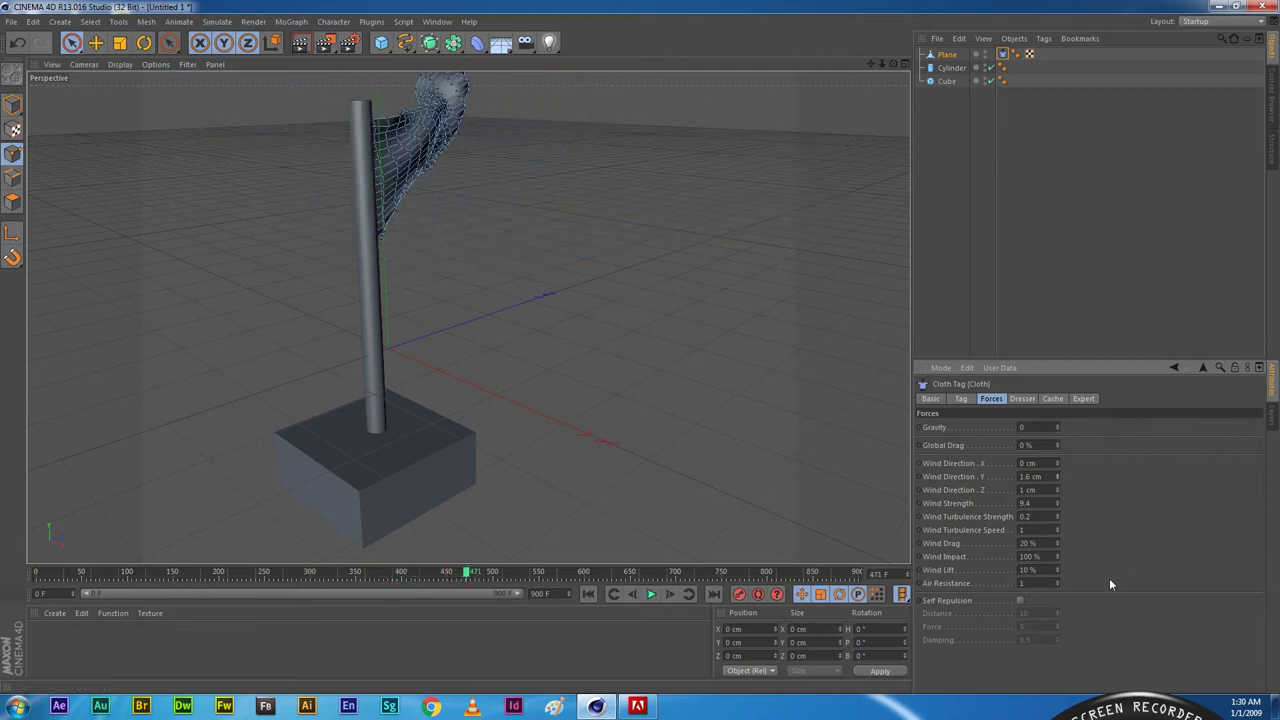
left_click_drag(1058, 477, 1058, 486)
left_click(650, 594)
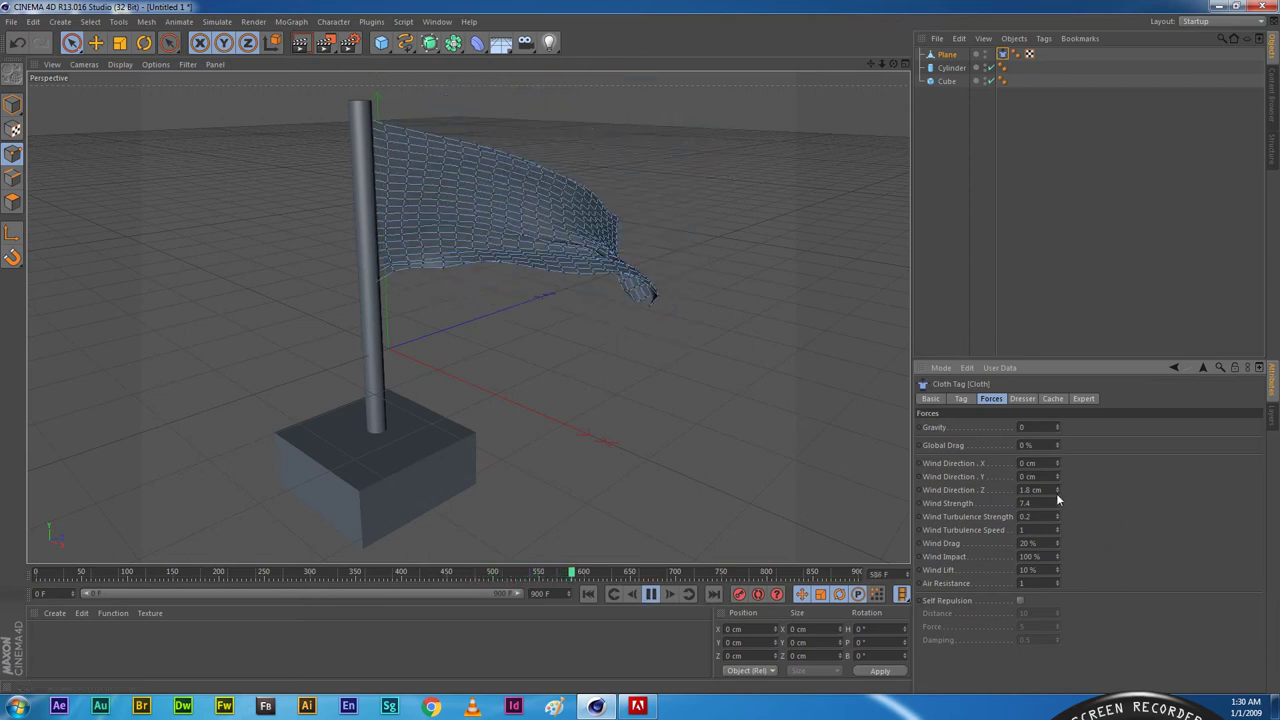
left_click_drag(1056, 492, 1056, 506)
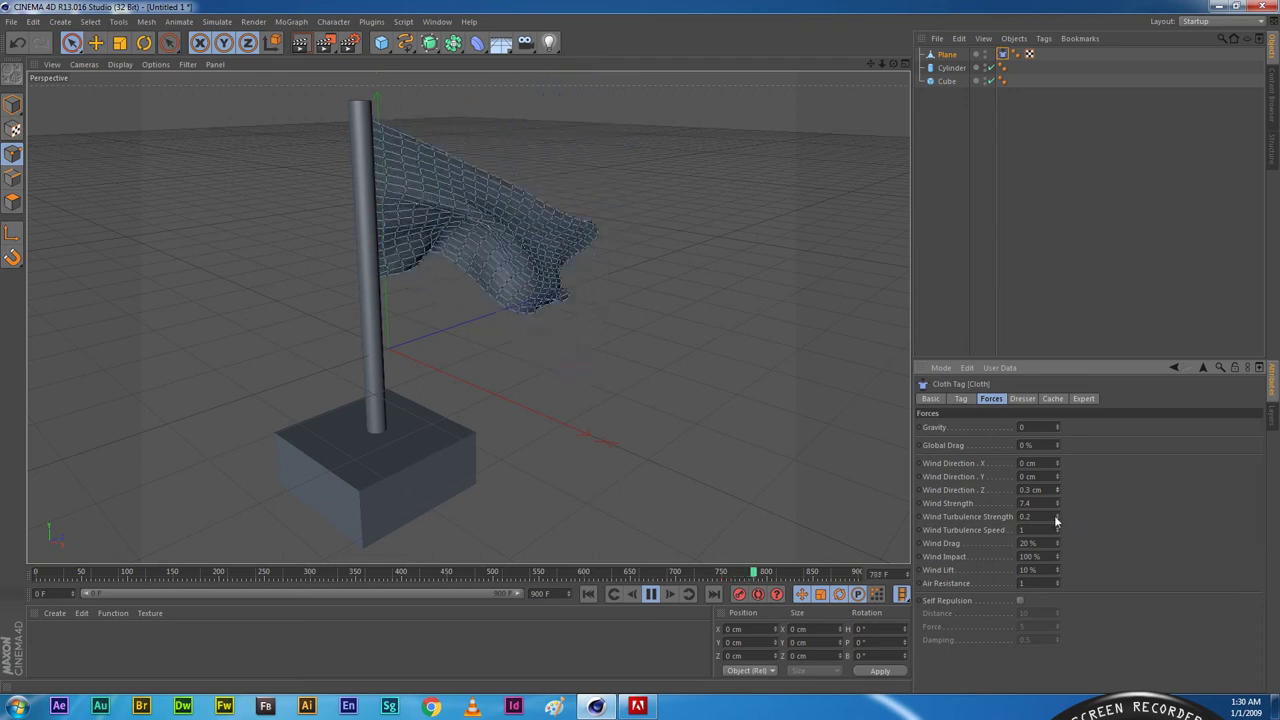
left_click_drag(1059, 490, 1059, 491)
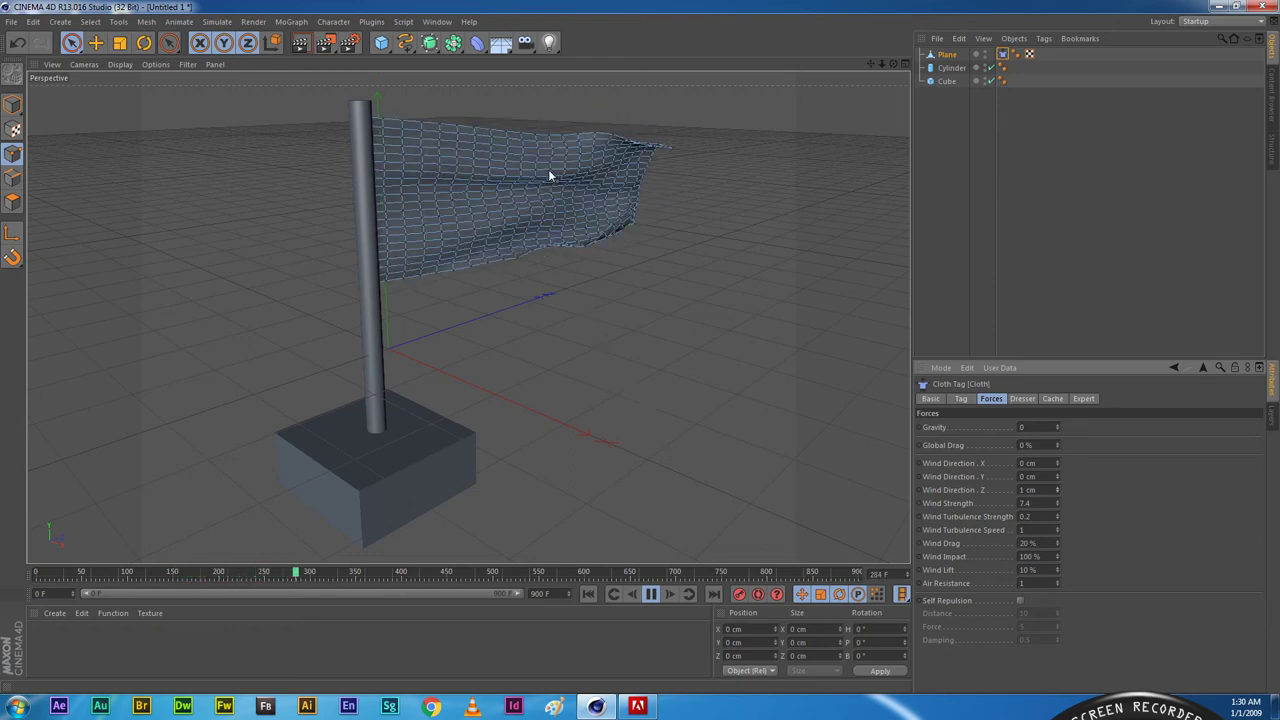
left_click(650, 595)
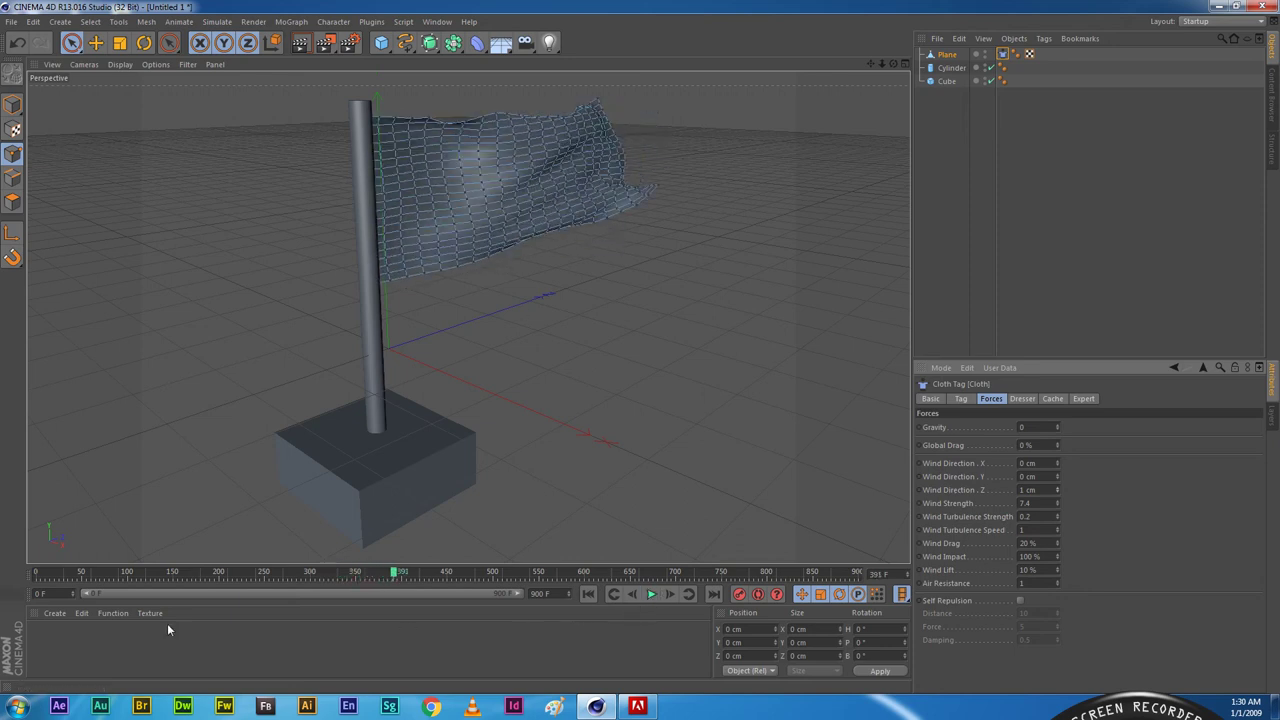
Step: Create a new material, Mat, and open it in the Material Editor
left_click(54, 614)
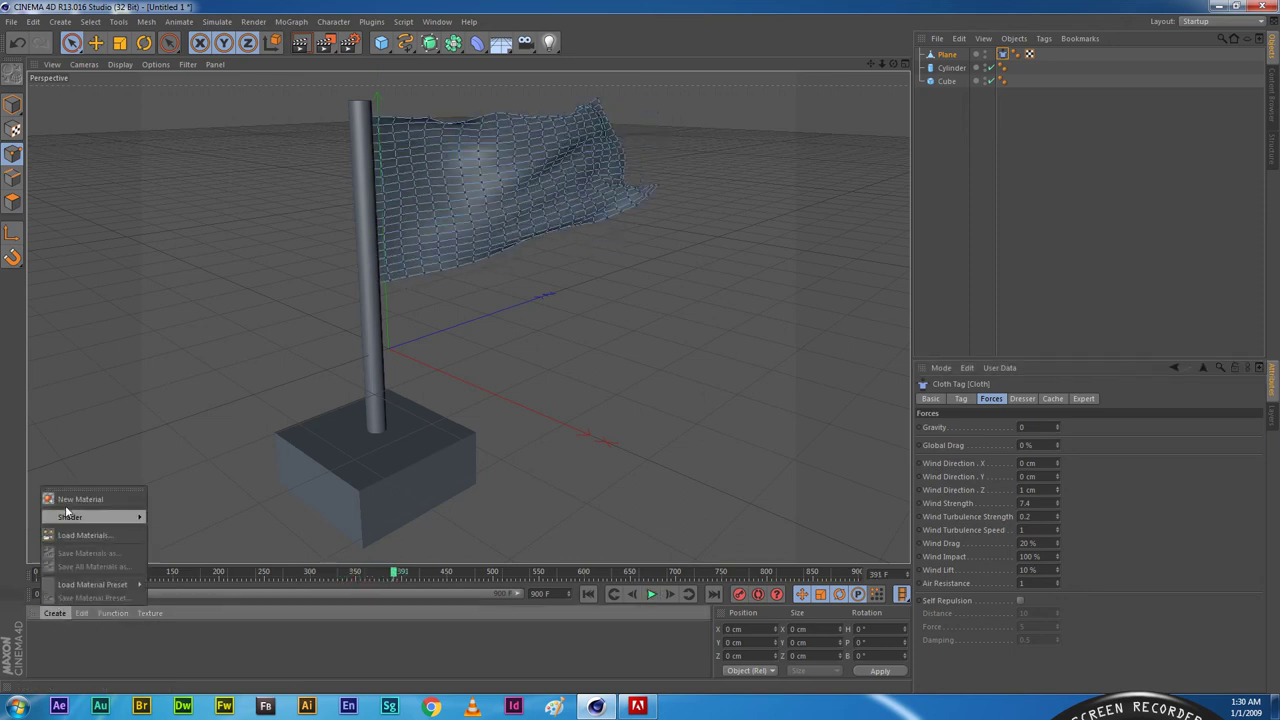
left_click(68, 505)
double_click(48, 643)
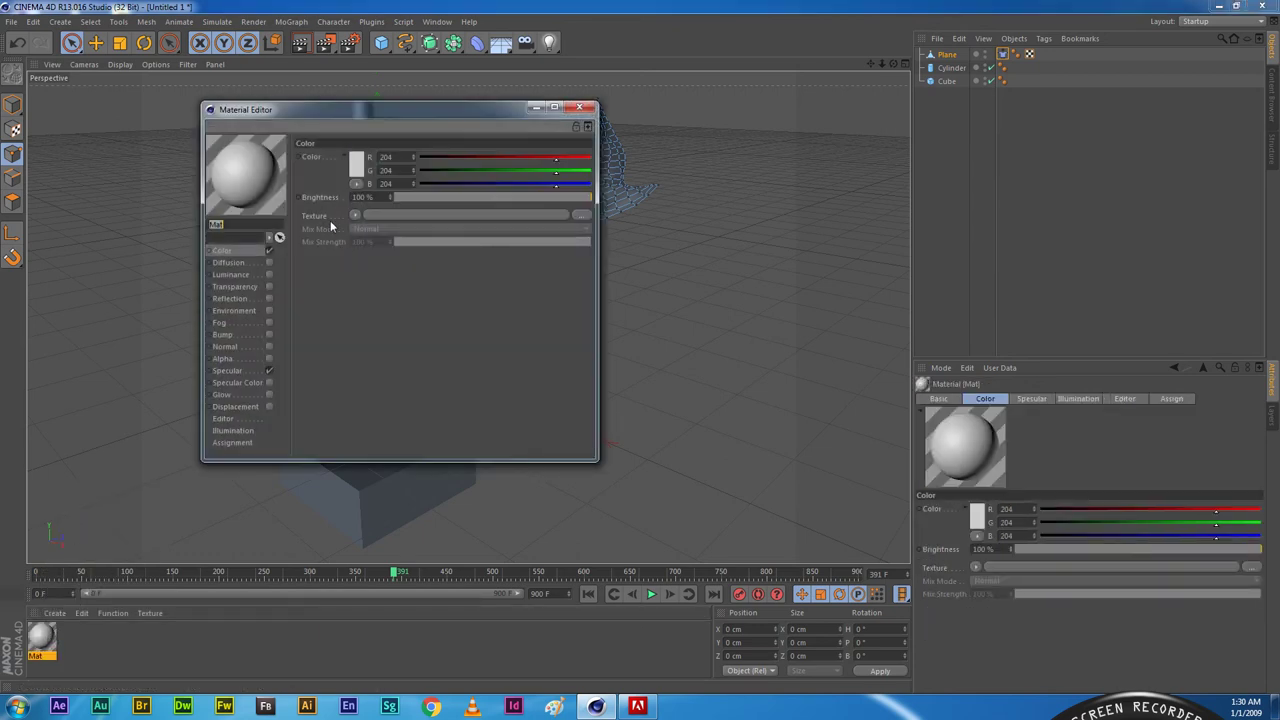
left_click(582, 216)
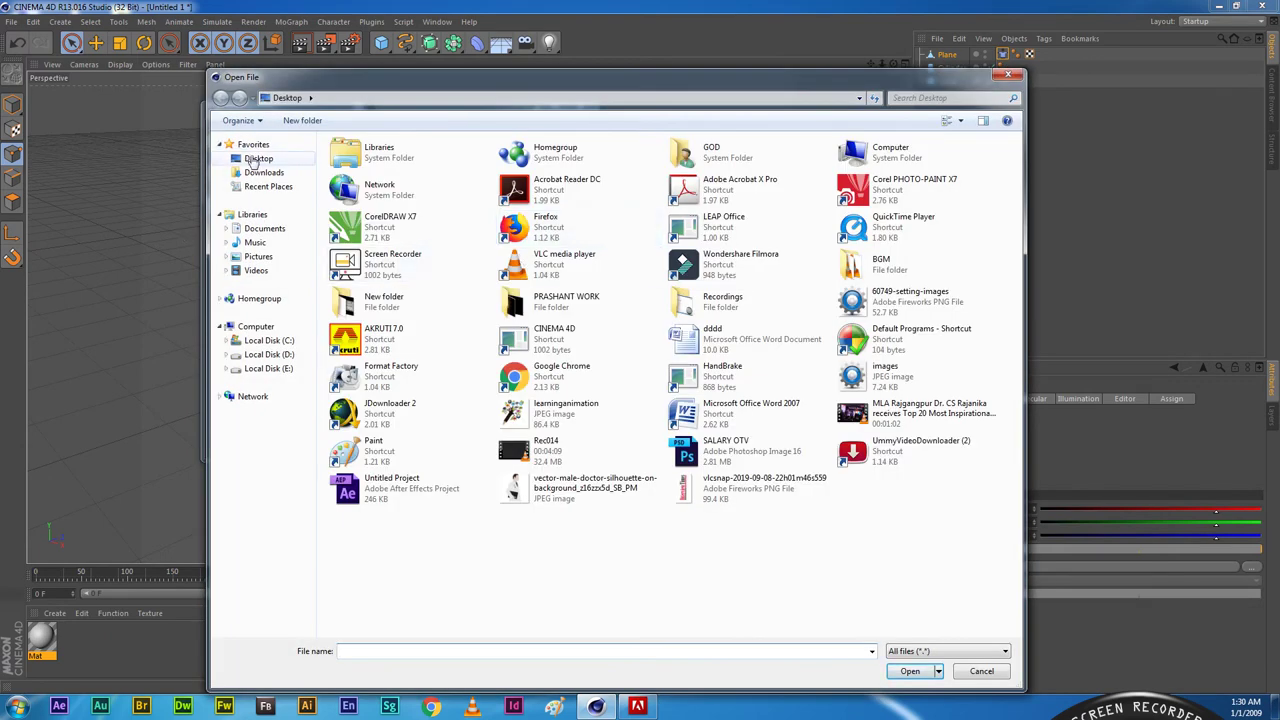
left_click(255, 162)
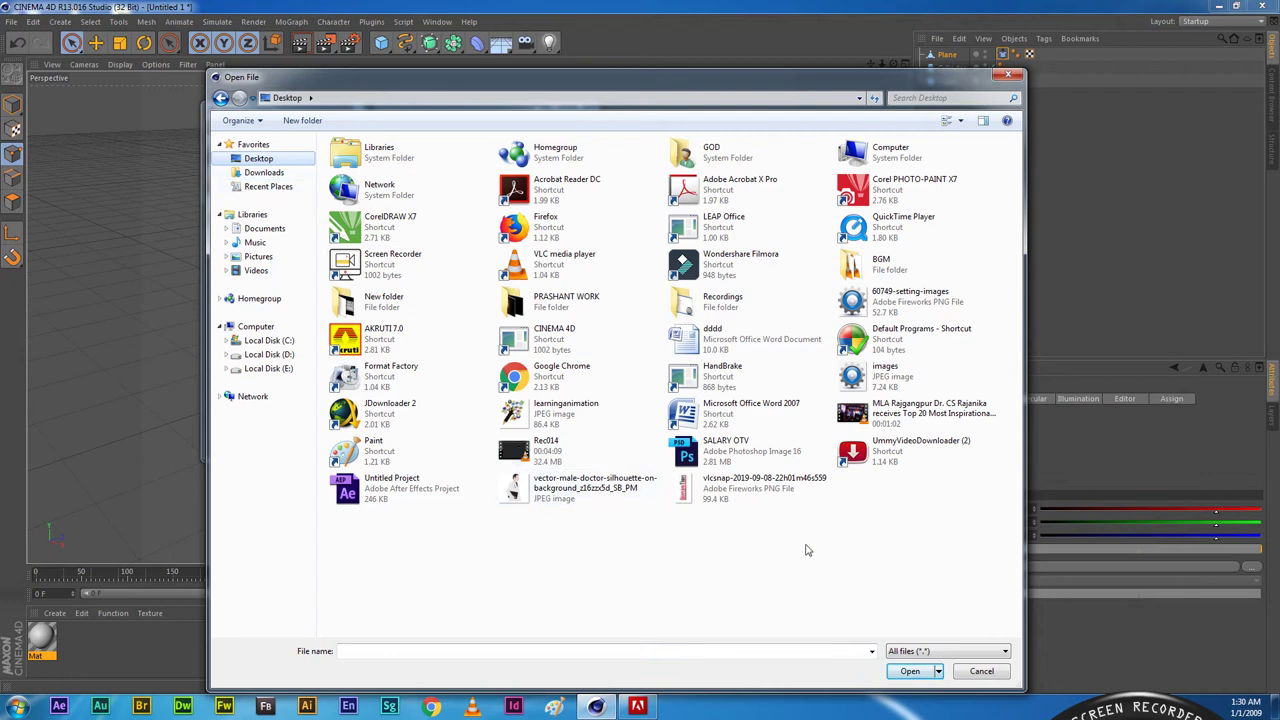
left_click(736, 494)
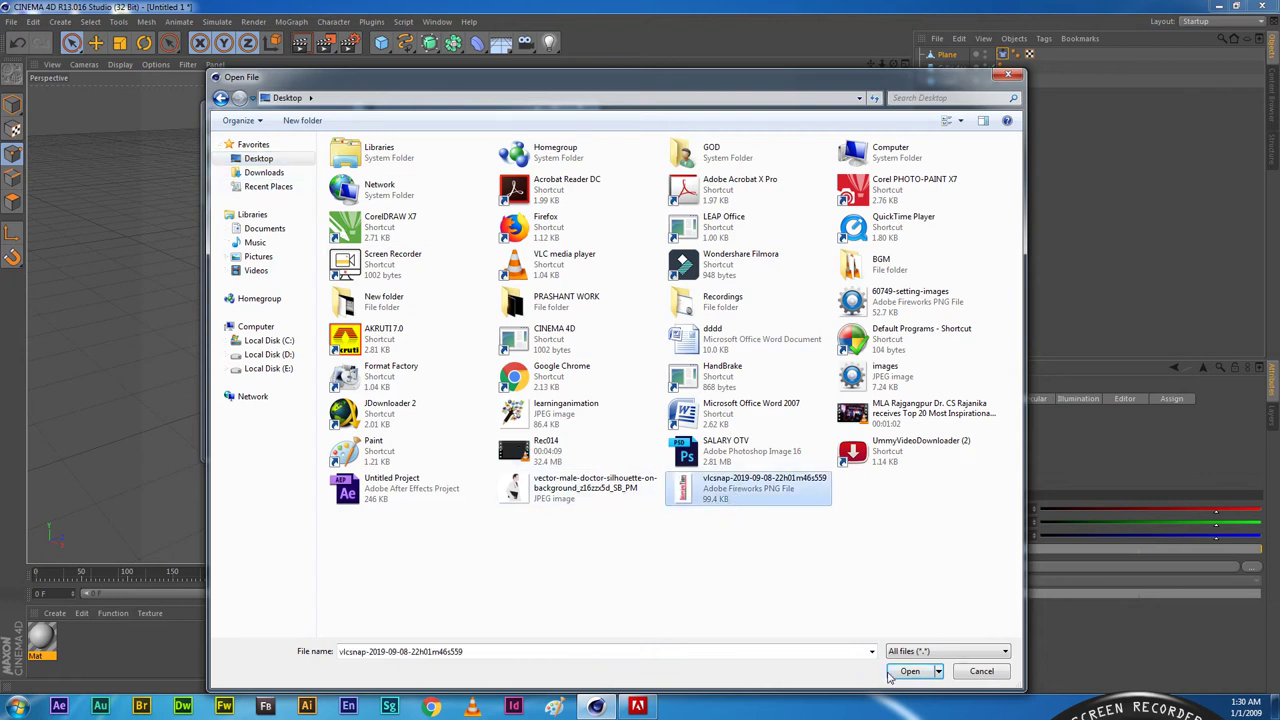
left_click(890, 677)
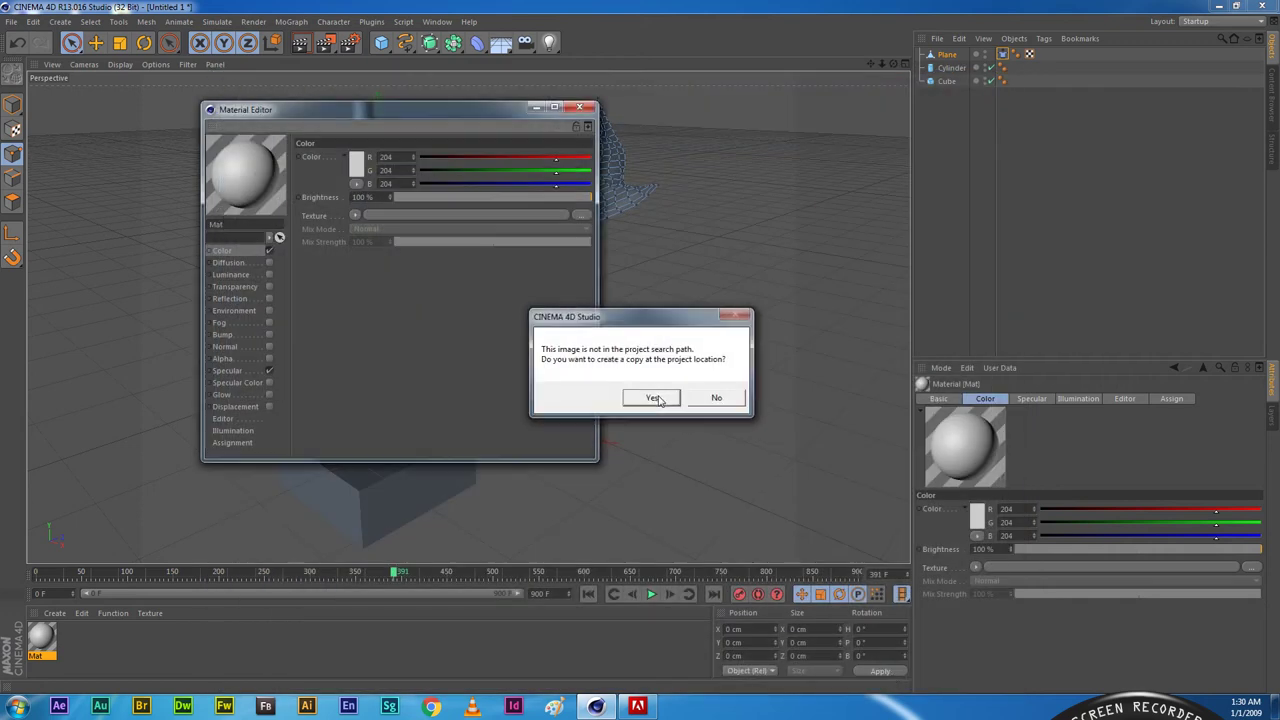
left_click(655, 398)
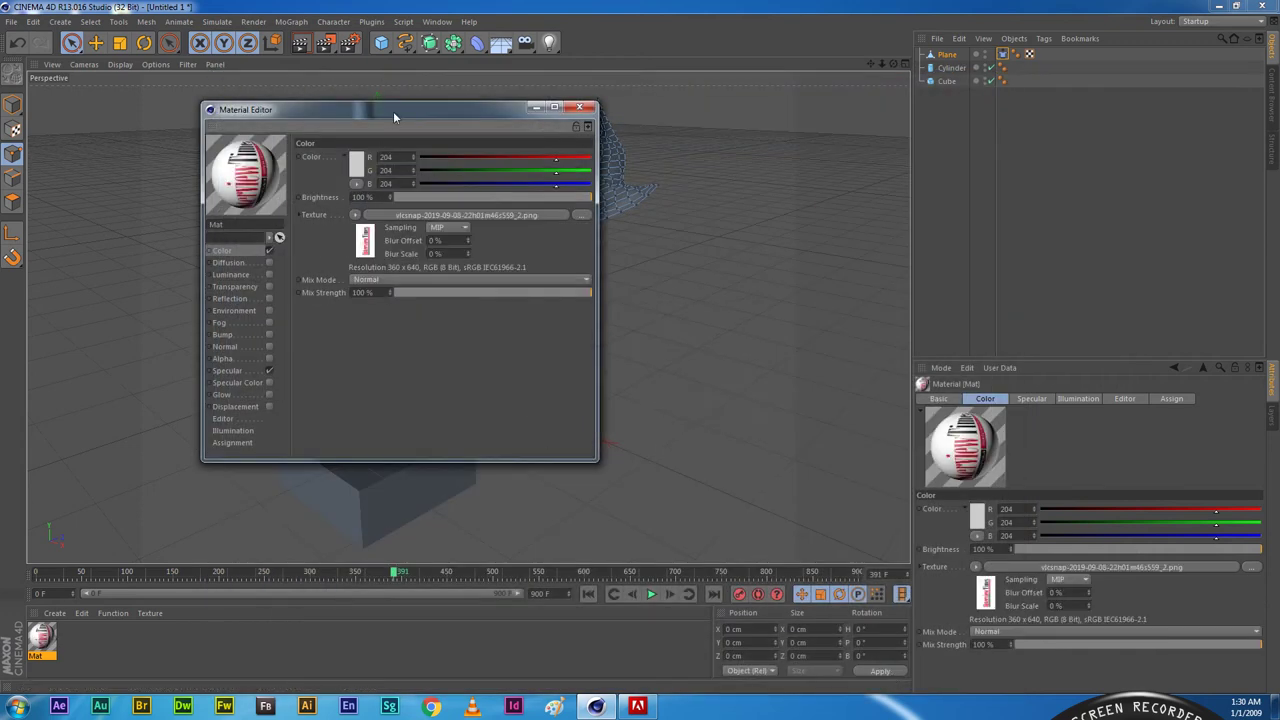
left_click_drag(394, 115, 919, 269)
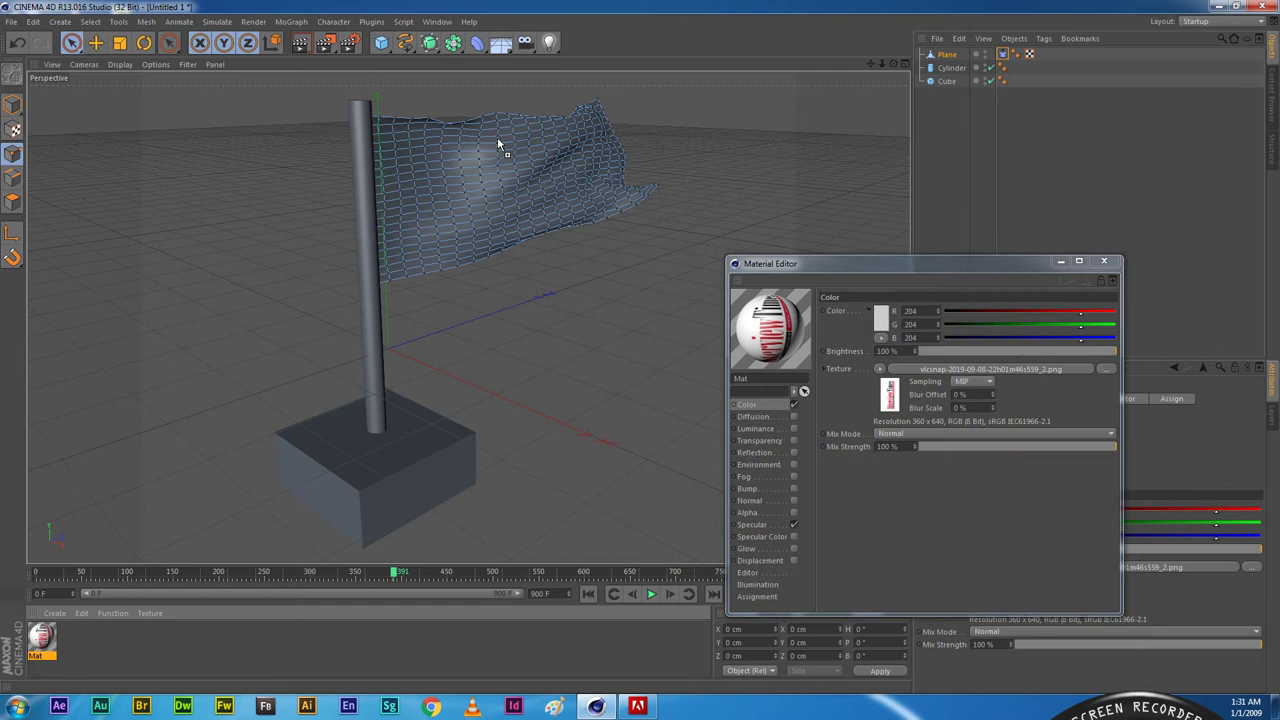
Step: Apply the Mat material to the flag and render a preview
left_click_drag(498, 140, 500, 146)
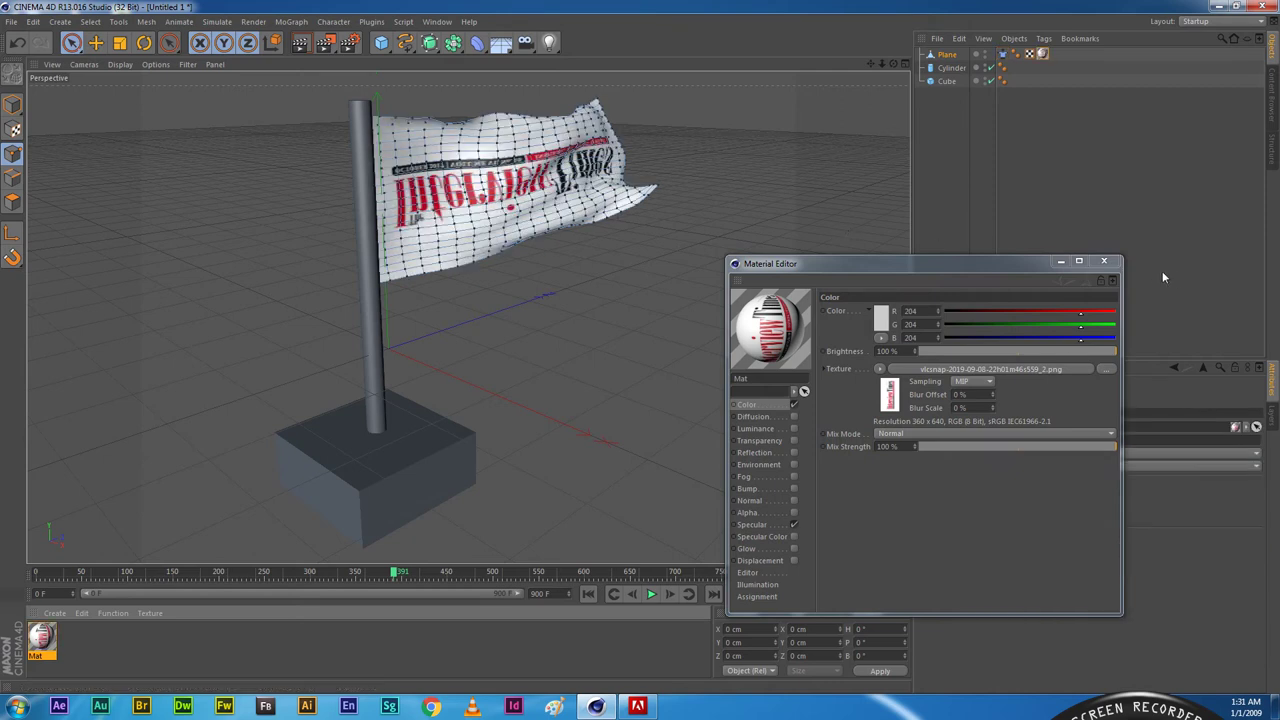
left_click(1110, 264)
key("ctrl+r")
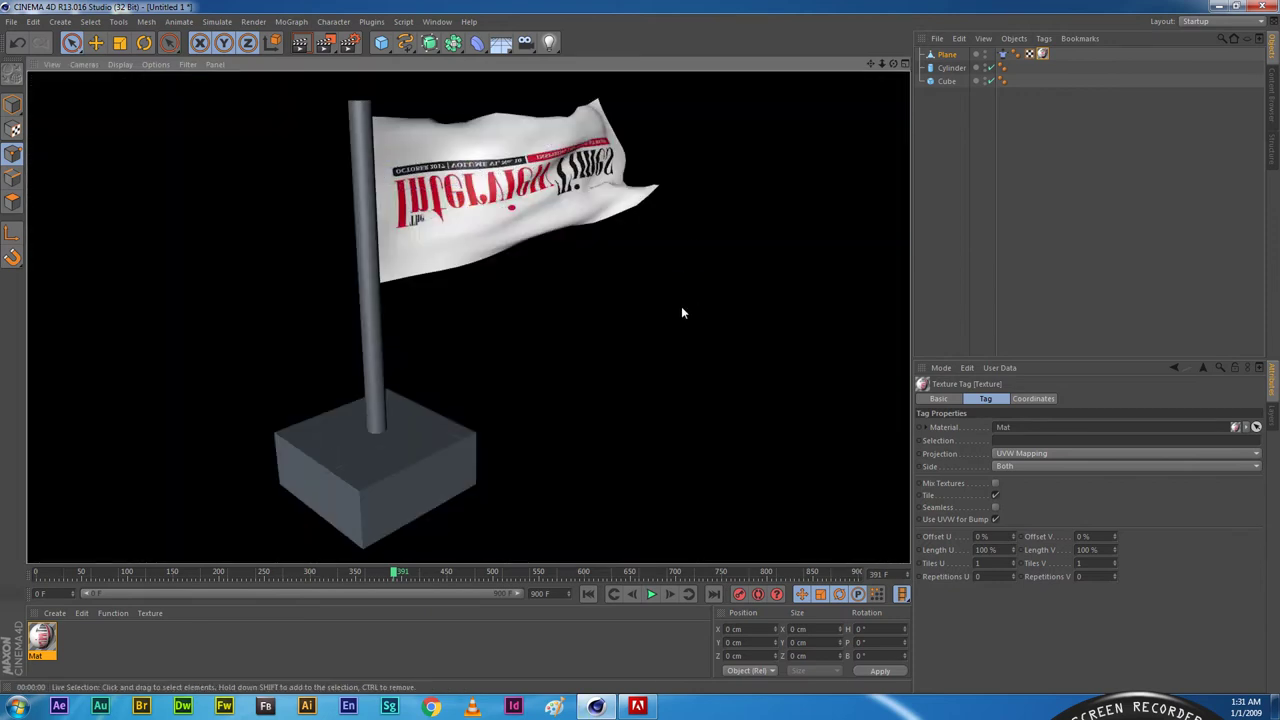
Step: Play the cloth animation, stop it, and render the waving textured flag
left_click(651, 594)
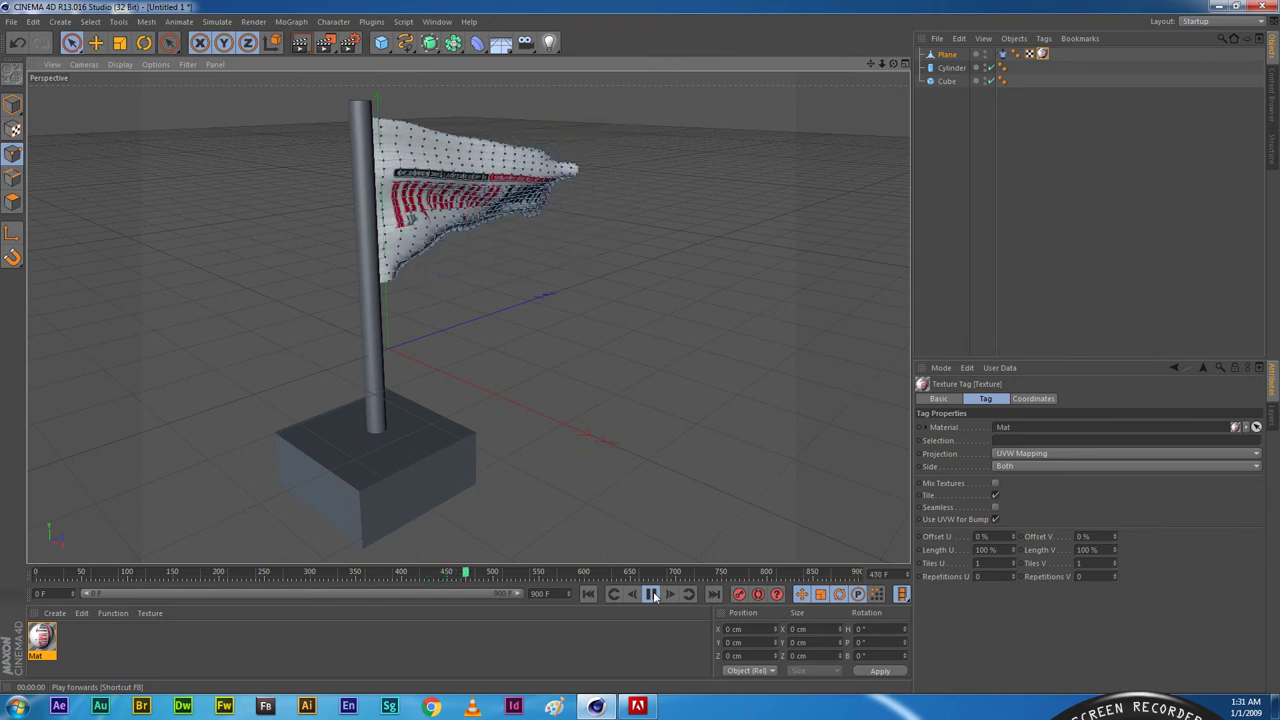
left_click(651, 594)
key("ctrl+r")
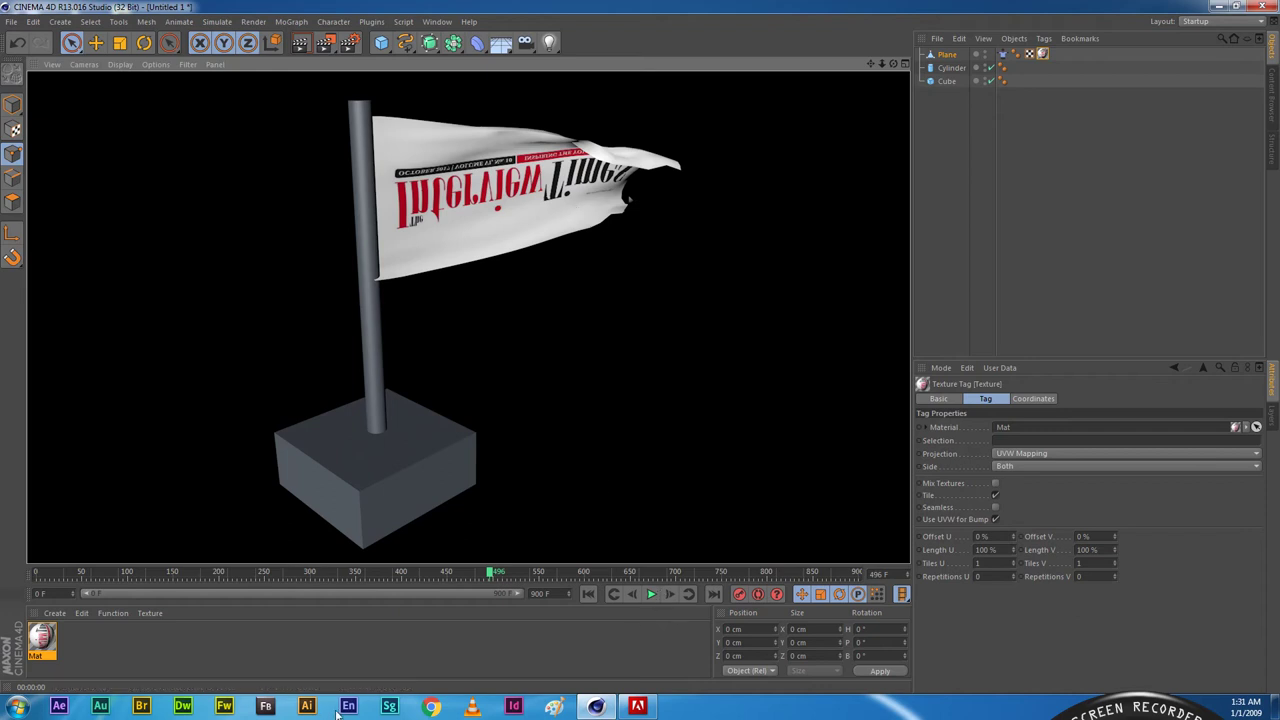
key("super+d")
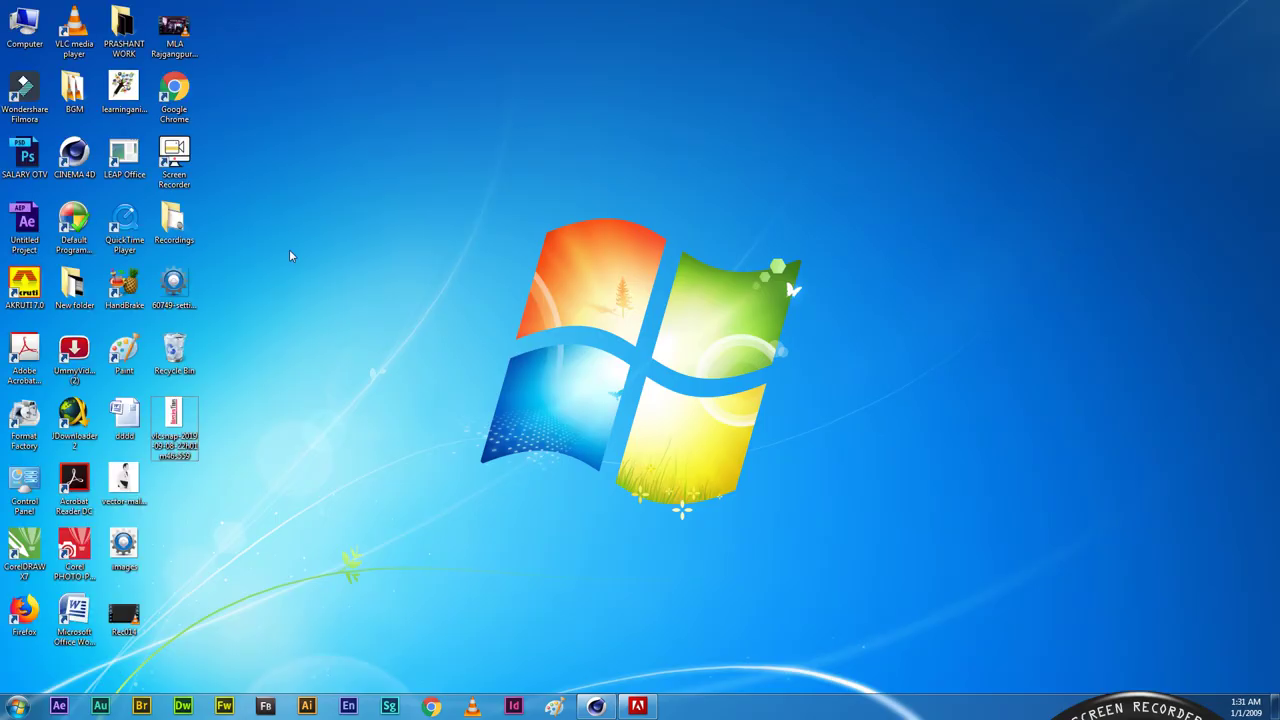
Step: Preview the vlcsnap magazine image in Windows Photo Viewer, dismissing the Adobe trial prompt
right_click(186, 416)
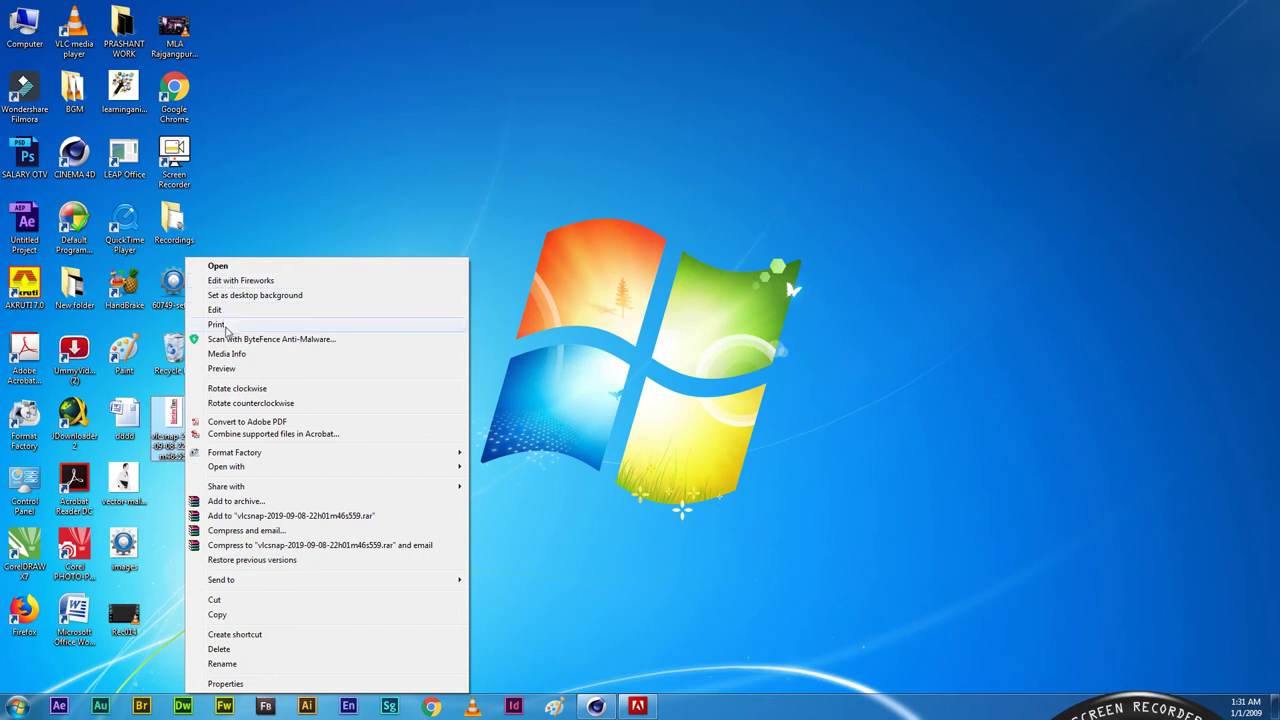
left_click(220, 368)
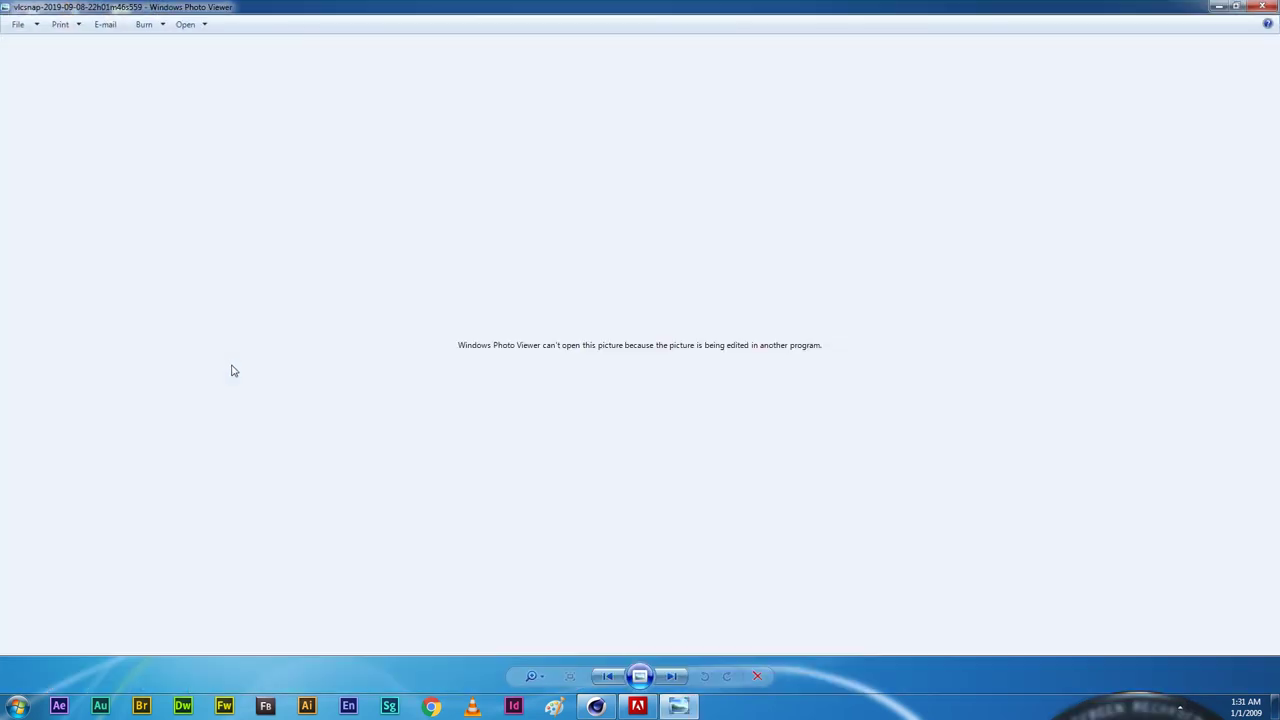
left_click(1268, 7)
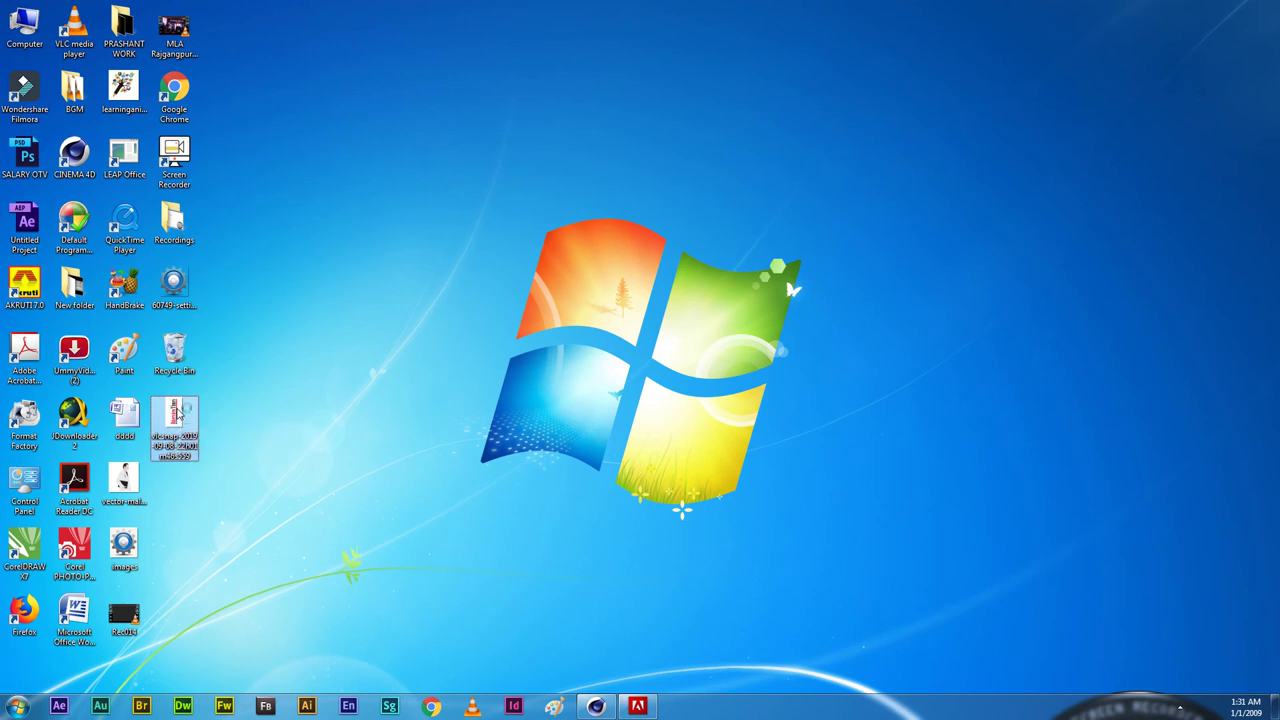
right_click(177, 418)
left_click(230, 369)
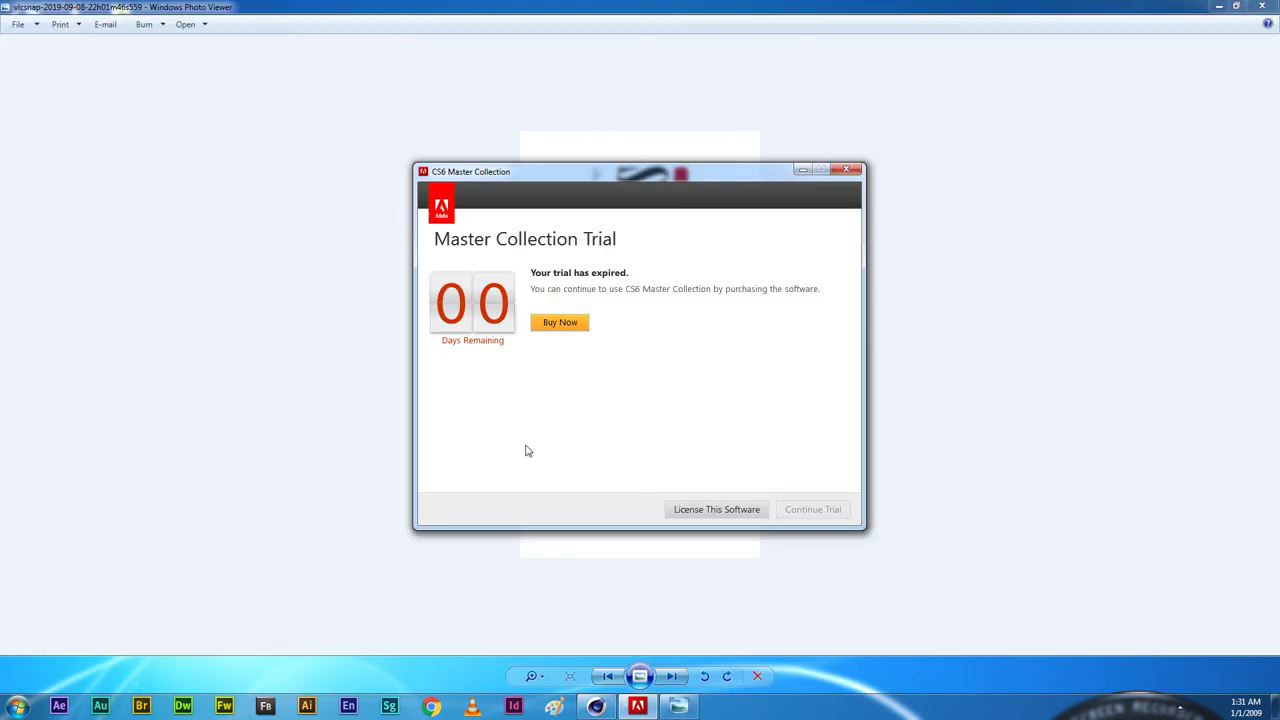
left_click(848, 170)
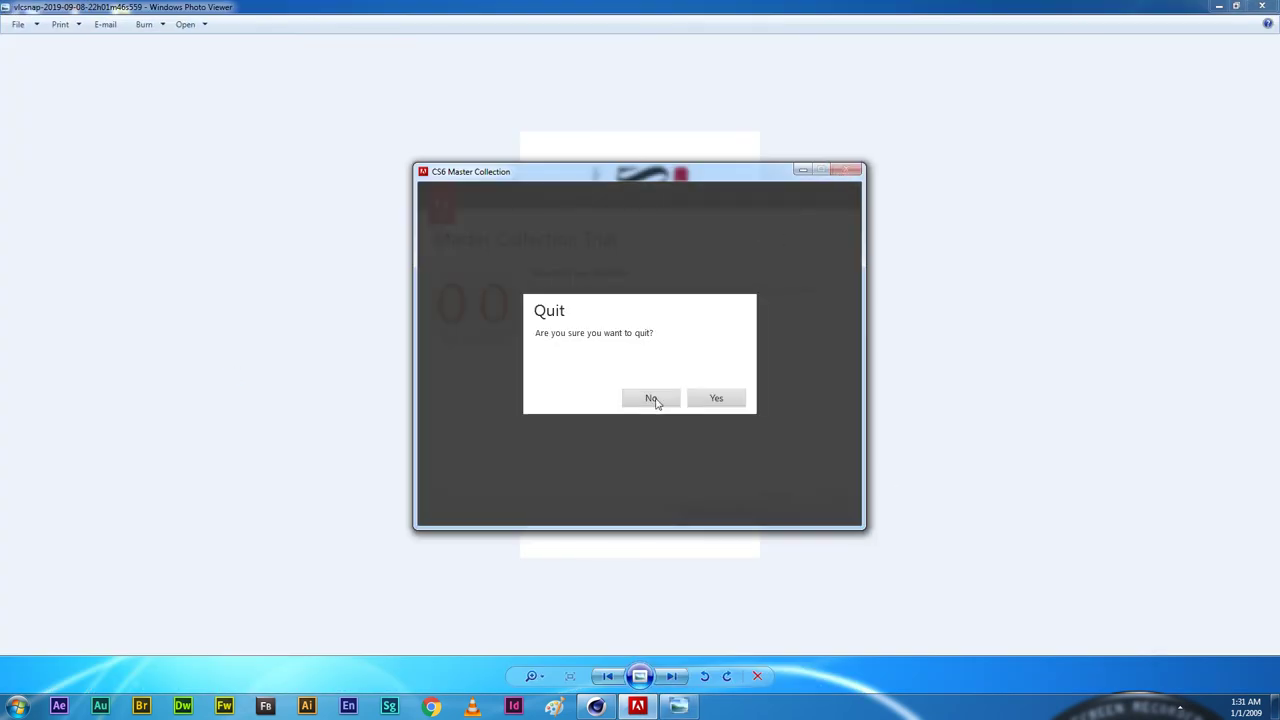
left_click(653, 399)
left_click(848, 170)
left_click(702, 400)
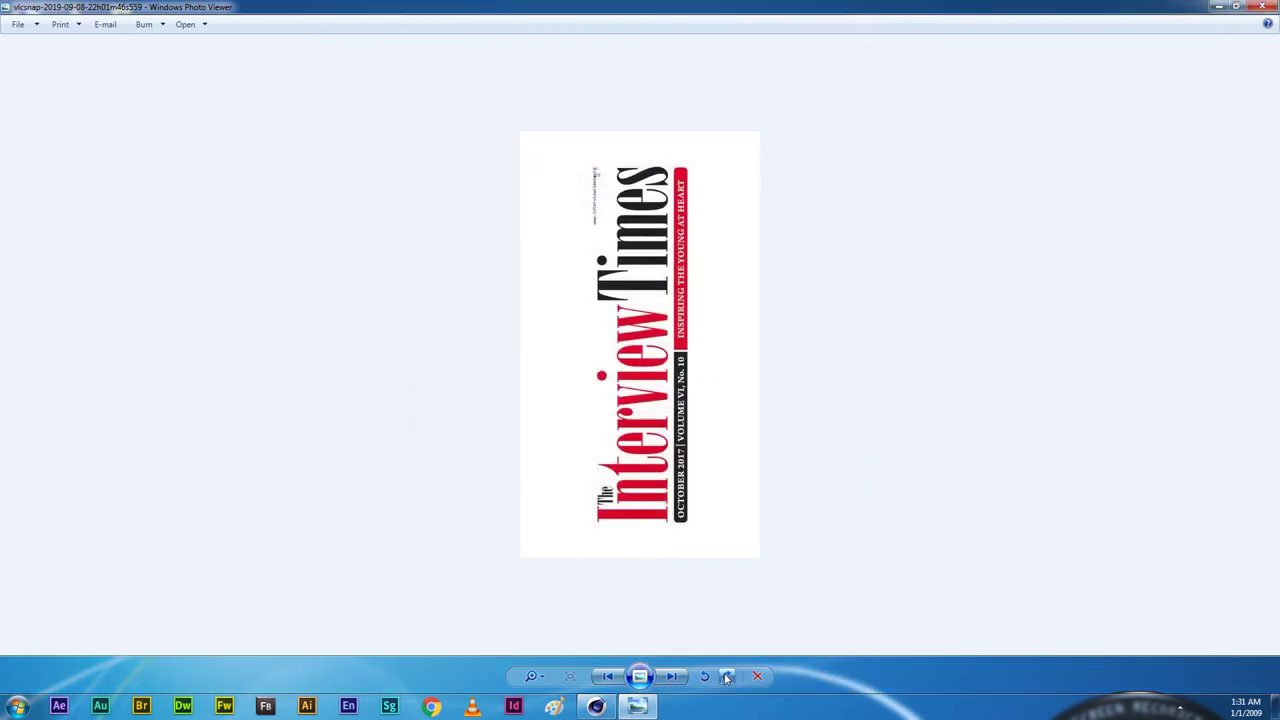
Step: Rotate the image 180°, close Photo Viewer, and open the Mat material back in Cinema 4D
left_click(727, 676)
left_click(727, 676)
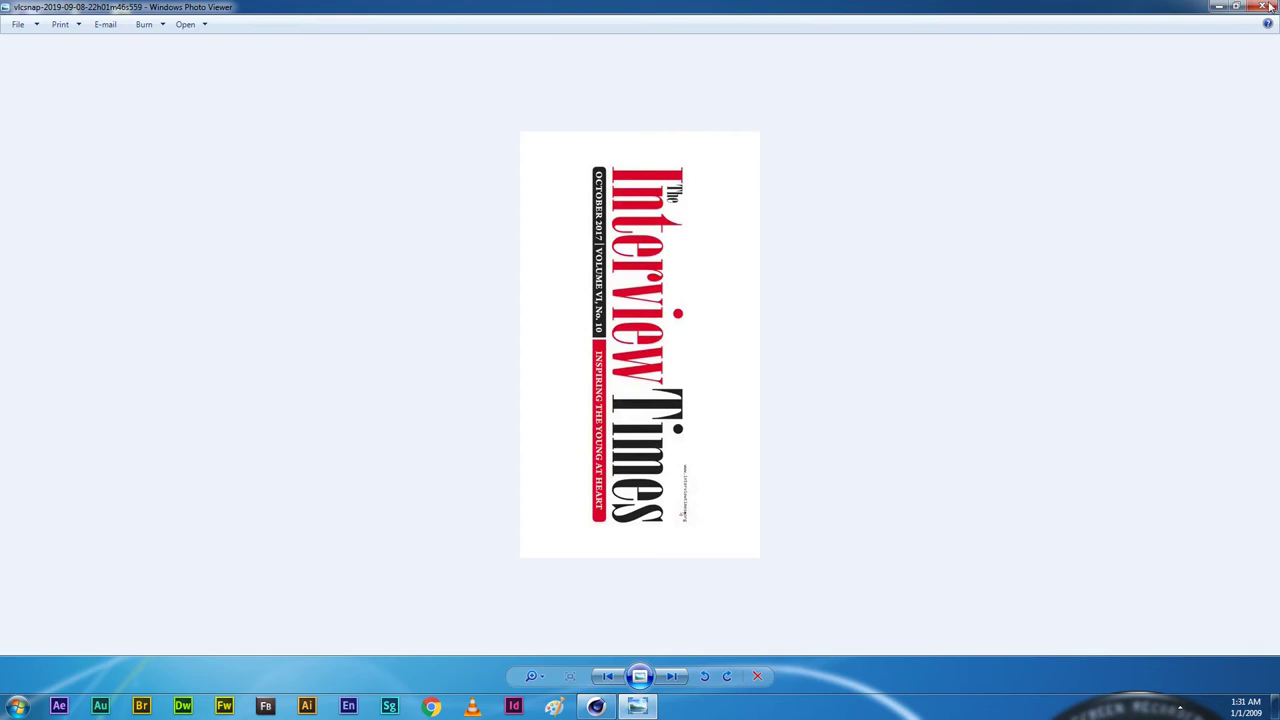
left_click(1270, 7)
left_click(716, 373)
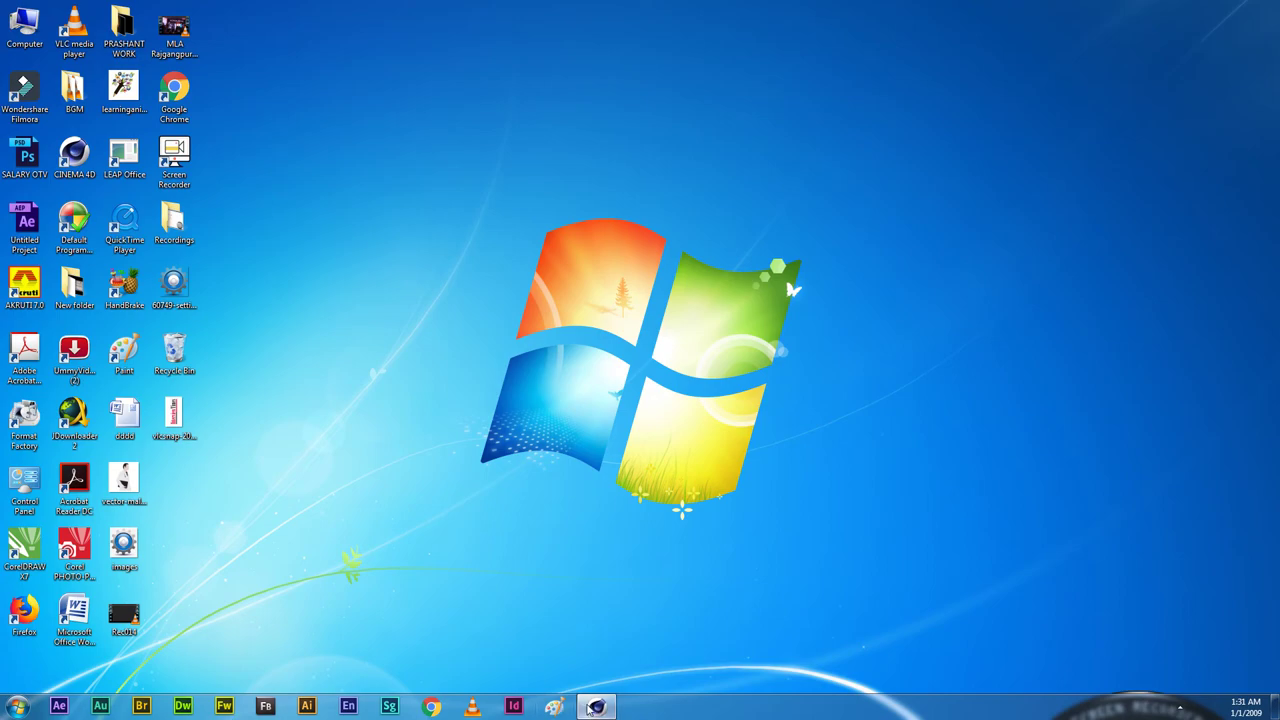
left_click(596, 707)
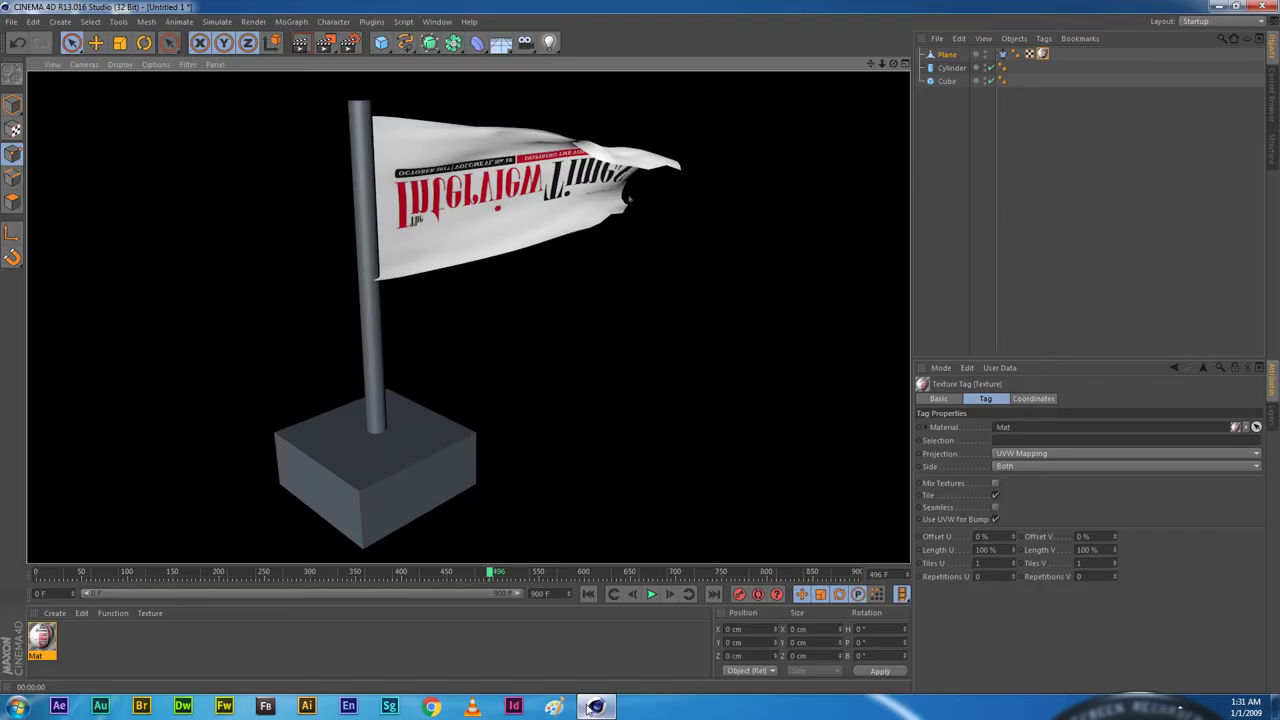
double_click(41, 638)
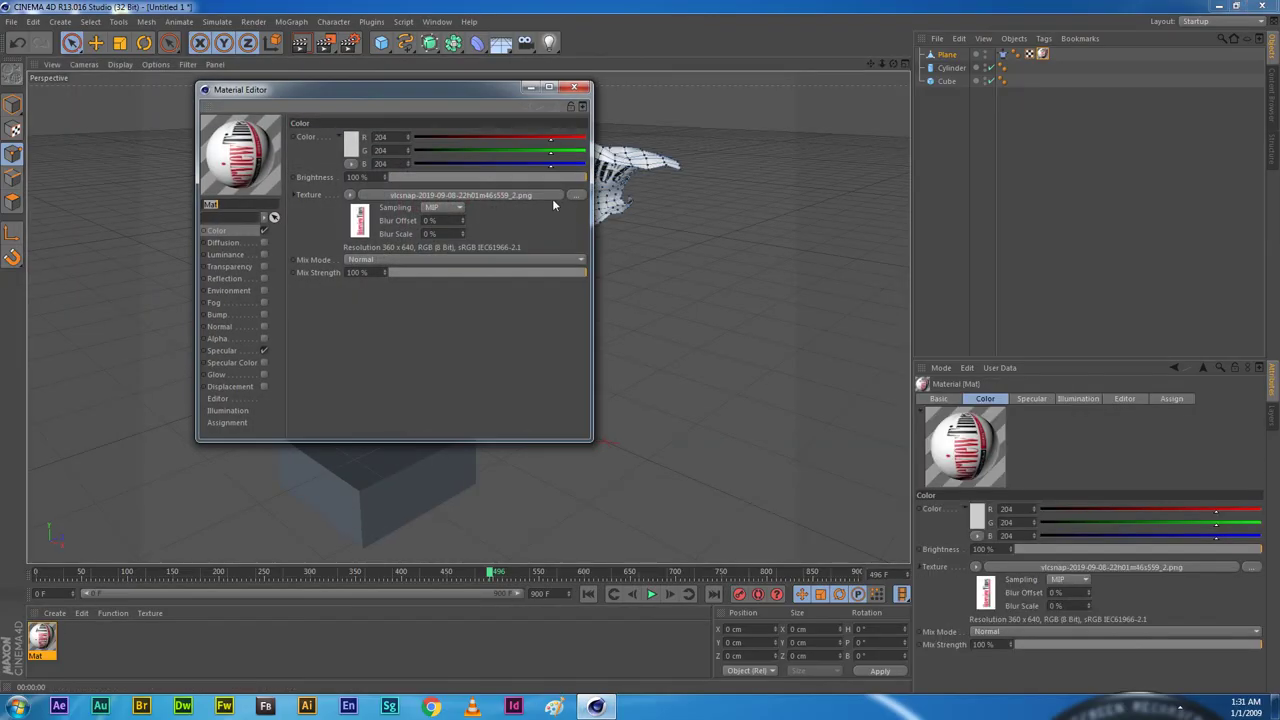
Step: Reload Mat's texture image from disk and re-render the flag with Ctrl+R
left_click(531, 193)
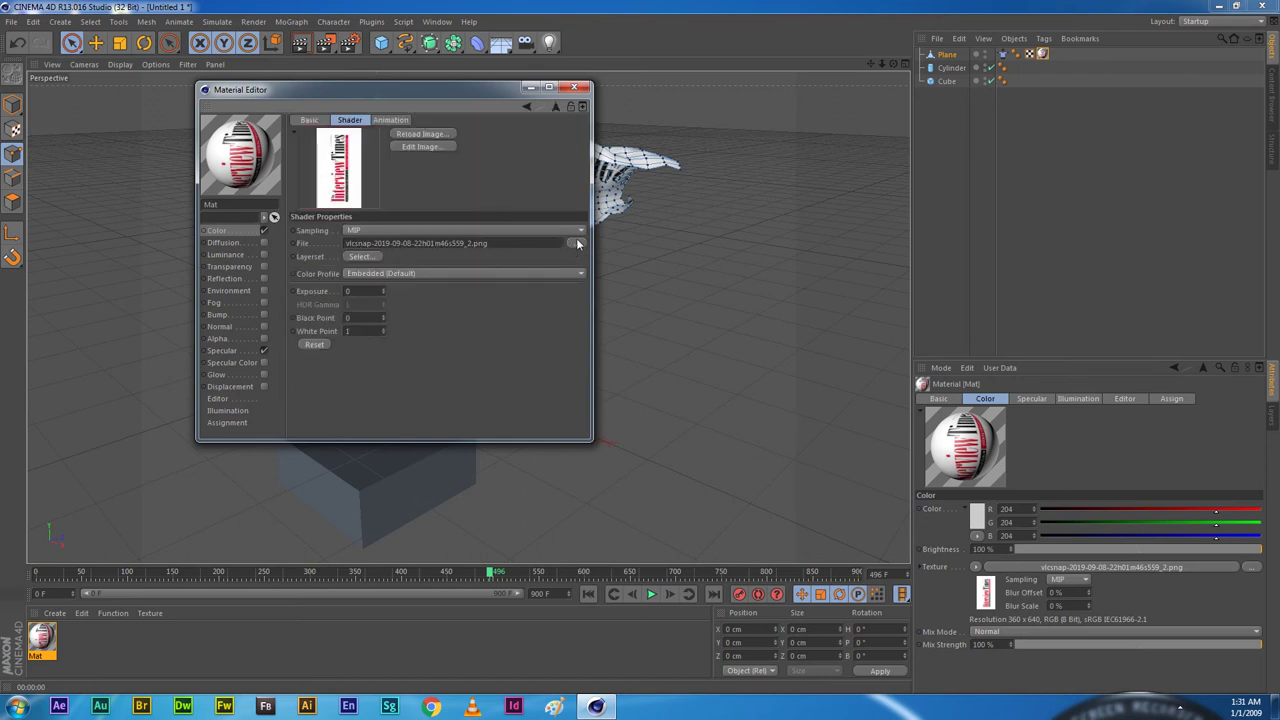
left_click(411, 136)
left_click(389, 121)
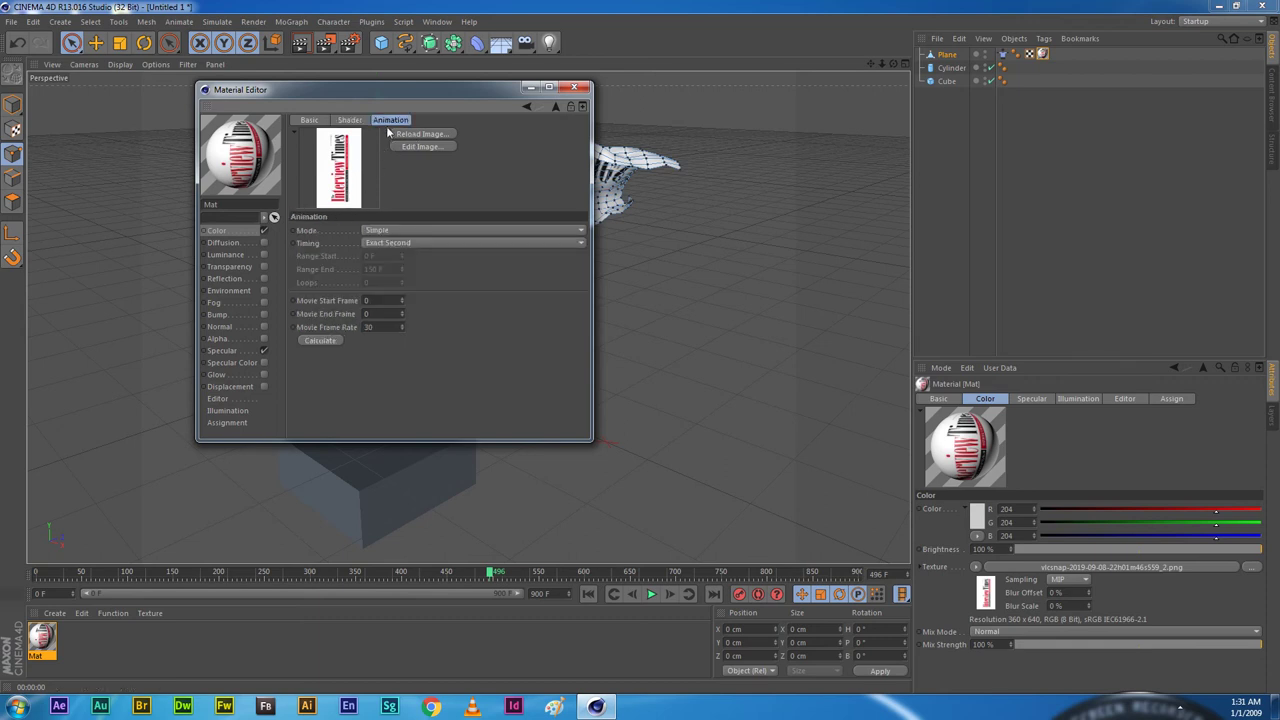
left_click(574, 88)
key("ctrl+r")
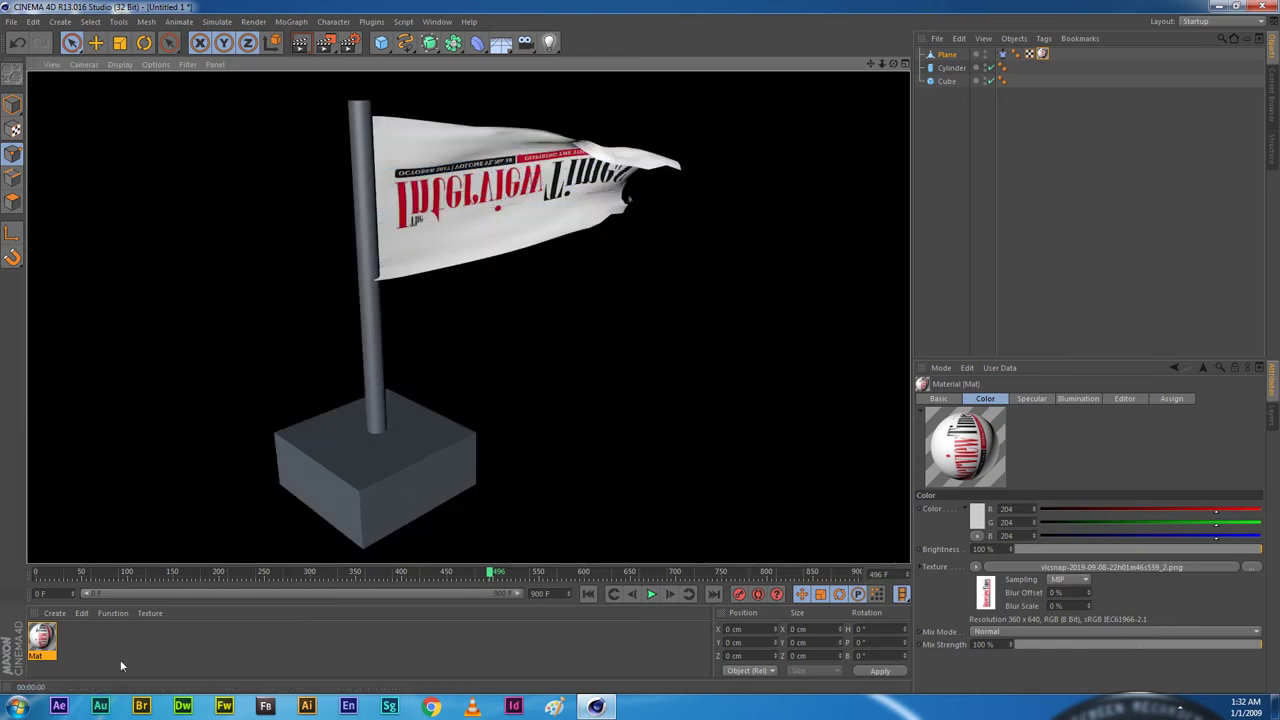
key("super+d")
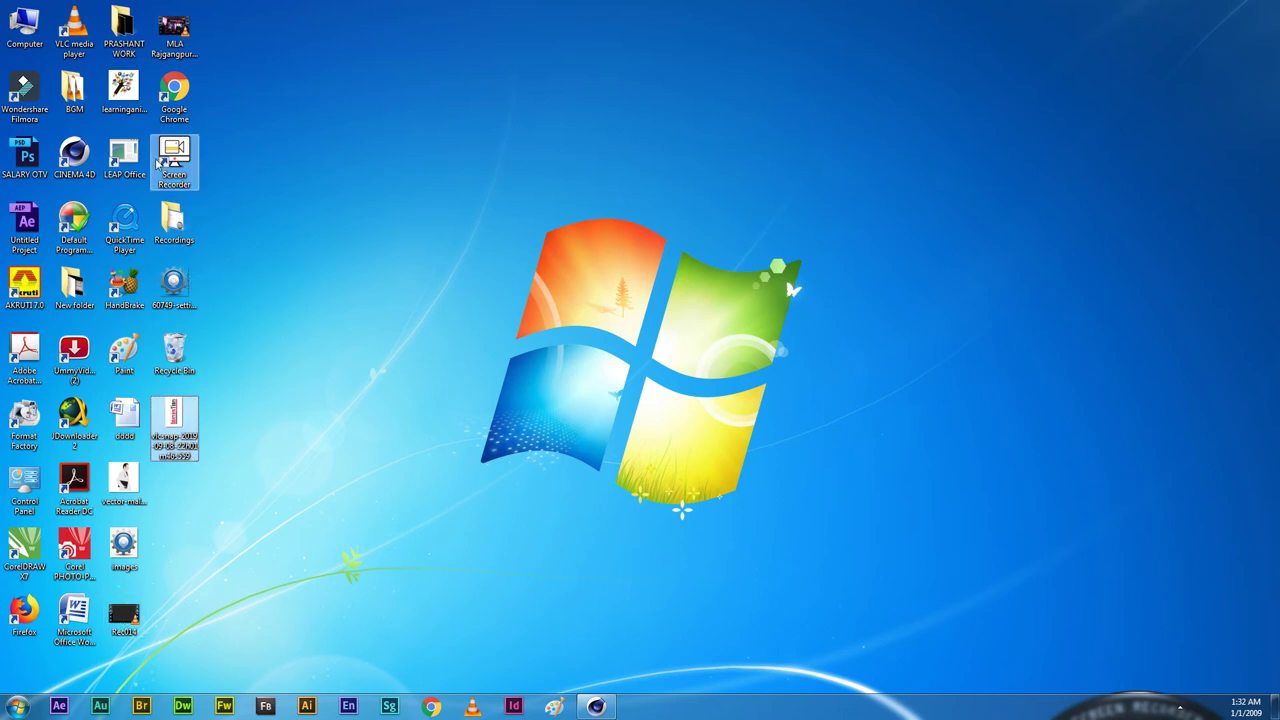
Step: Rotate the new vlcsnap image in Recordings 180° in Photo Viewer, then return to Cinema 4D
double_click(178, 224)
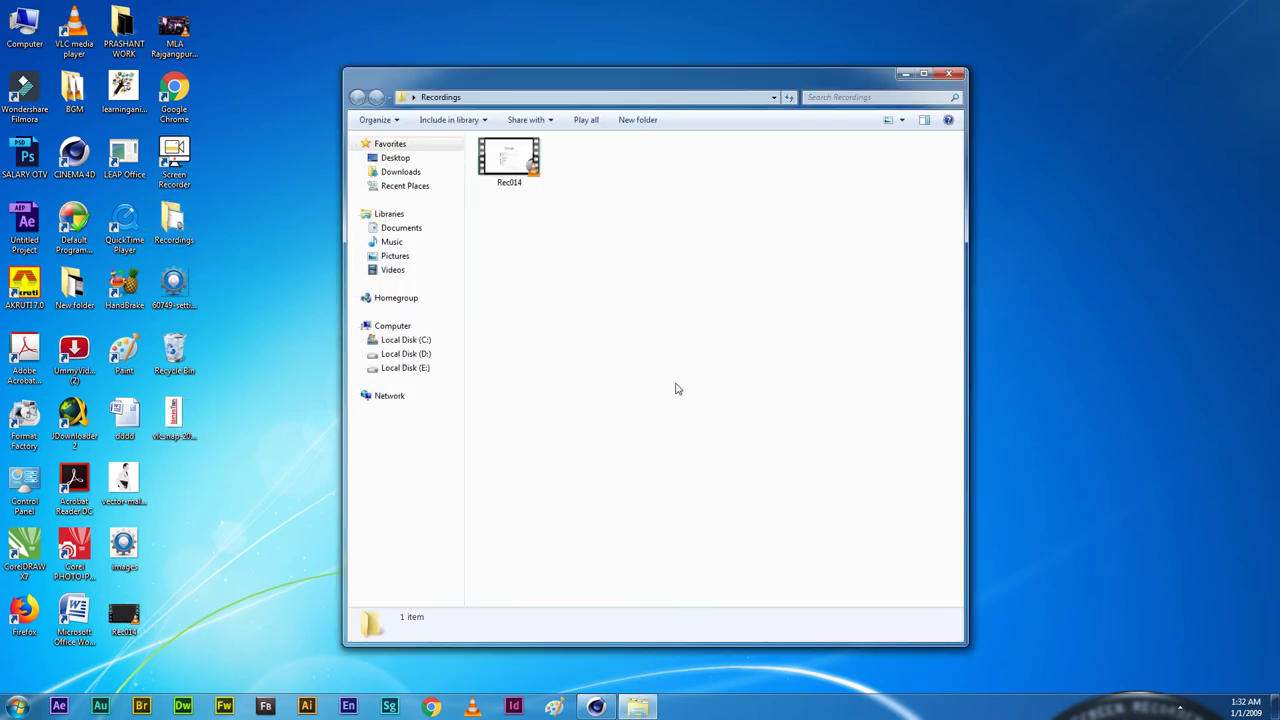
right_click(598, 188)
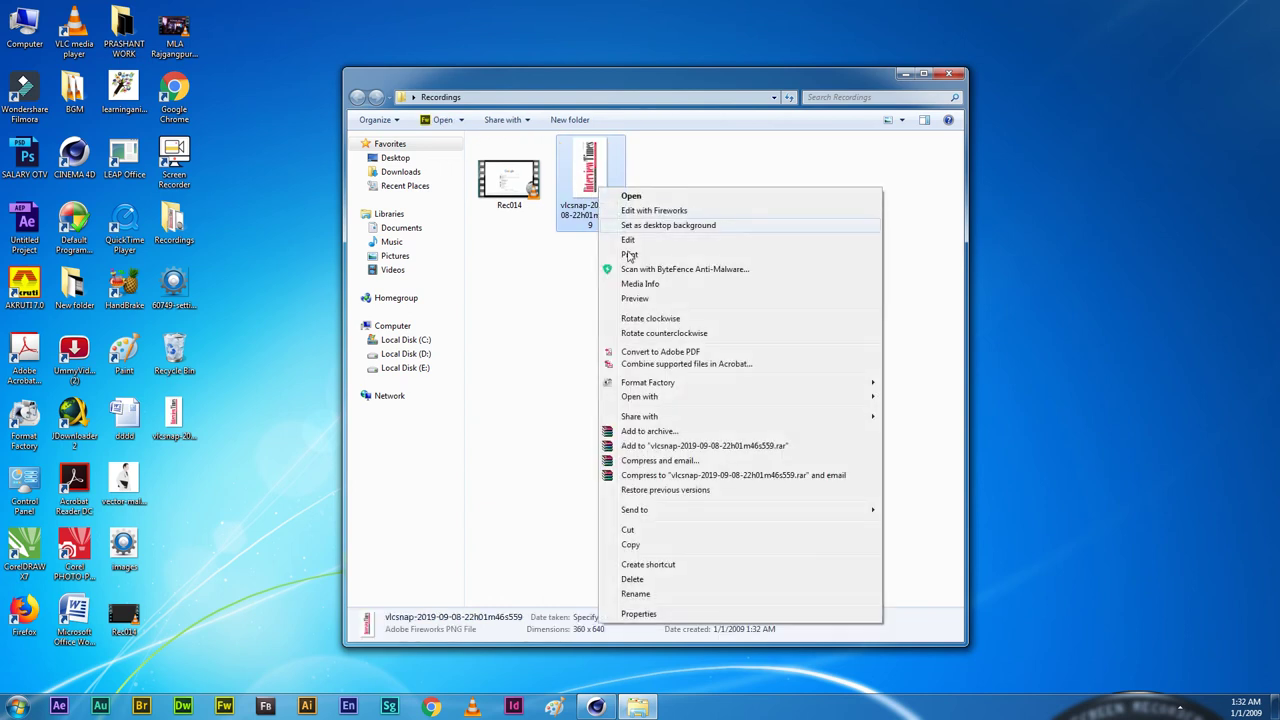
left_click(641, 300)
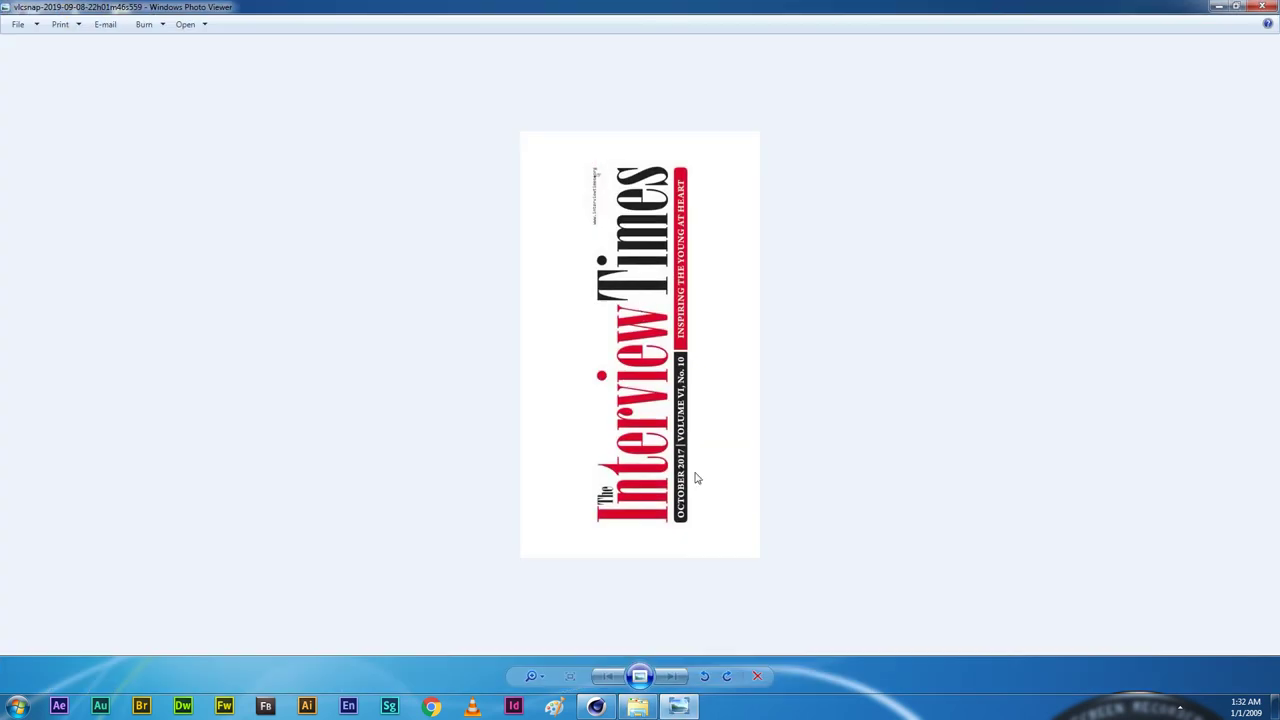
left_click(727, 676)
left_click(727, 676)
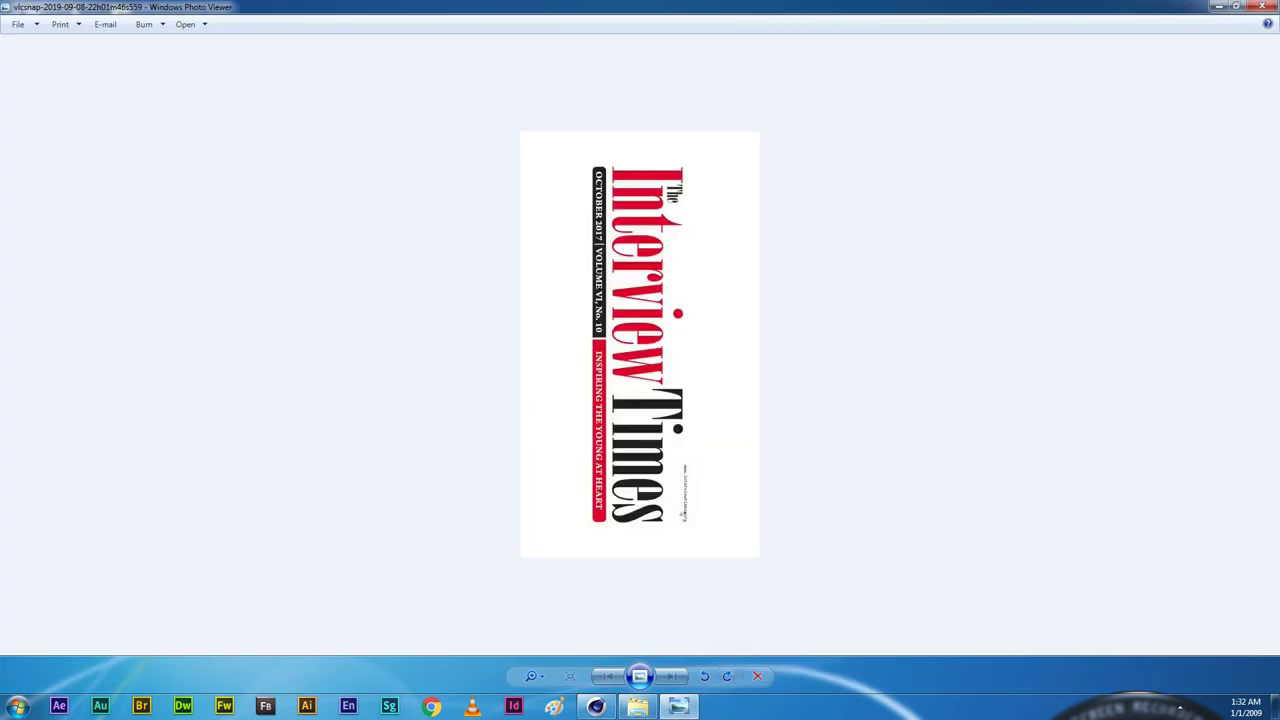
left_click(1262, 8)
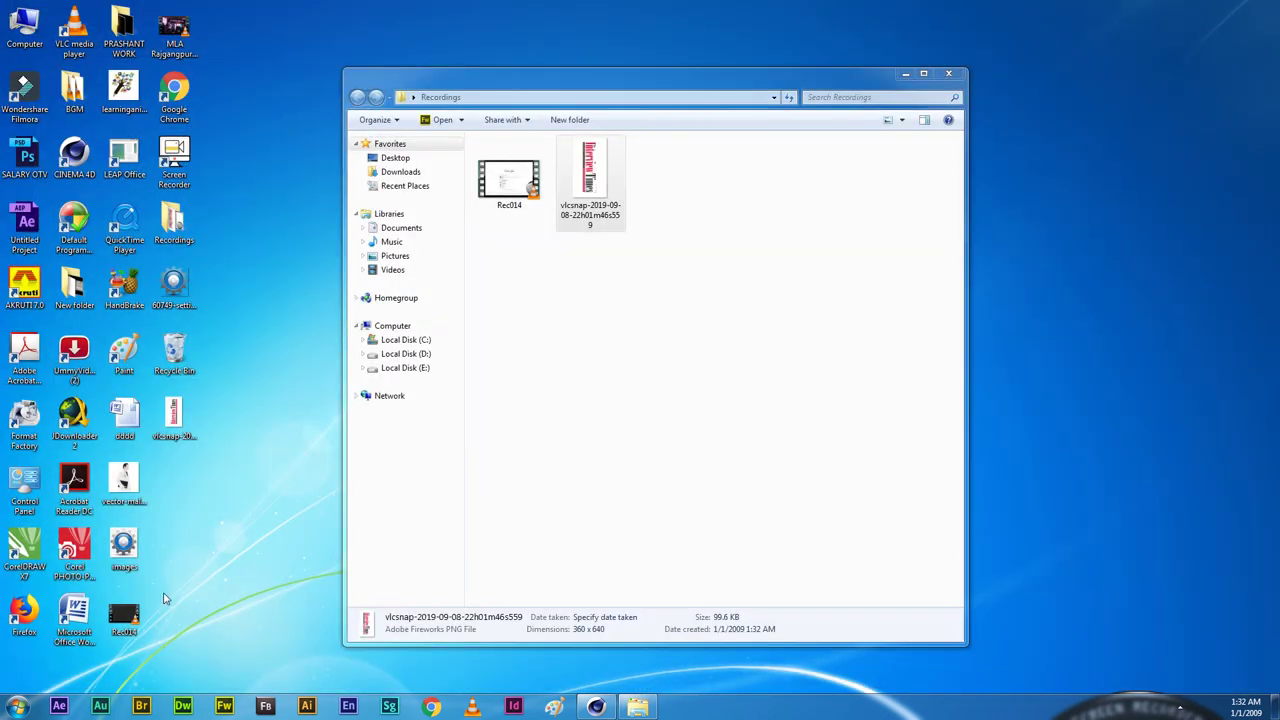
left_click(596, 706)
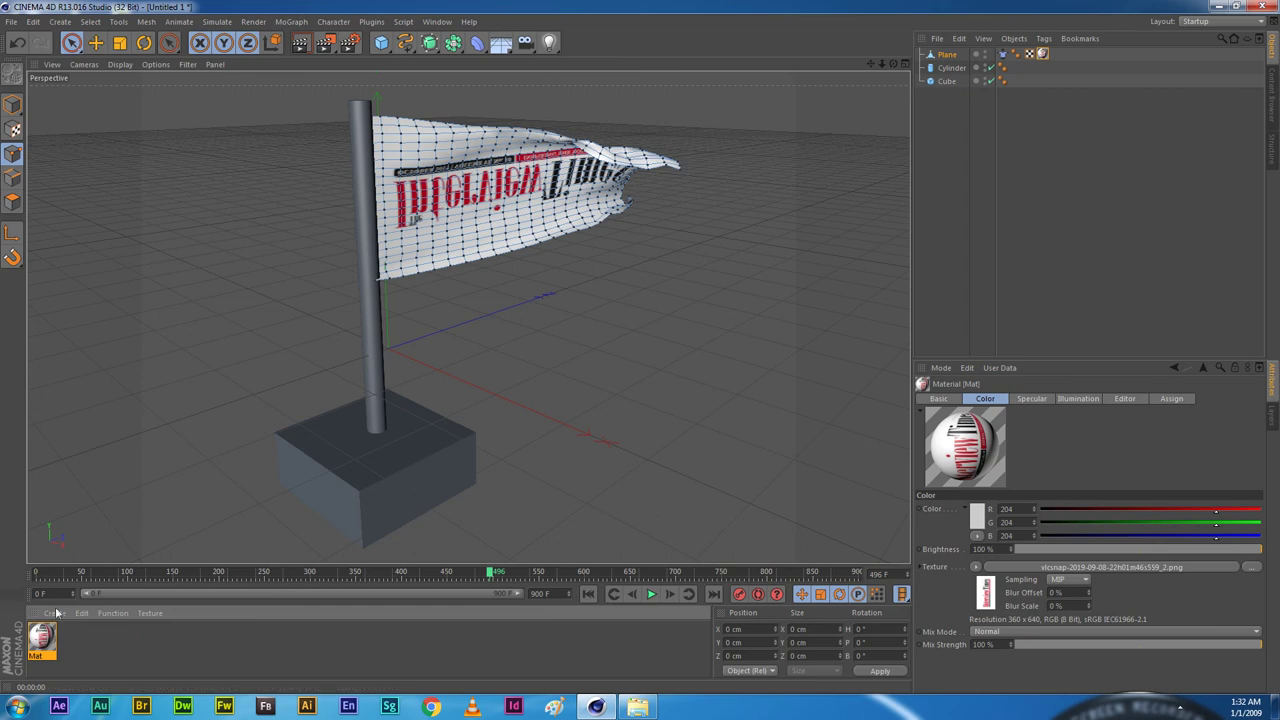
Step: Set Mat's texture to the vlcsnap Interview Times PNG from Recordings, copying it into the project
double_click(47, 656)
left_click(572, 197)
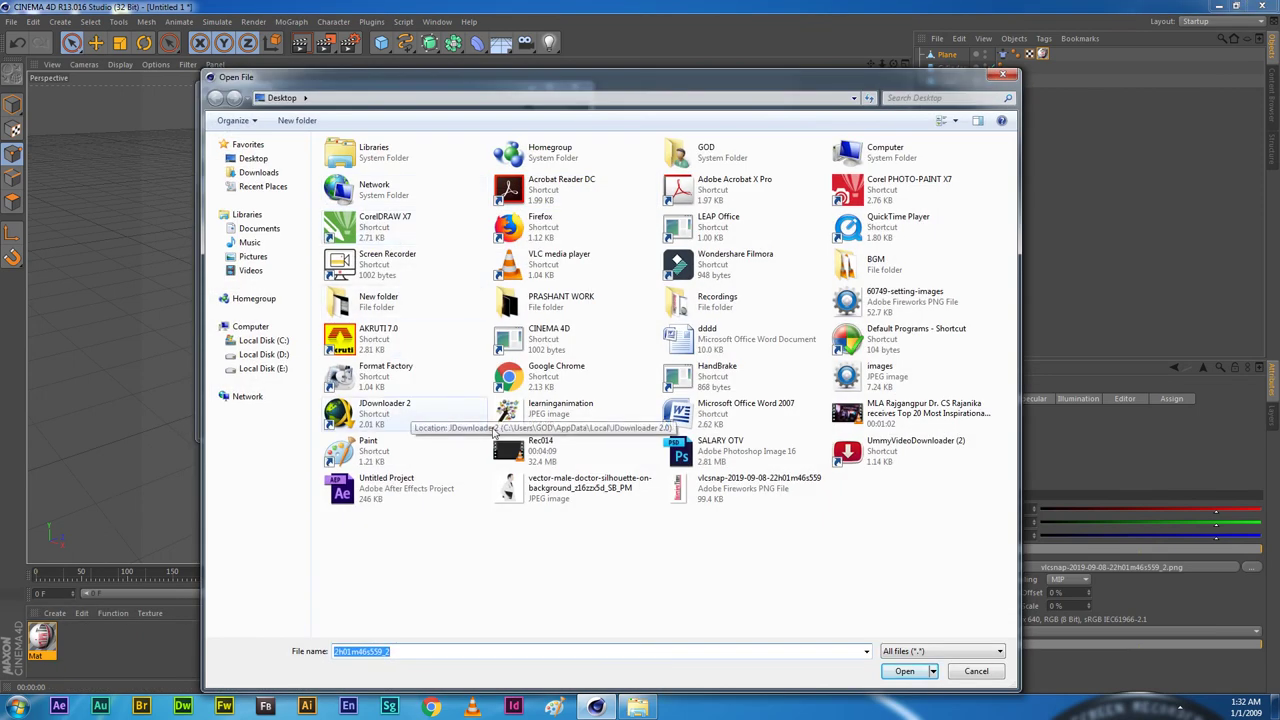
double_click(698, 300)
left_click(437, 173)
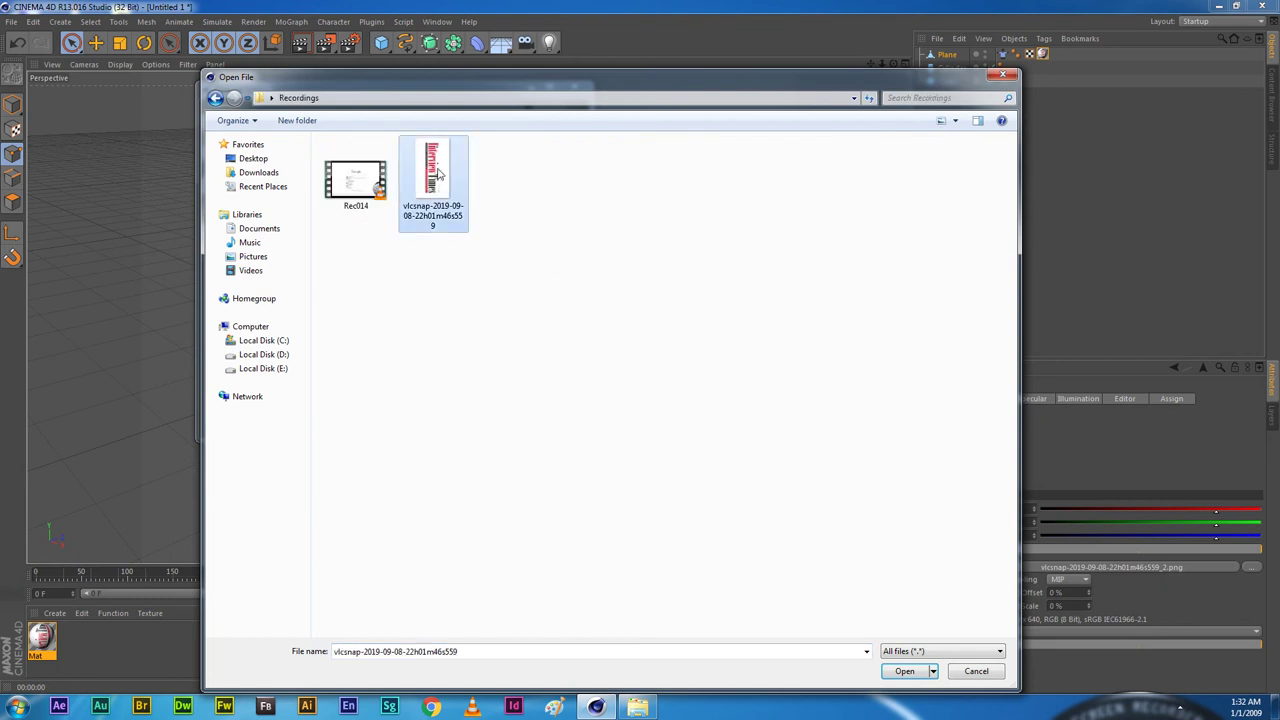
left_click(931, 671)
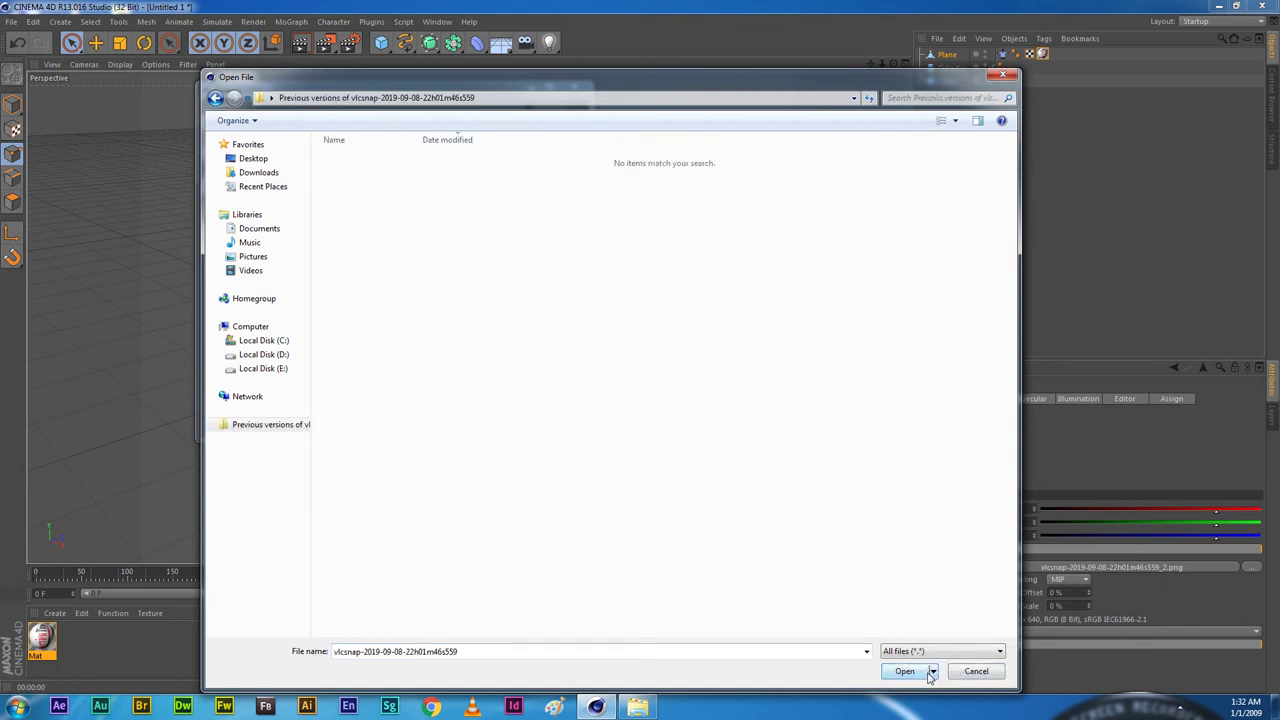
mouse_move(260, 300)
left_click(215, 97)
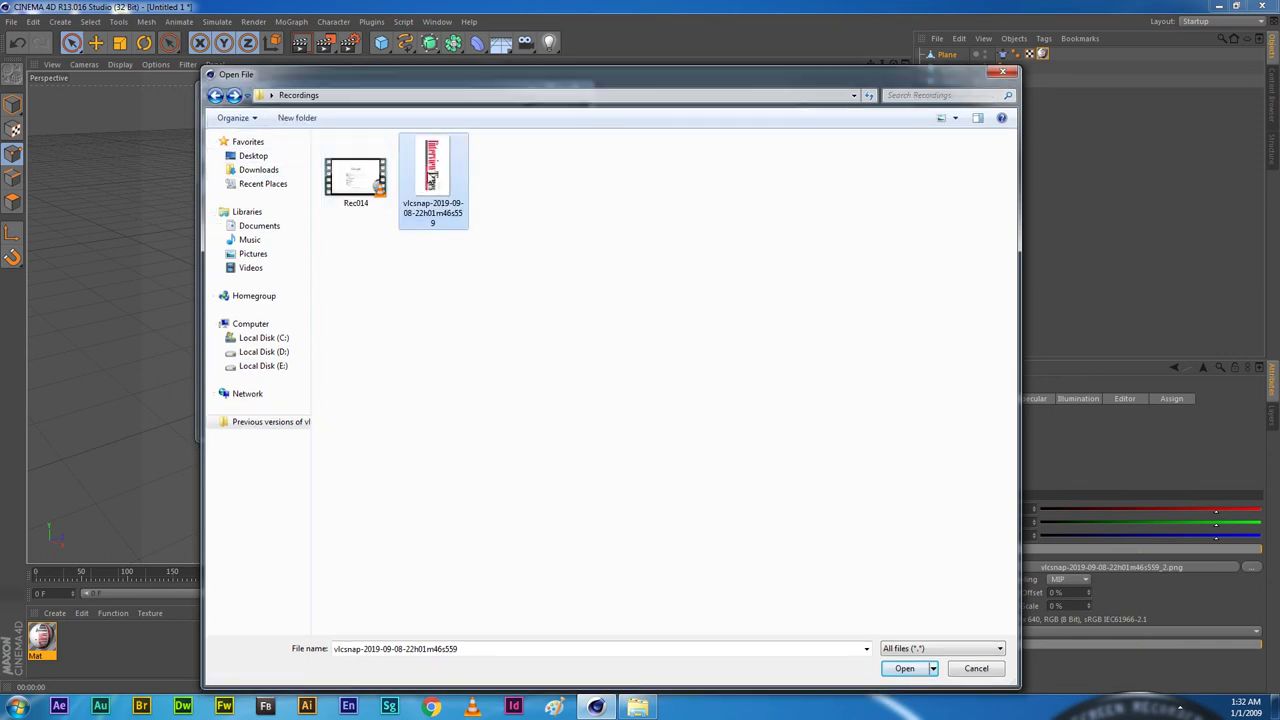
left_click(910, 669)
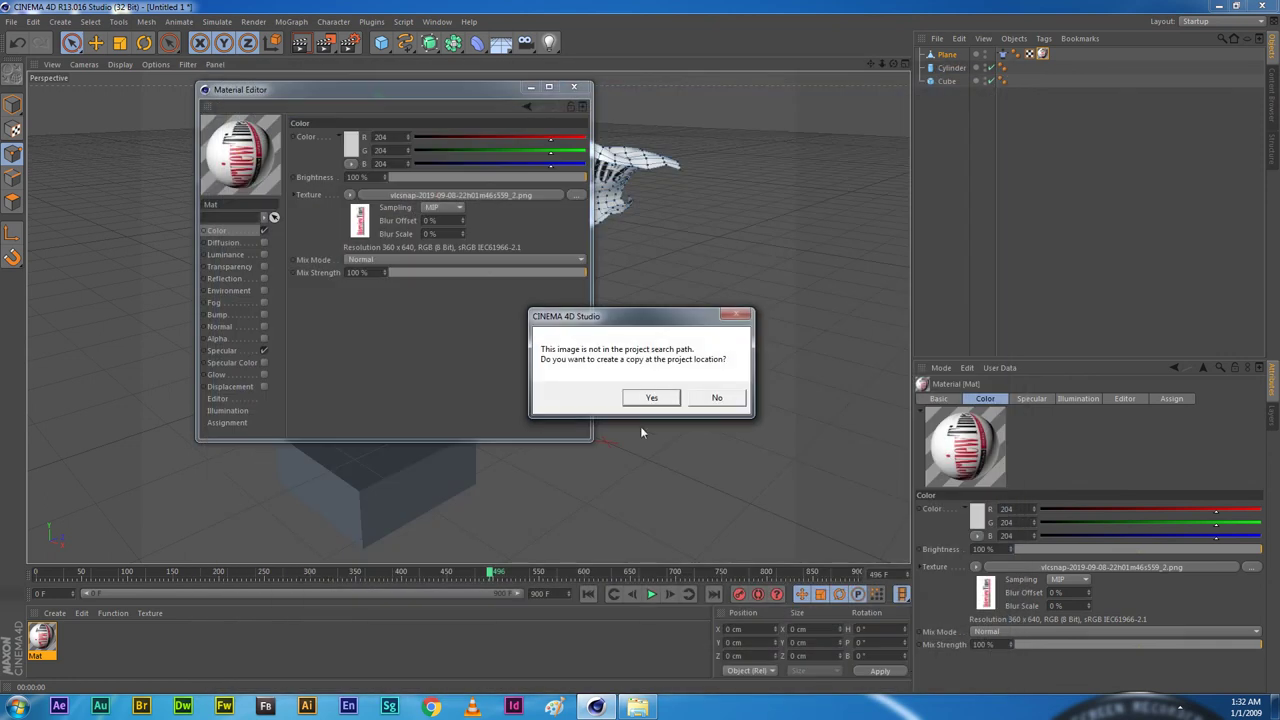
left_click(650, 398)
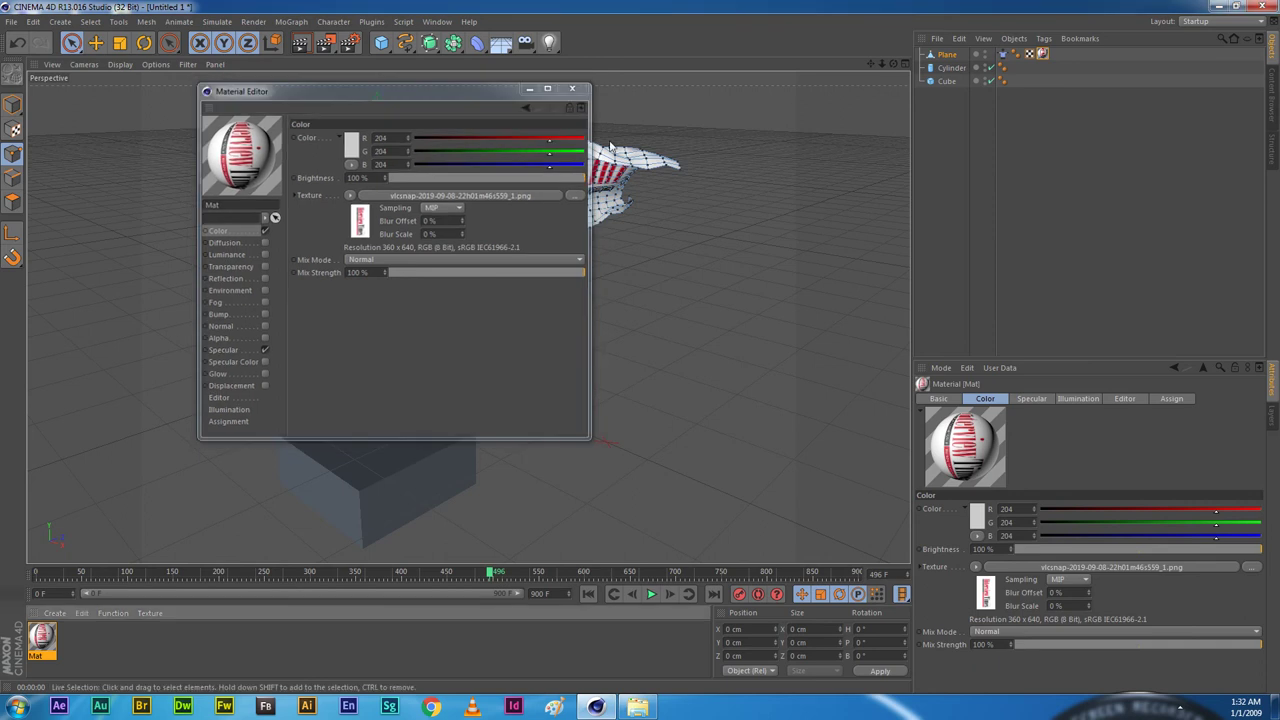
Step: Render the textured flag, scrub the cloth simulation to an earlier frame, and minimise Cinema 4D
left_click(574, 87)
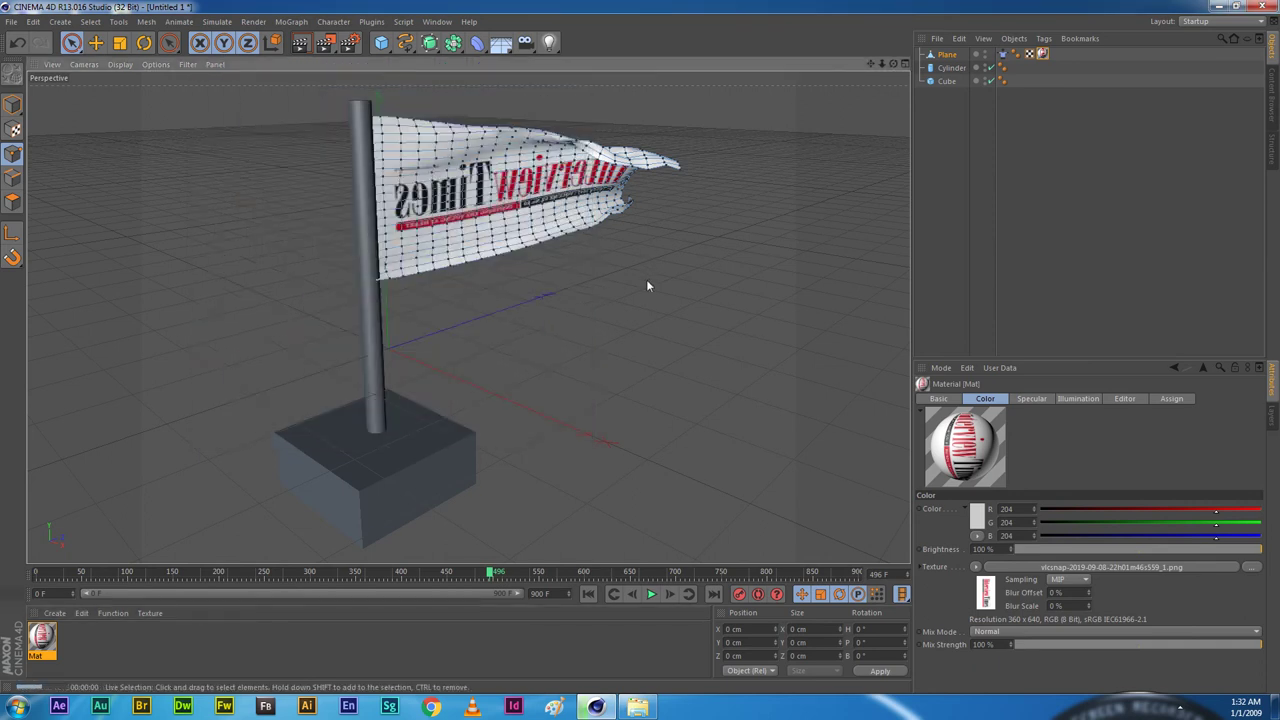
key("ctrl+r")
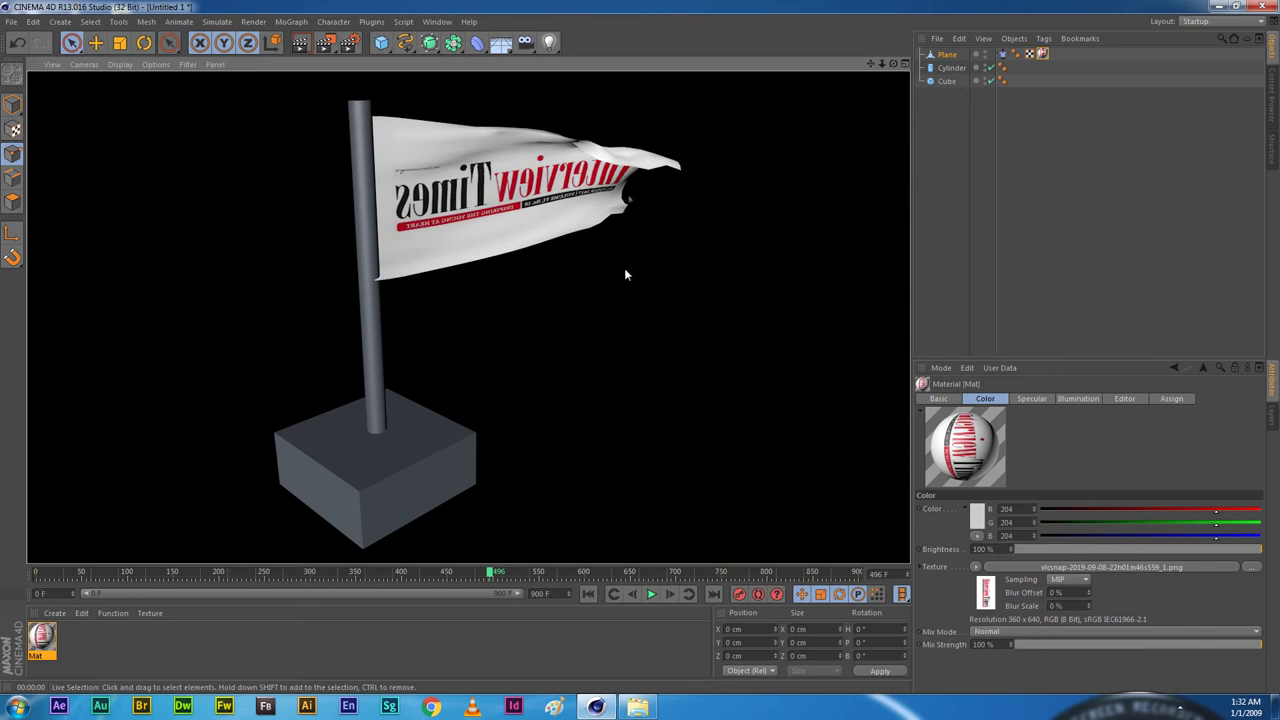
left_click(562, 207)
mouse_move(490, 574)
left_mouse_down()
mouse_move(192, 571)
mouse_move(263, 571)
left_mouse_up()
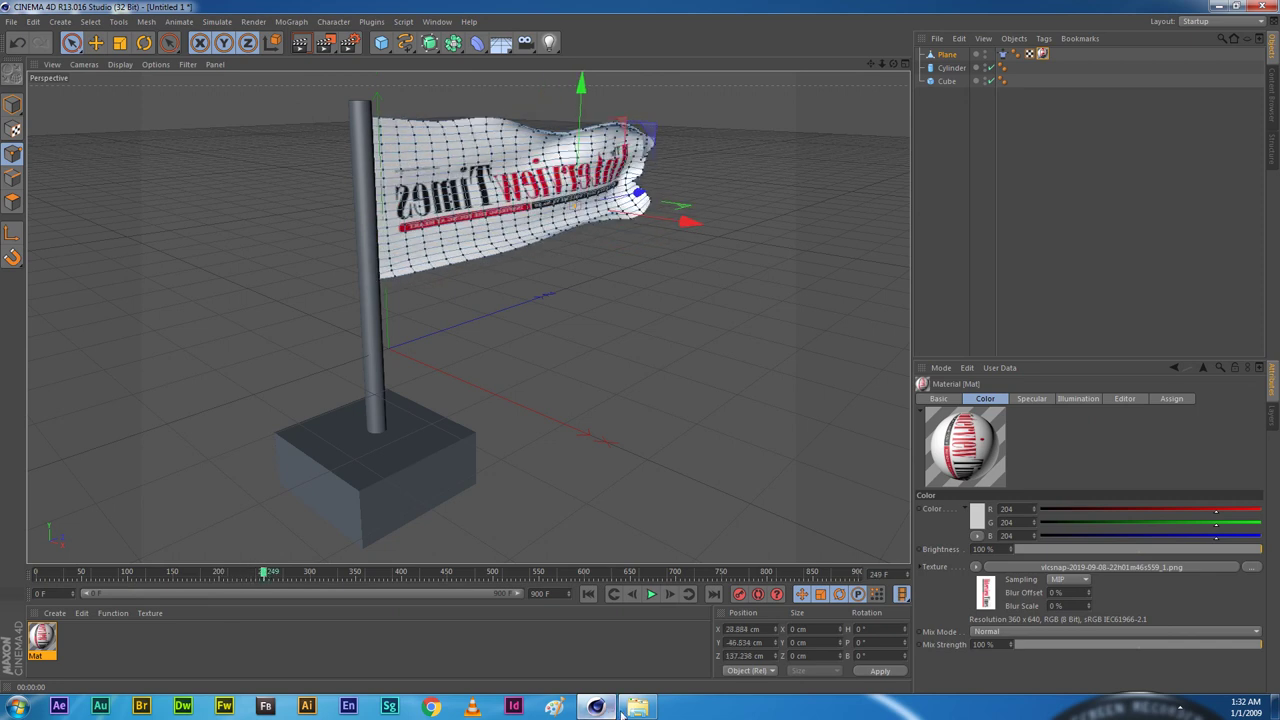
left_click(643, 702)
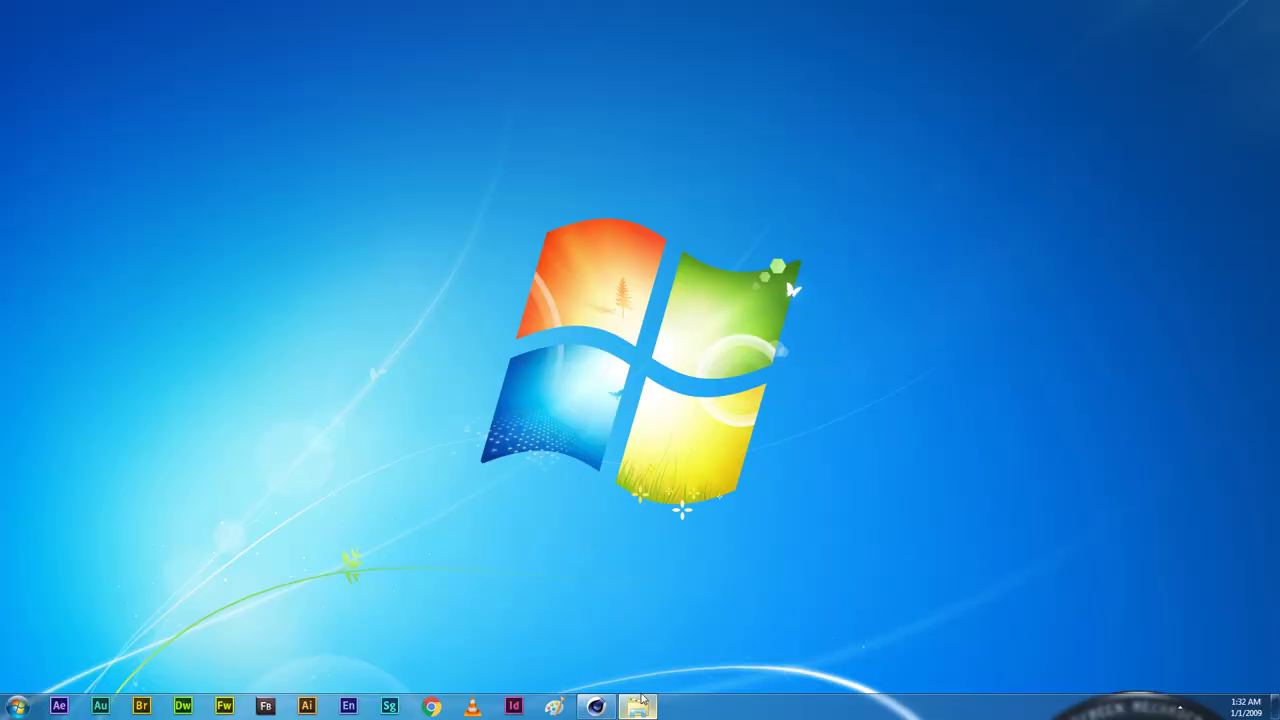
Step: Rotate the vlcsnap Interview Times image 180° in Photo Viewer, then bring Cinema 4D back
right_click(178, 437)
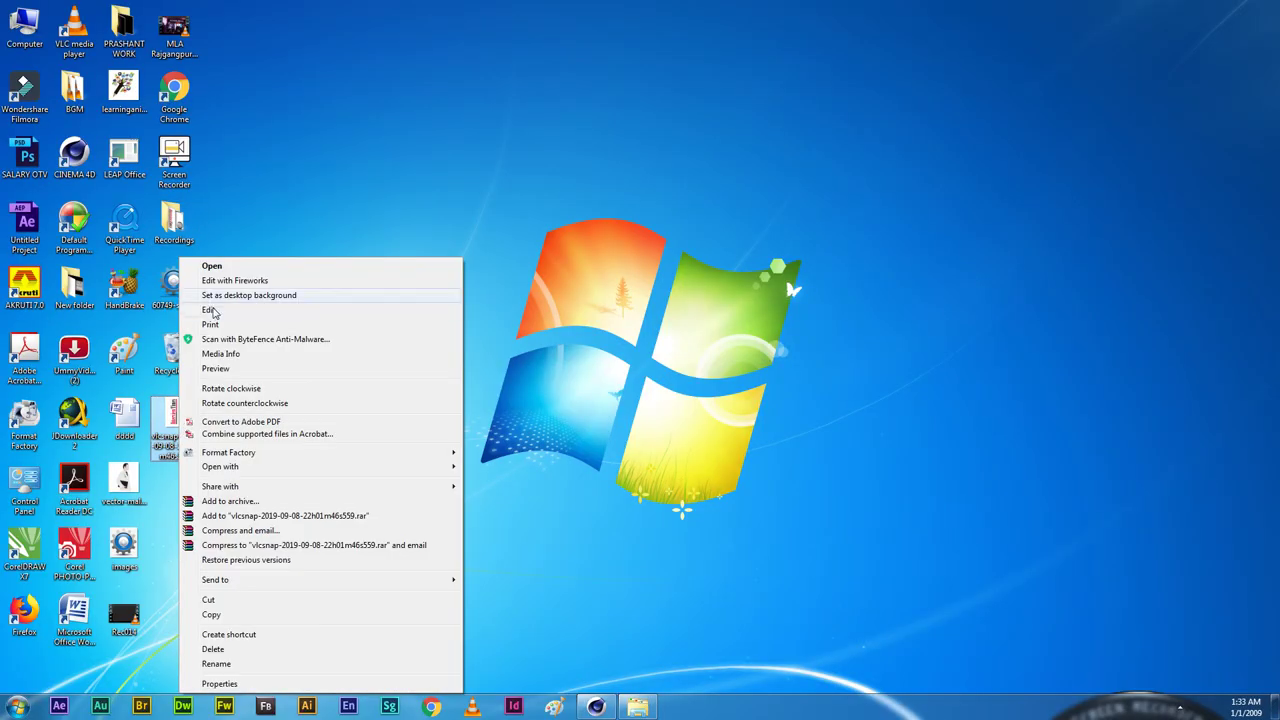
left_click(226, 369)
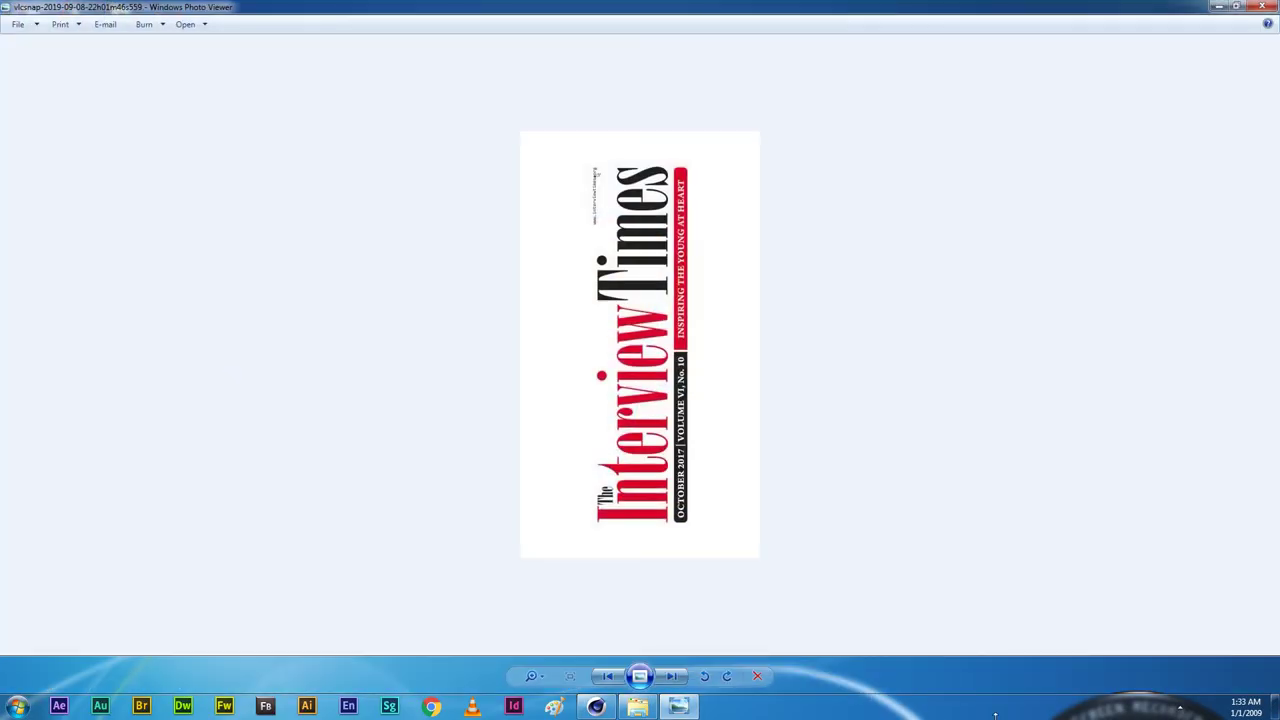
left_click(727, 678)
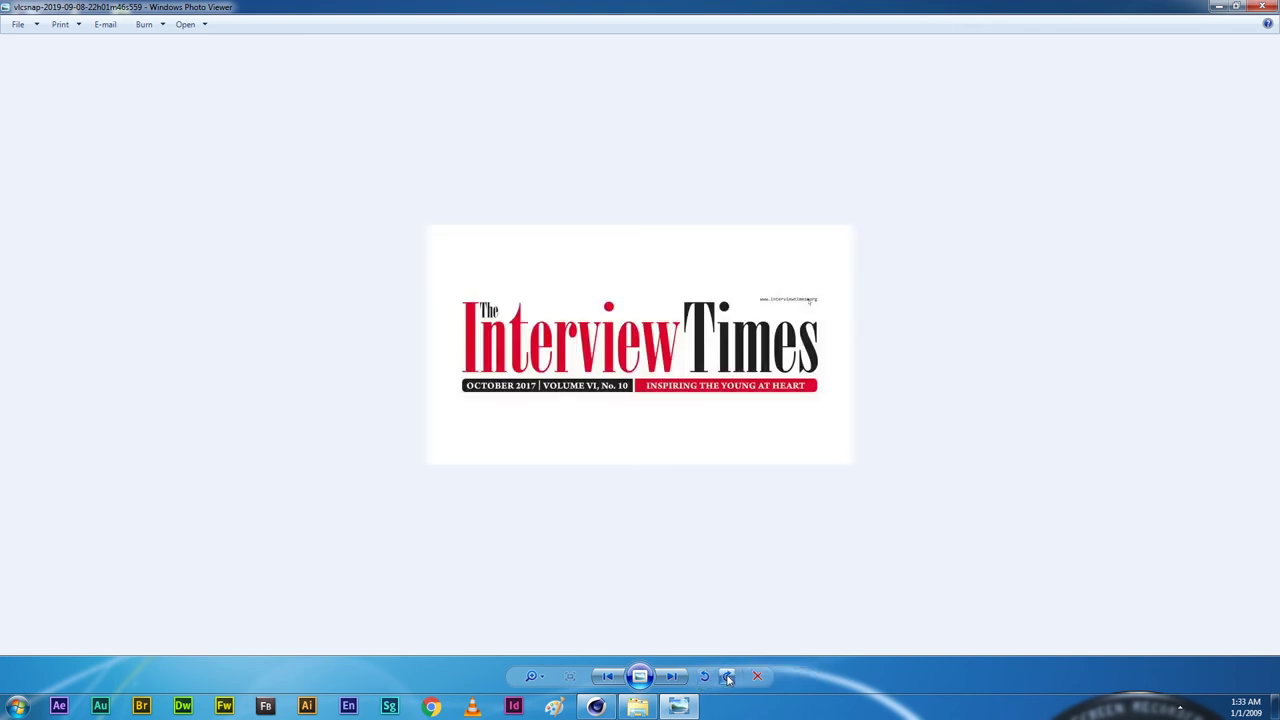
left_click(727, 678)
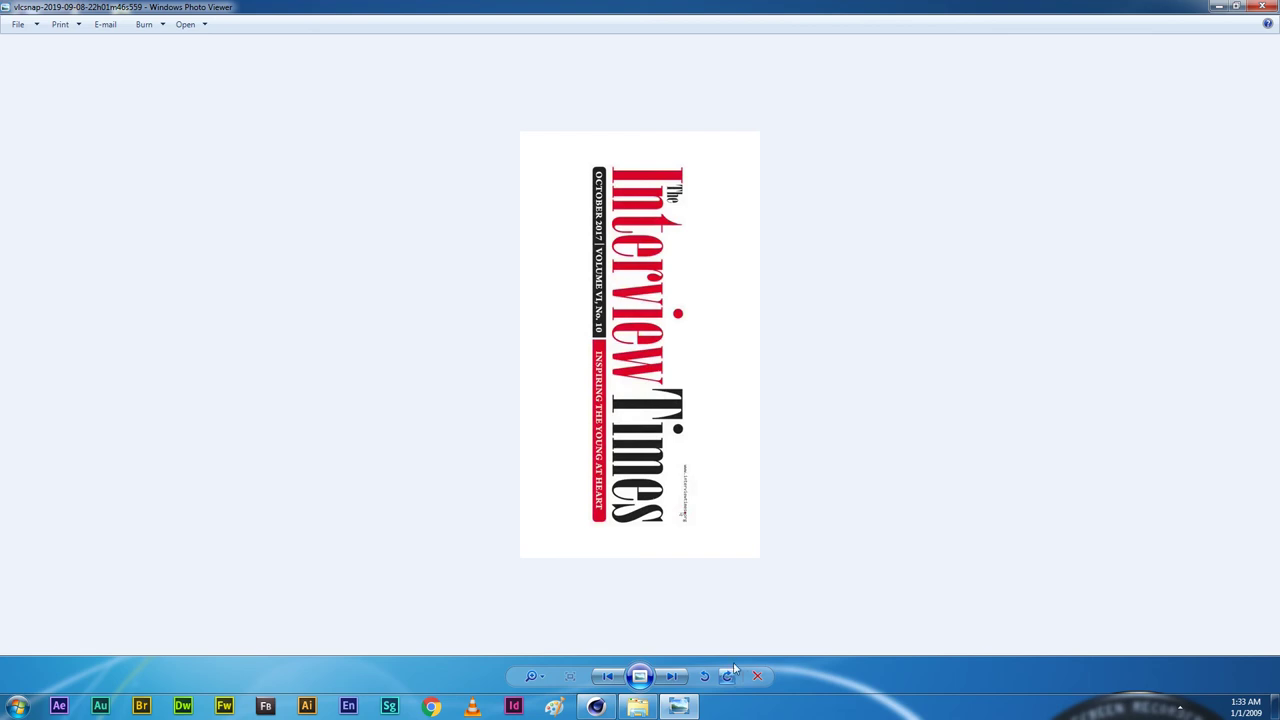
left_click(1270, 7)
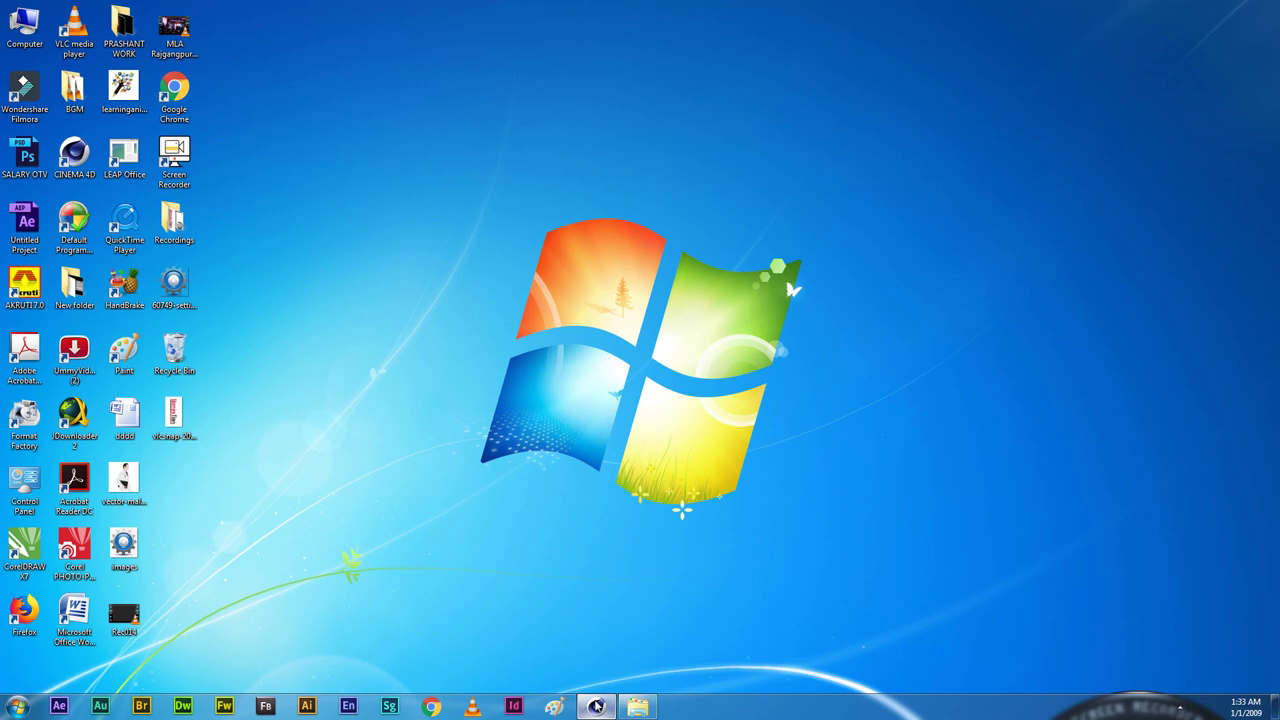
left_click(595, 707)
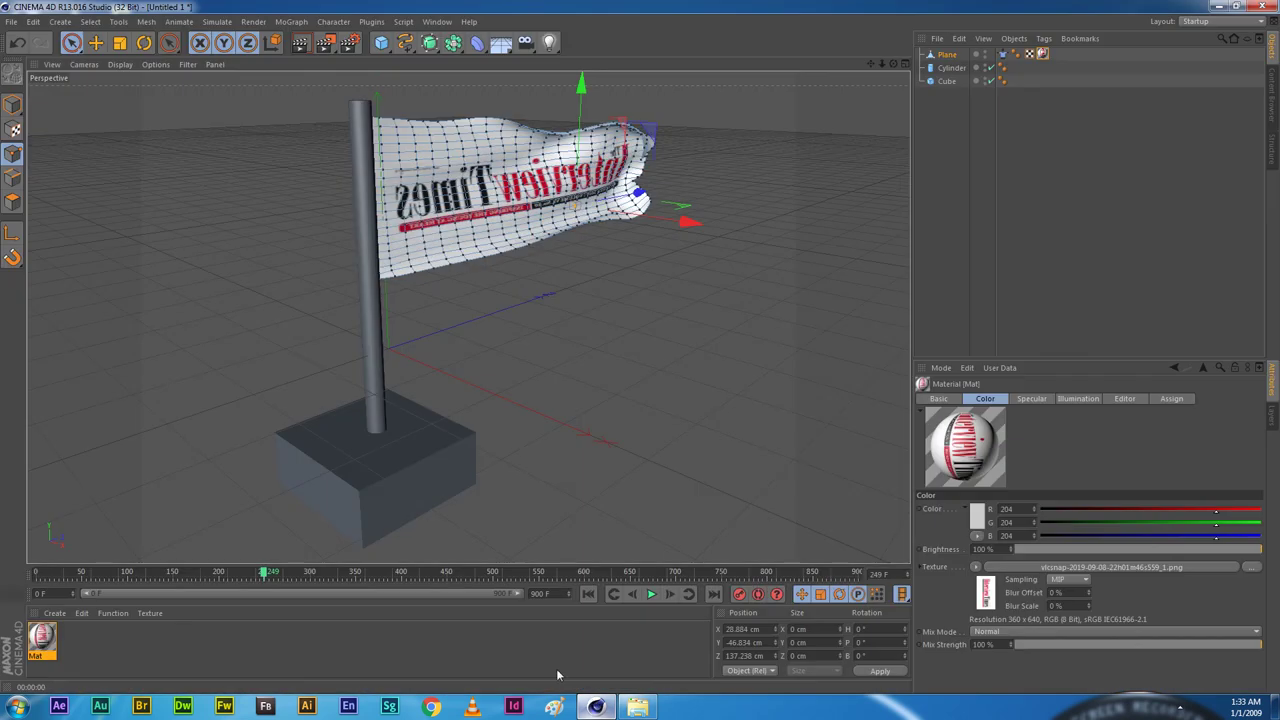
Step: Reload the rotated vlcsnap PNG as Mat's texture, copying it into the project, and render the flag
double_click(41, 648)
left_click(579, 196)
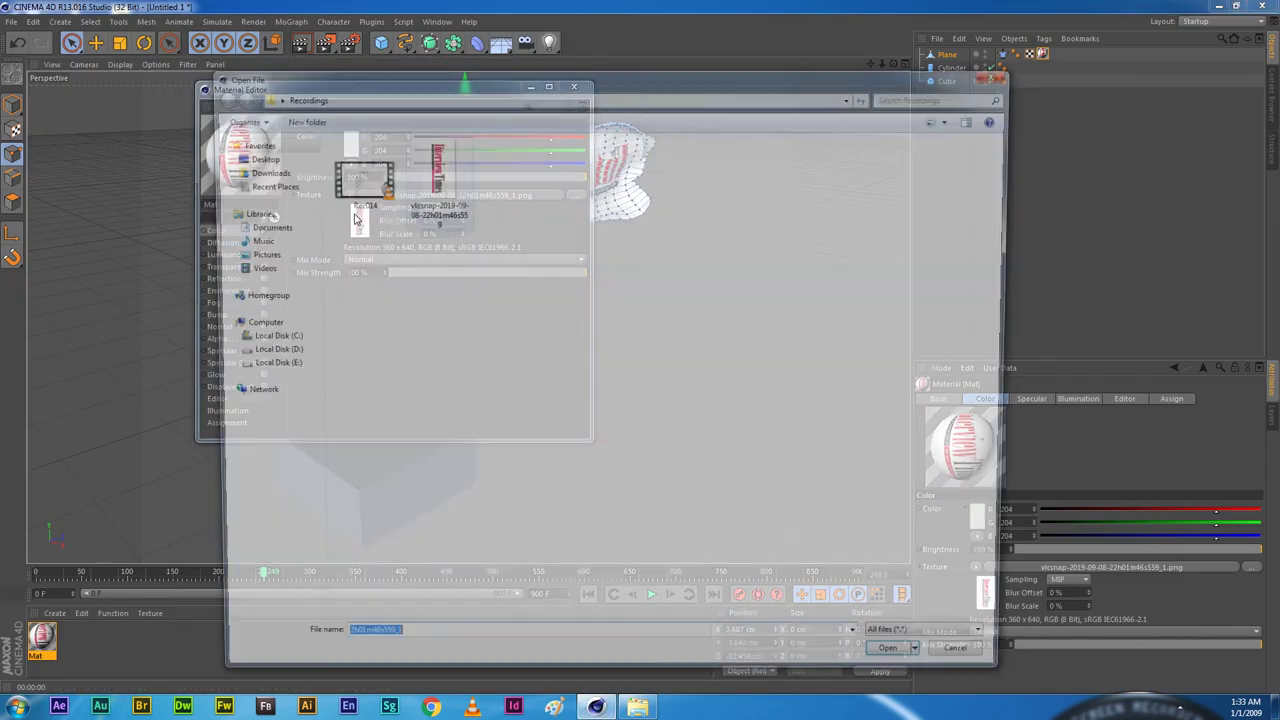
left_click(906, 669)
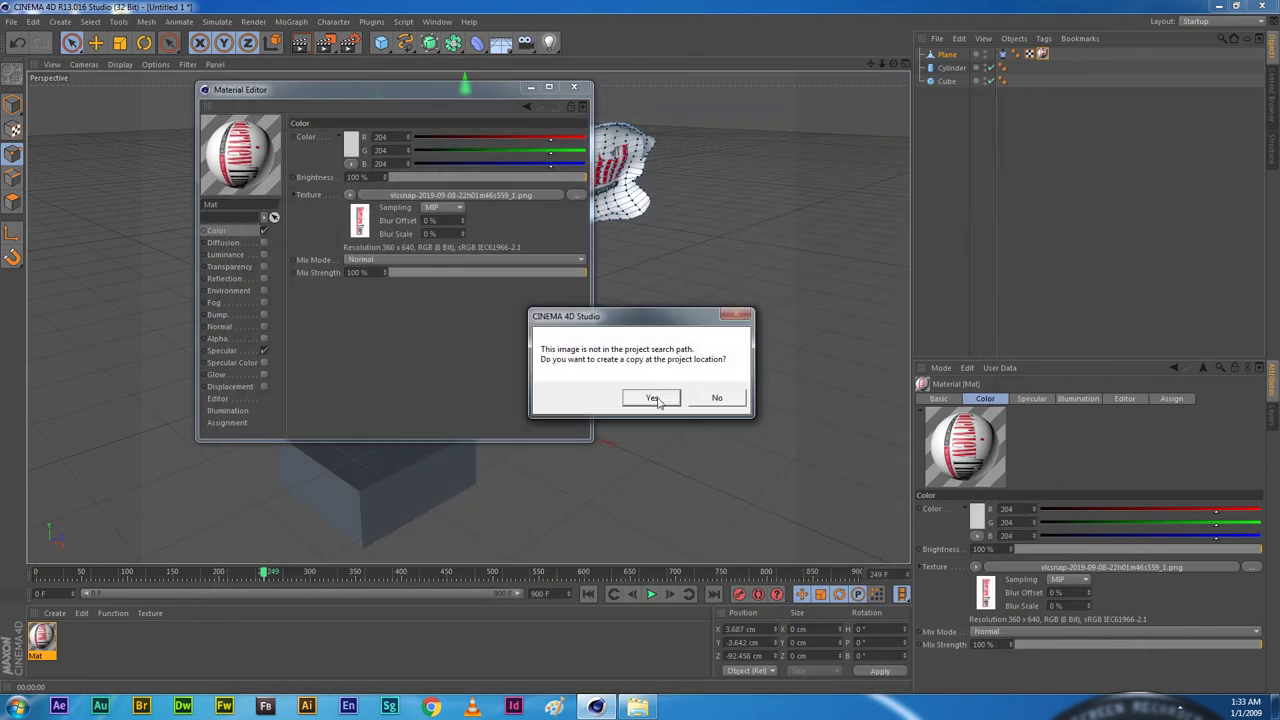
left_click(651, 398)
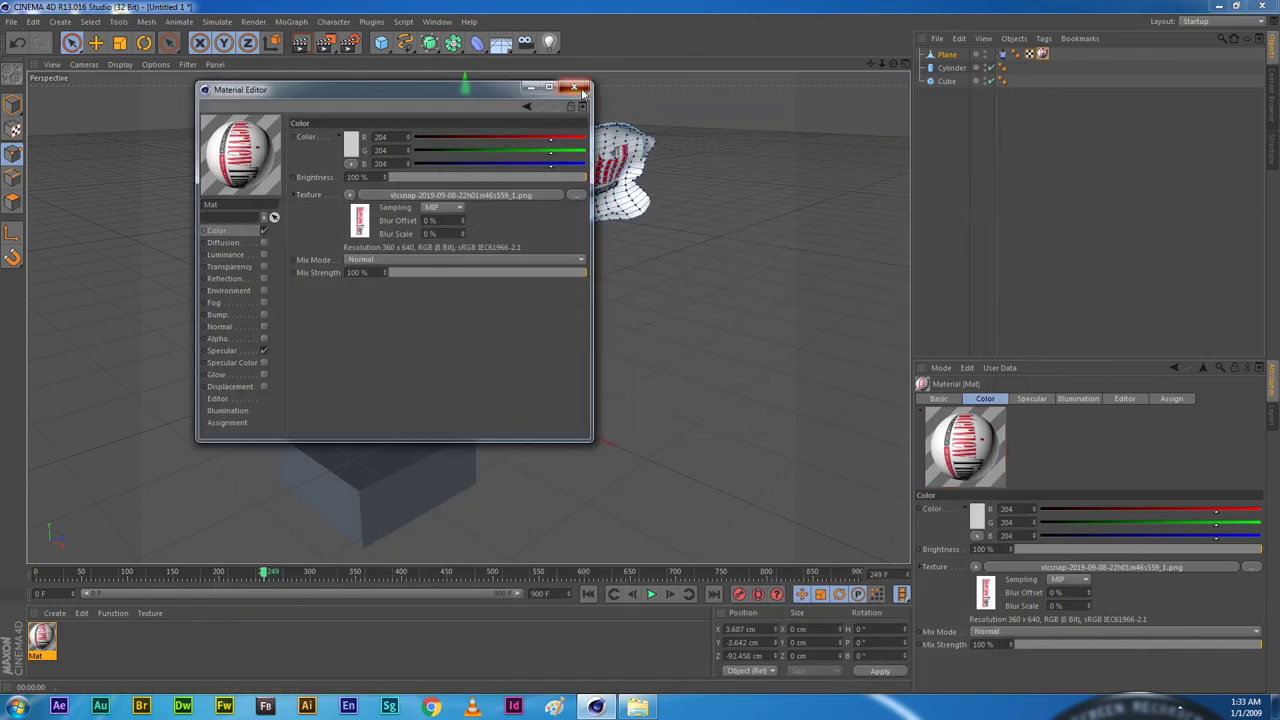
left_click(574, 87)
left_click(741, 210)
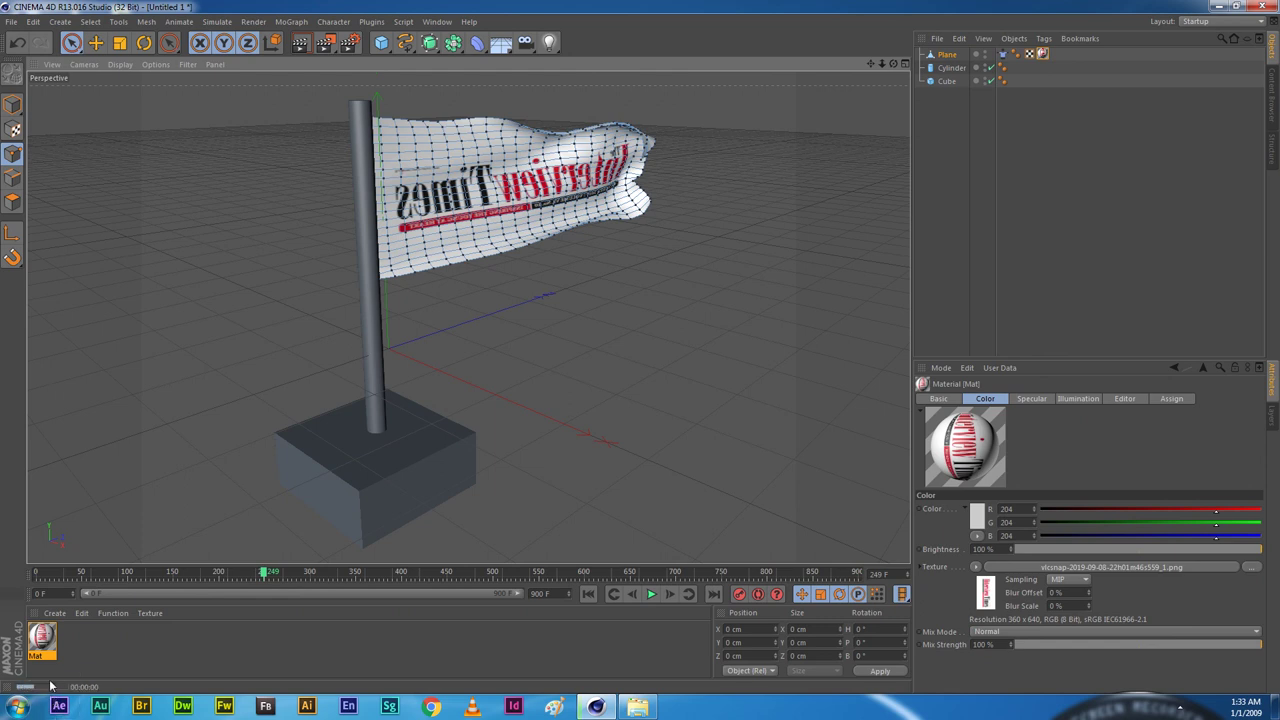
key("ctrl+r")
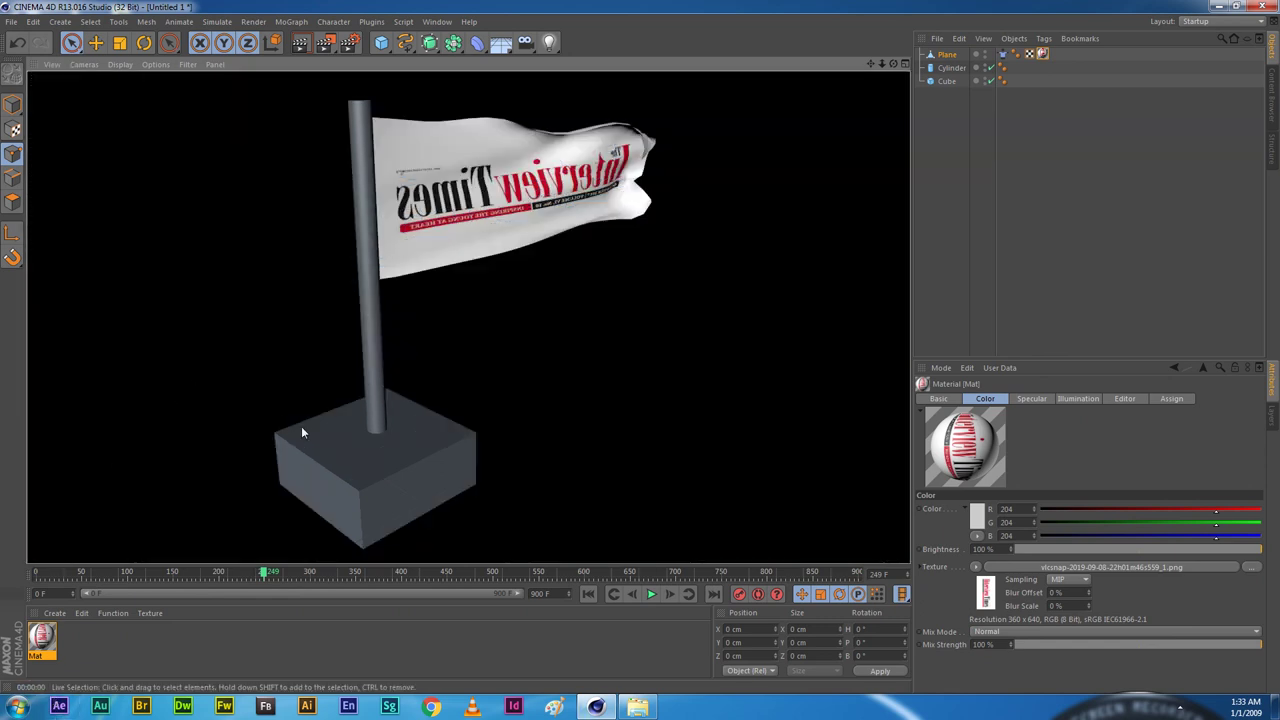
left_click(476, 250)
Step: Set the flag's heading rotation to 120°, re-render, and play the waving cloth animation
double_click(42, 636)
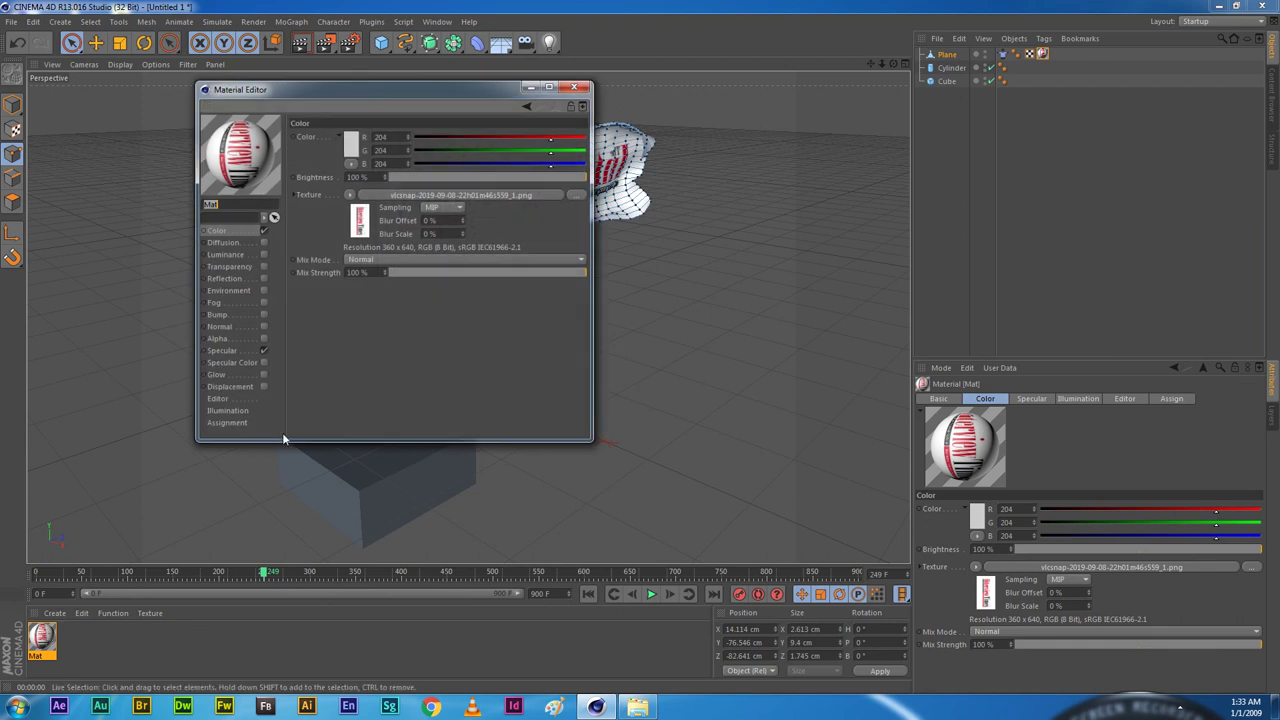
left_click(574, 87)
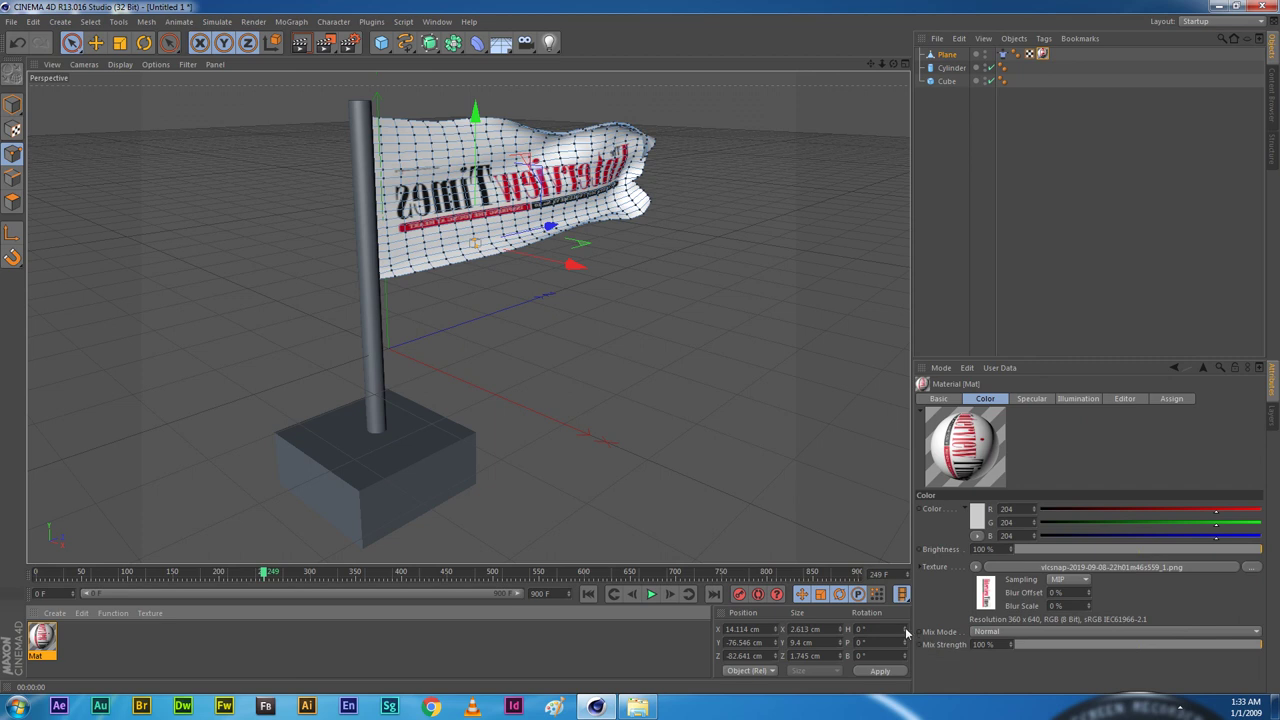
left_click_drag(907, 632, 907, 632)
left_click(491, 352)
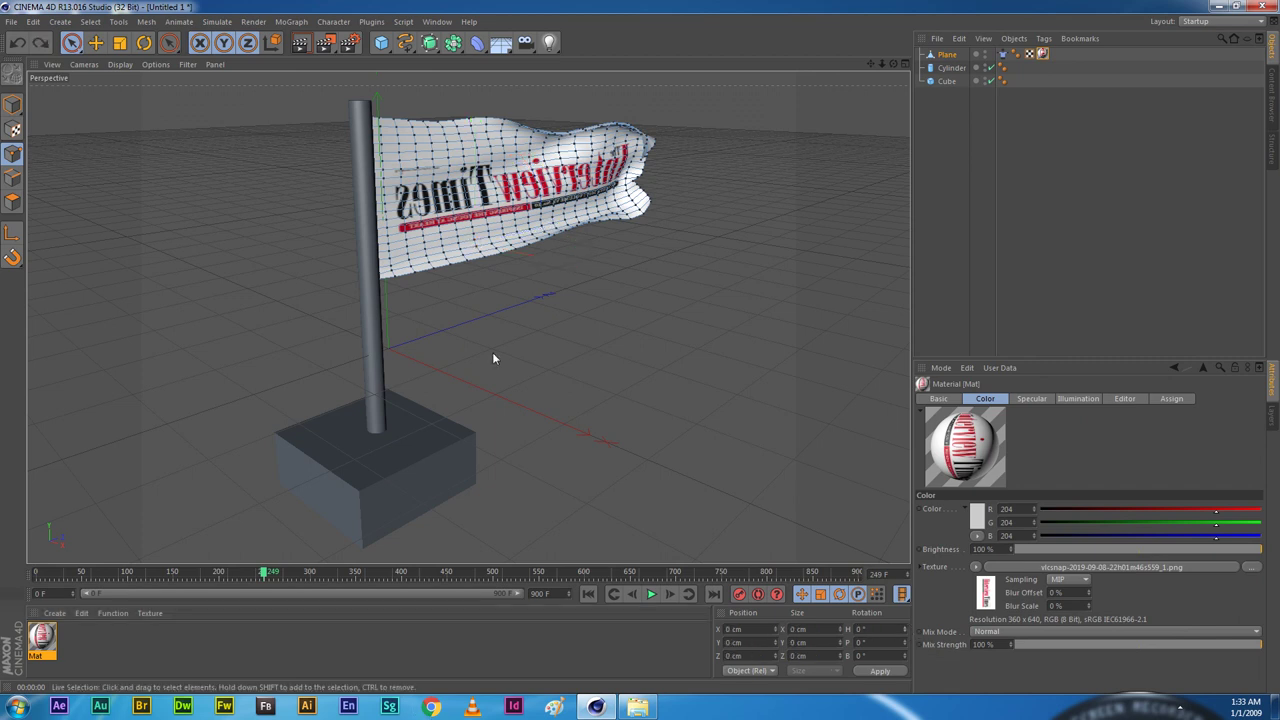
key("ctrl+r")
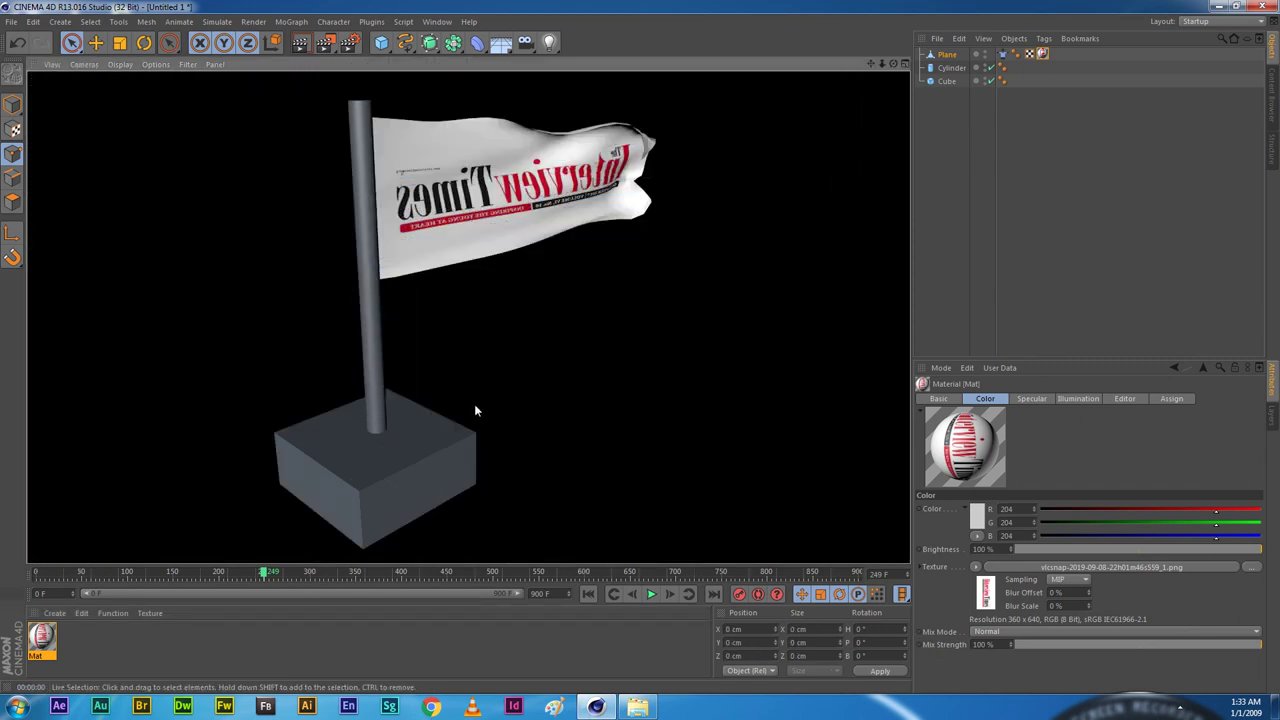
mouse_move(637, 707)
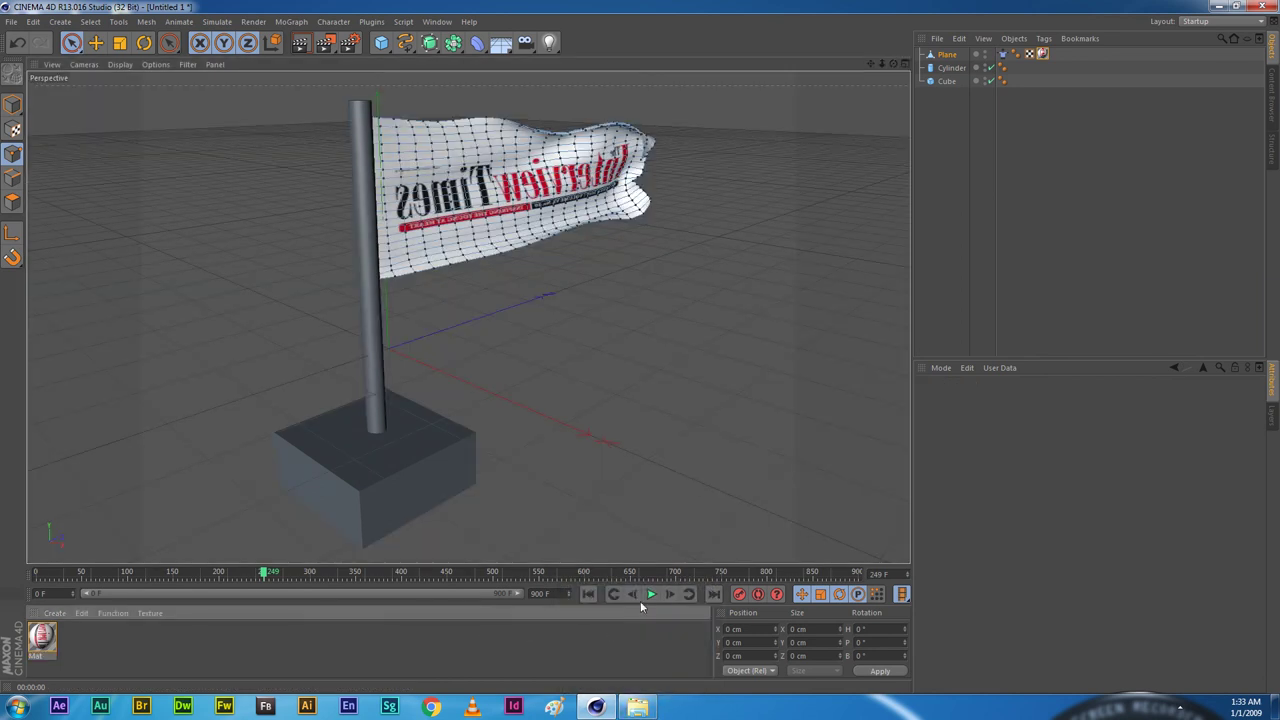
left_click(650, 594)
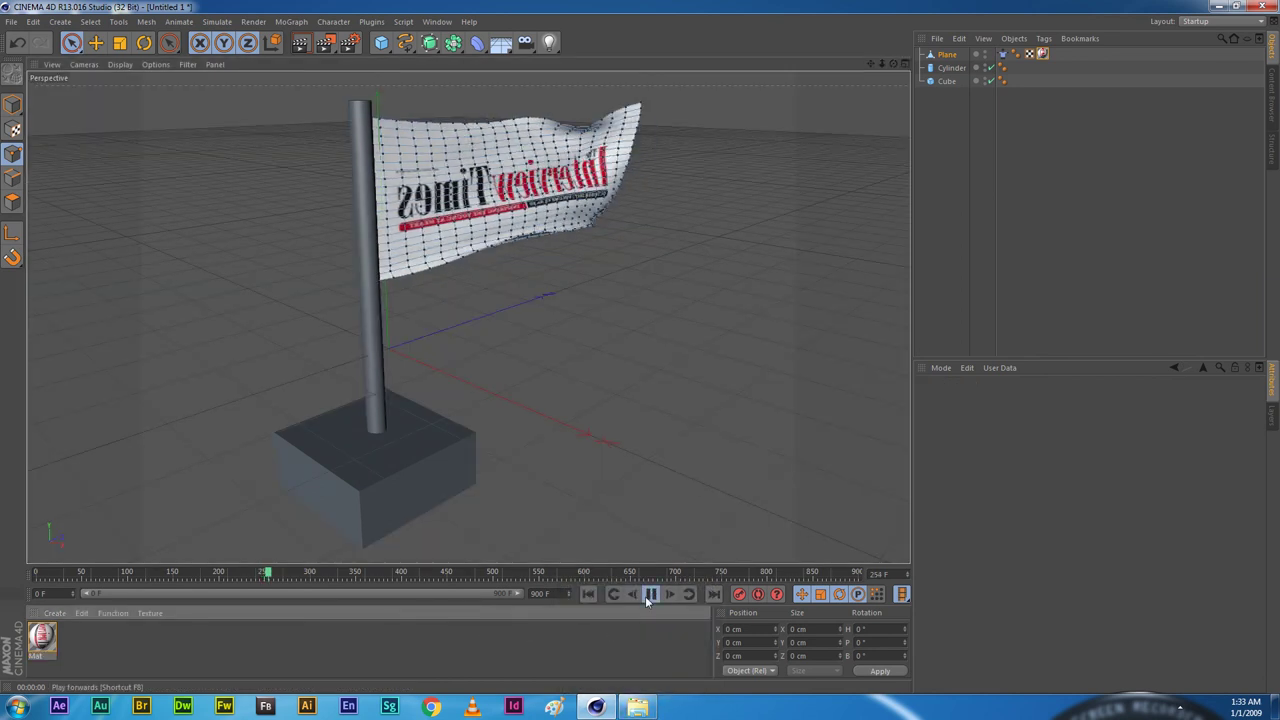